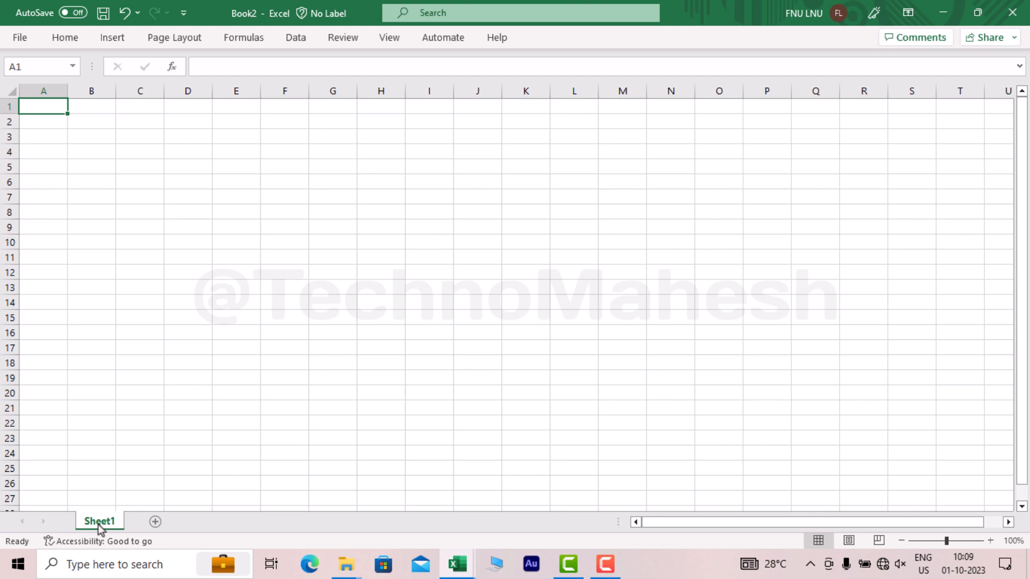
{"action": "left_click", "coordinate": [153, 389]}
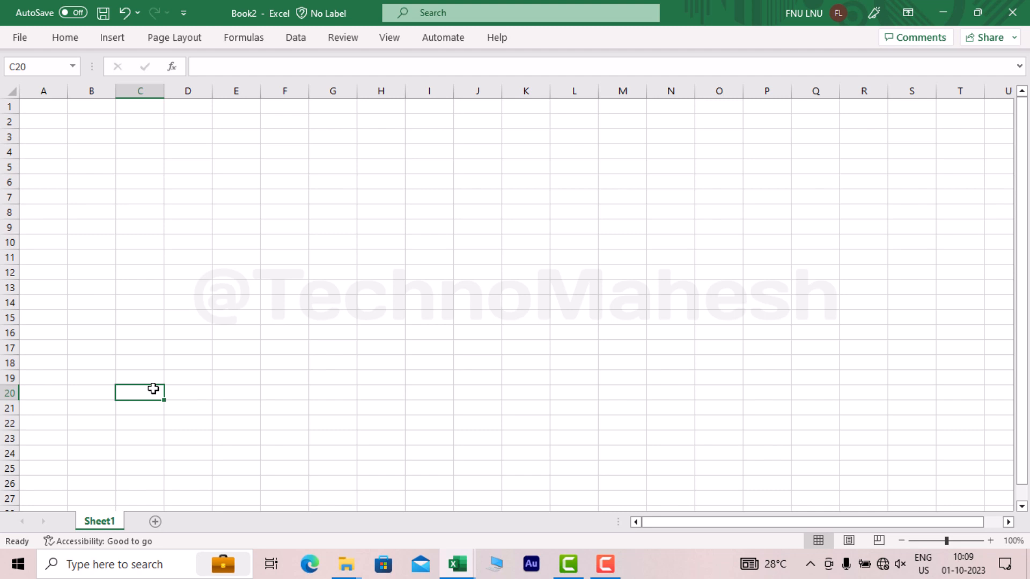
{"action": "left_click", "coordinate": [38, 90]}
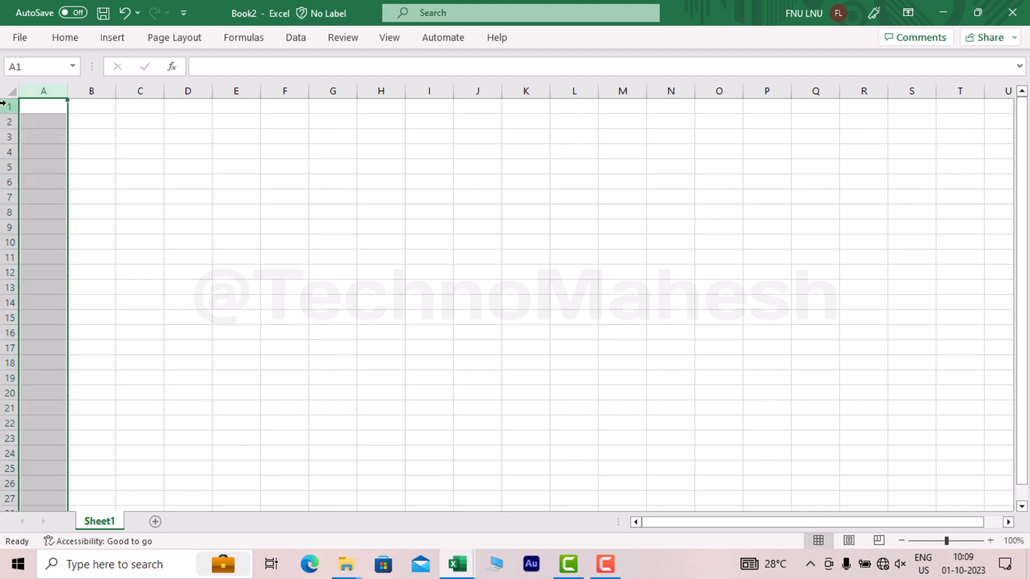
{"action": "left_click", "coordinate": [18, 106]}
{"action": "left_click", "coordinate": [32, 104]}
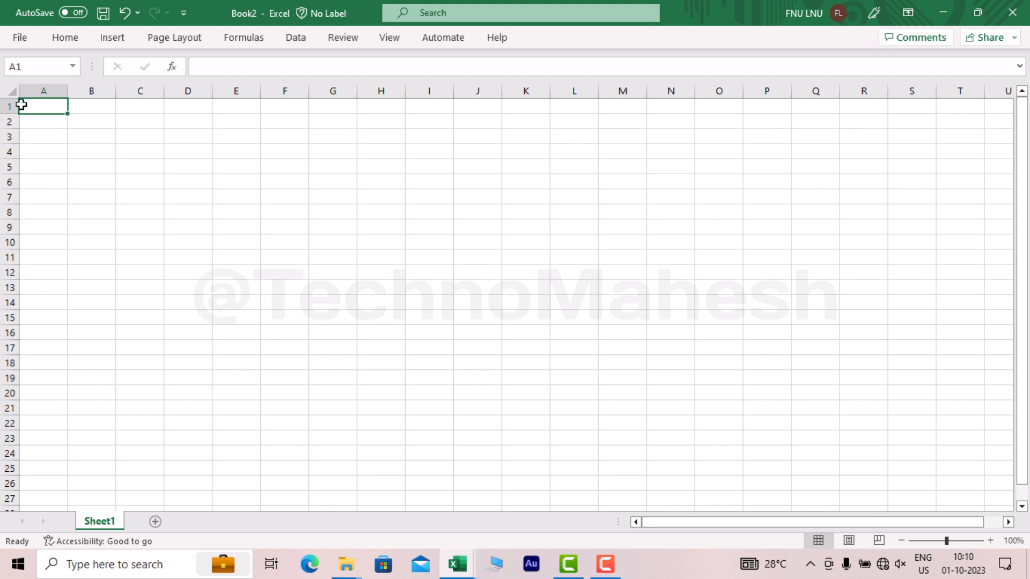
{"action": "left_click", "coordinate": [49, 92]}
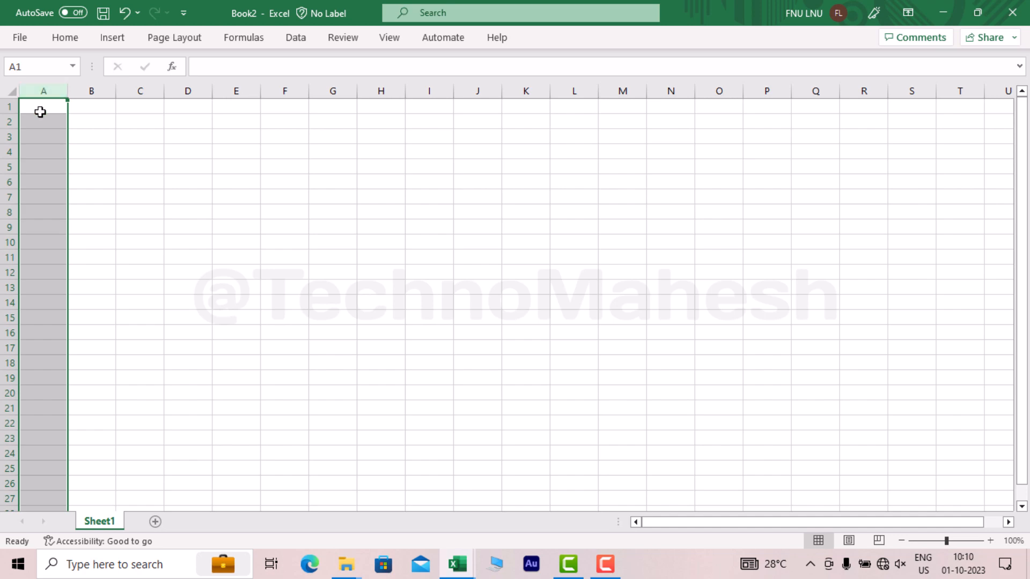
{"action": "left_click", "coordinate": [41, 111]}
{"action": "left_click", "coordinate": [48, 88]}
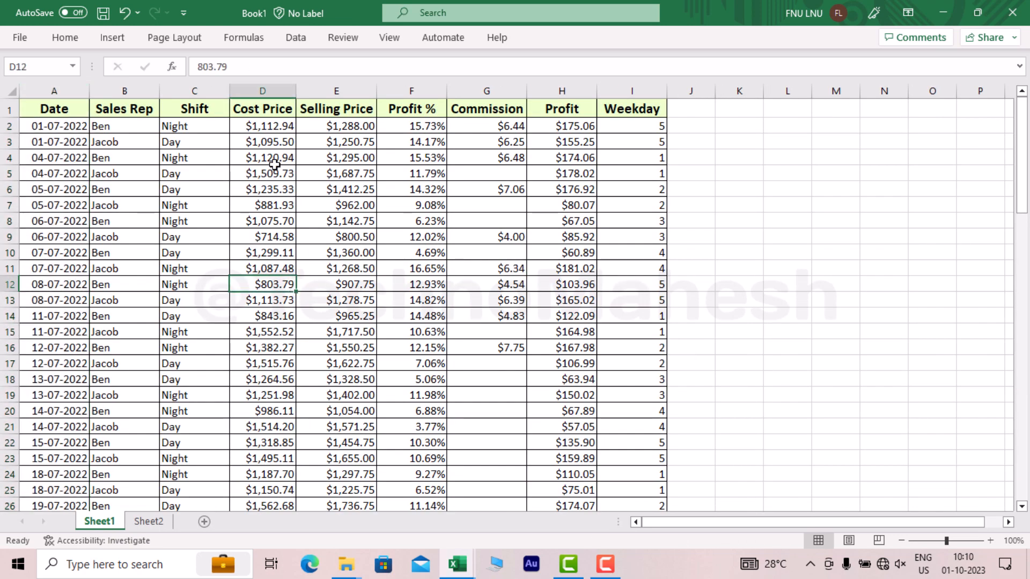
- Look over the sales table on Sheet1, going through its columns from Sales Rep to Profit
{"action": "left_click", "coordinate": [155, 244]}
{"action": "left_click", "coordinate": [145, 156]}
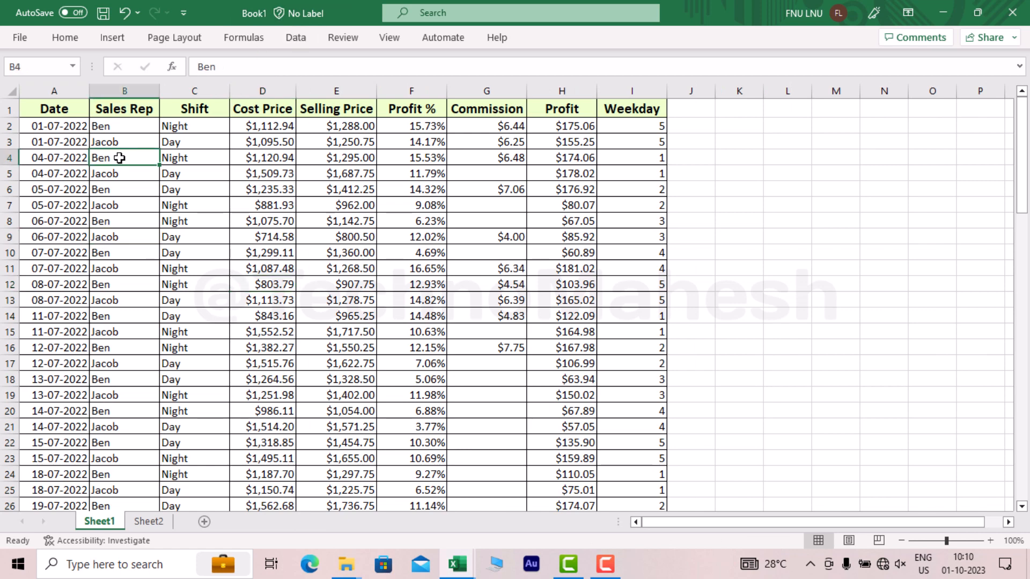
{"action": "scroll", "coordinate": [390, 268], "scroll_direction": "down", "scroll_amount": 10}
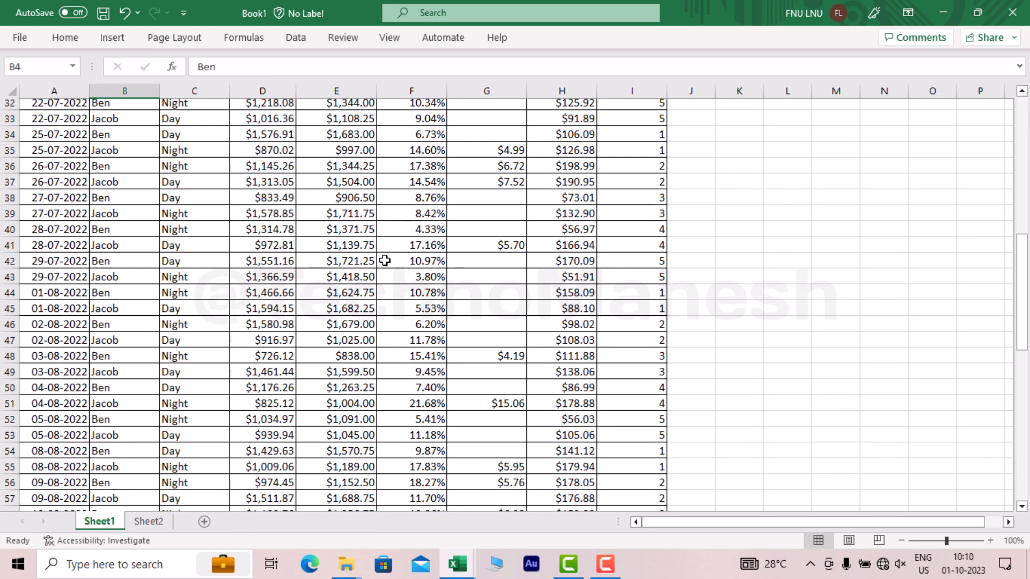
{"action": "scroll", "coordinate": [383, 261], "scroll_direction": "up", "scroll_amount": 10}
{"action": "left_click", "coordinate": [149, 287]}
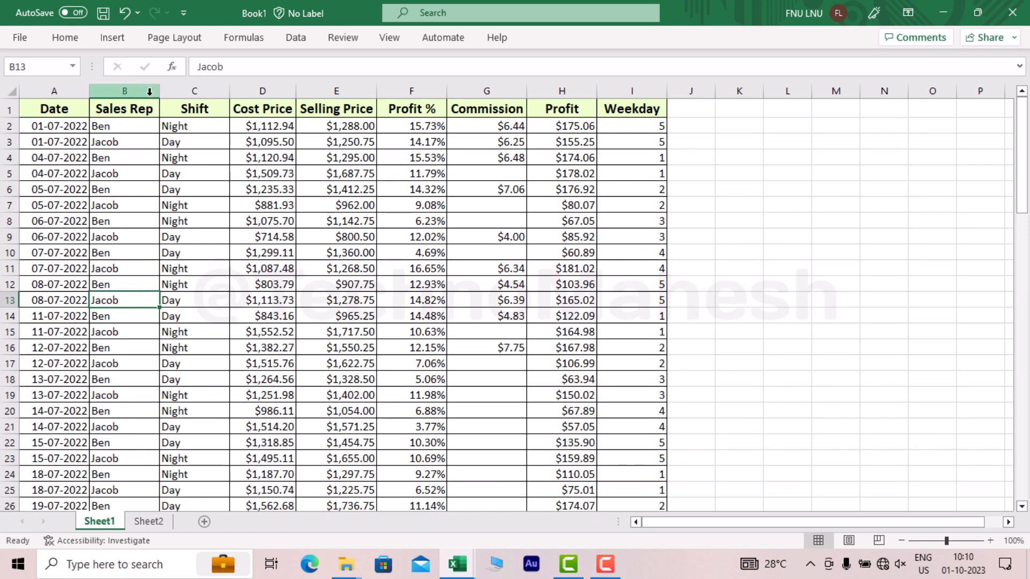
{"action": "left_click", "coordinate": [148, 91]}
{"action": "left_click", "coordinate": [201, 91]}
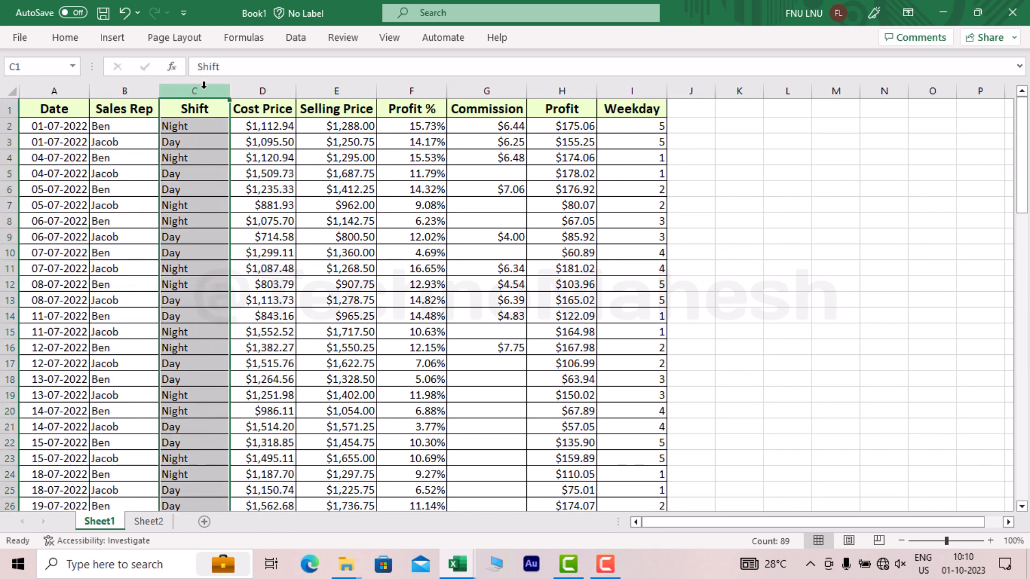
{"action": "left_click", "coordinate": [253, 91]}
{"action": "left_click", "coordinate": [341, 91]}
{"action": "left_click", "coordinate": [500, 91]}
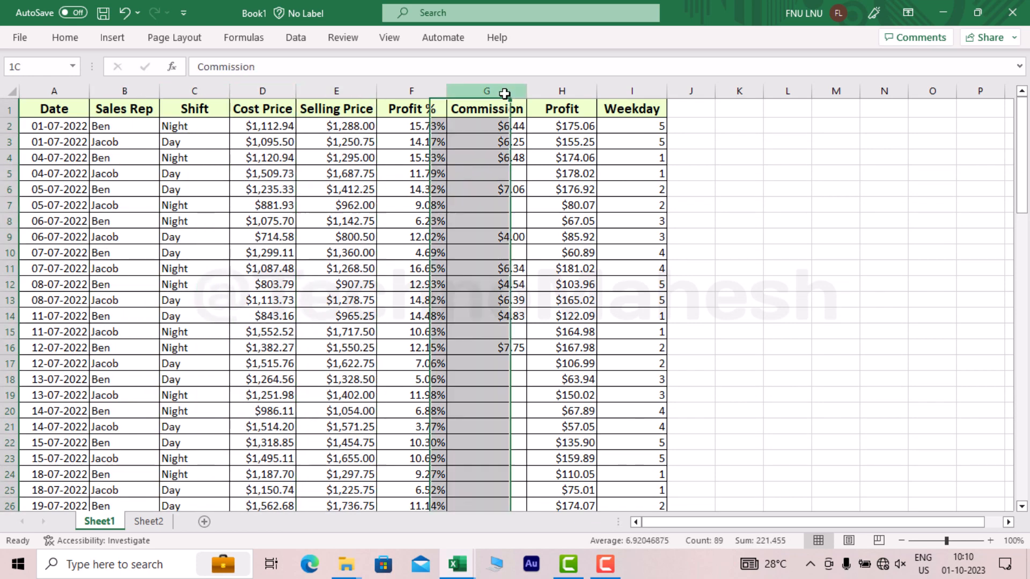
{"action": "left_click", "coordinate": [562, 91]}
{"action": "left_click", "coordinate": [349, 175]}
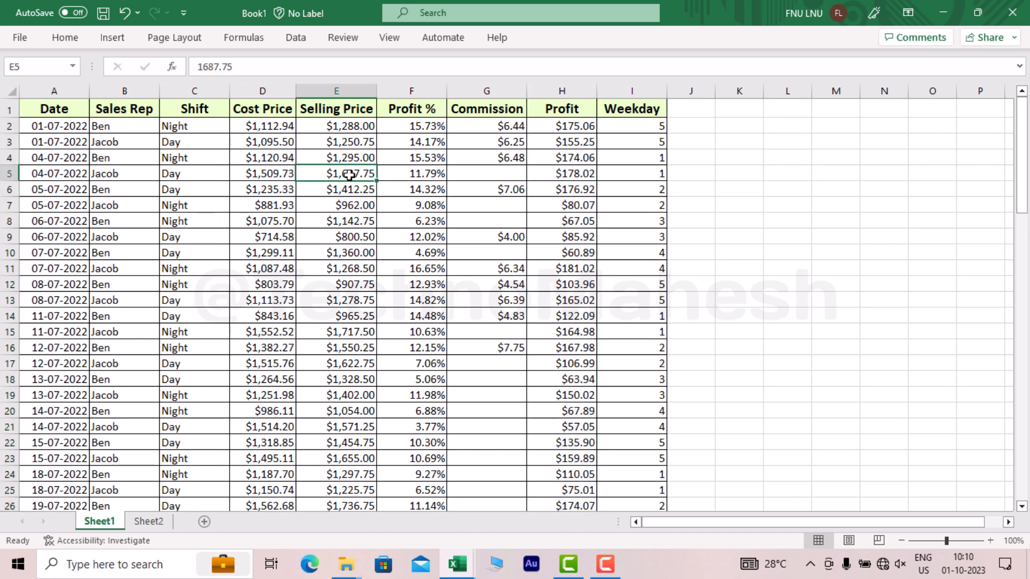
{"action": "left_click", "coordinate": [177, 205]}
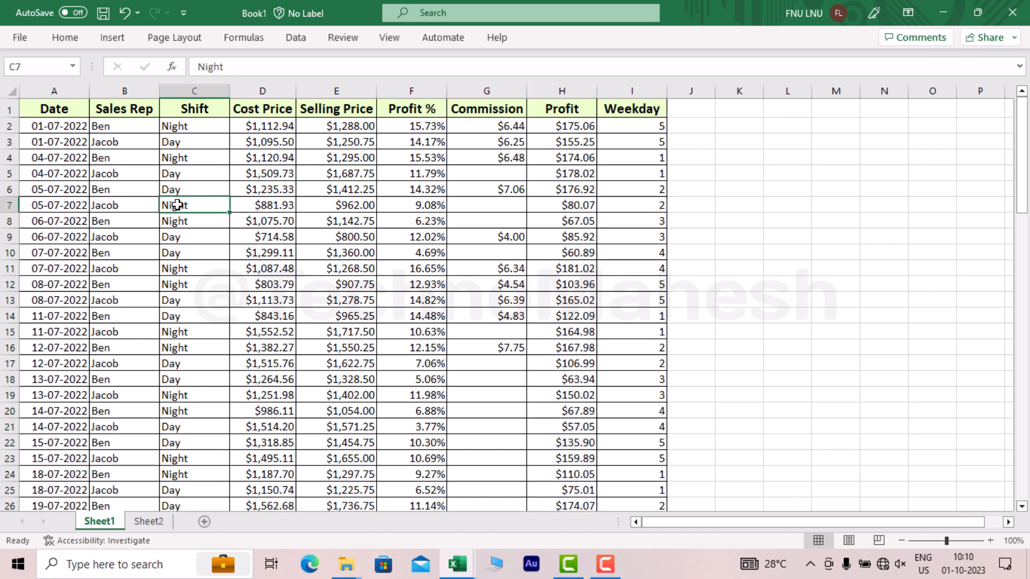
- Inspect the lower rows of the sales table and match the Cost Price and Selling Price columns to their headers in row 1
{"action": "scroll", "coordinate": [177, 223], "scroll_direction": "down", "scroll_amount": 15}
{"action": "scroll", "coordinate": [195, 220], "scroll_direction": "down", "scroll_amount": 15}
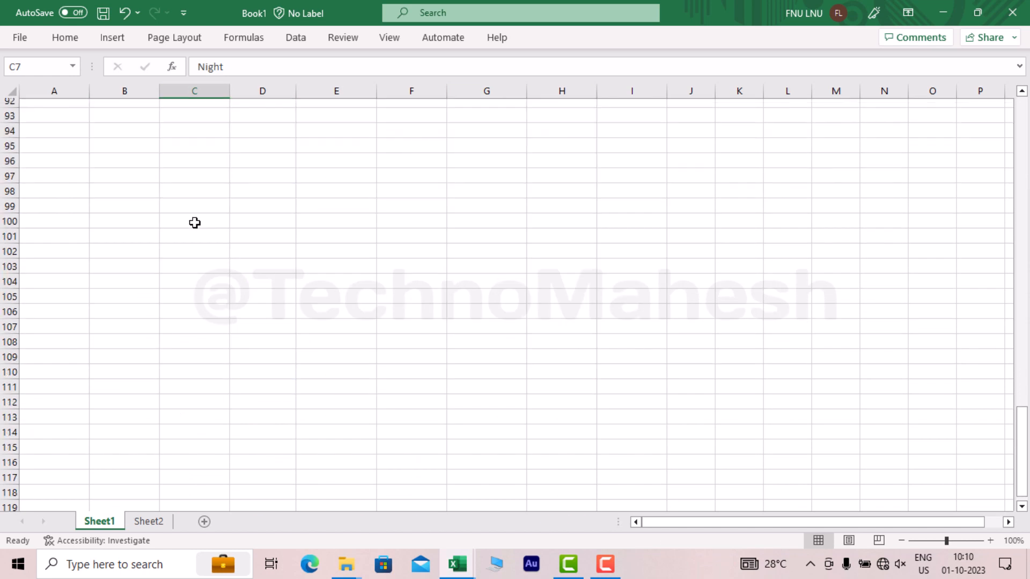
{"action": "scroll", "coordinate": [195, 223], "scroll_direction": "up", "scroll_amount": 14}
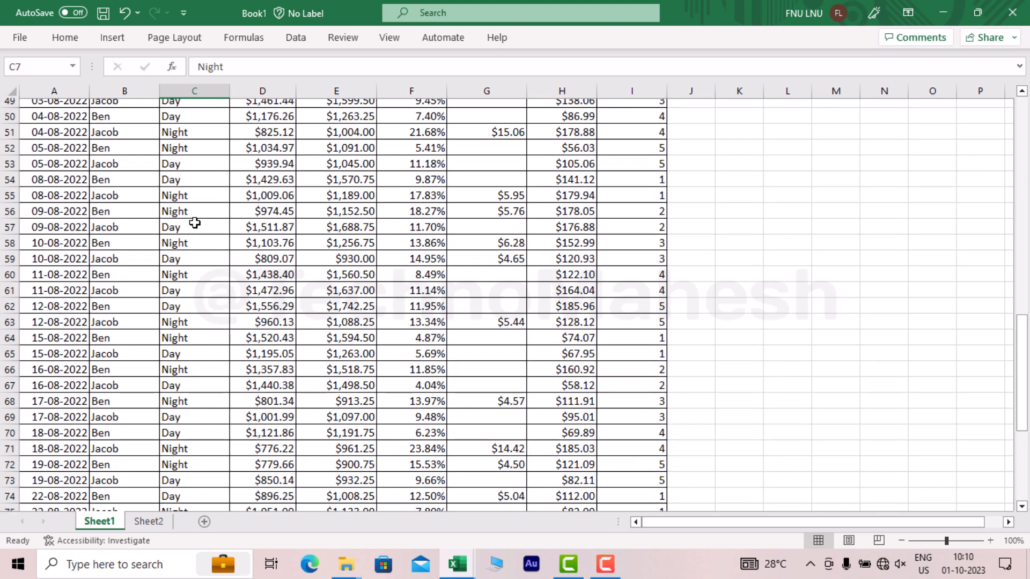
{"action": "left_click", "coordinate": [246, 195]}
{"action": "left_click", "coordinate": [284, 90]}
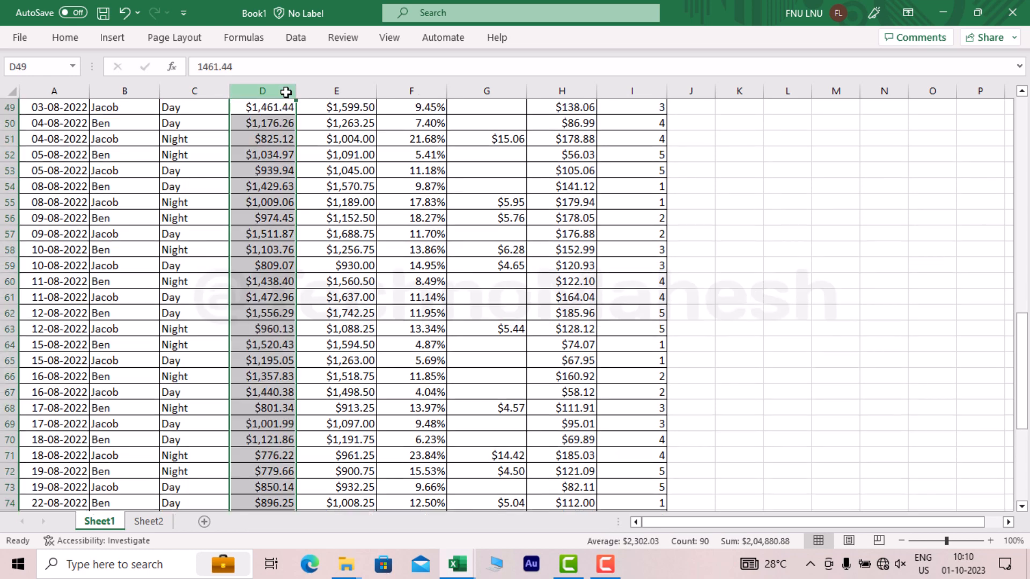
{"action": "left_click", "coordinate": [345, 87]}
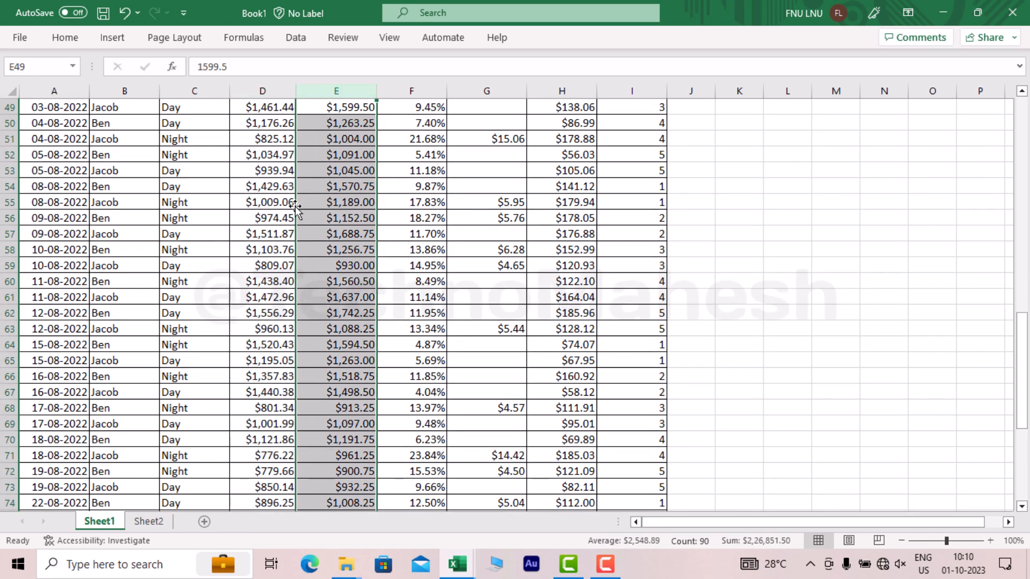
{"action": "scroll", "coordinate": [297, 213], "scroll_direction": "up", "scroll_amount": 16}
{"action": "left_click", "coordinate": [284, 128]}
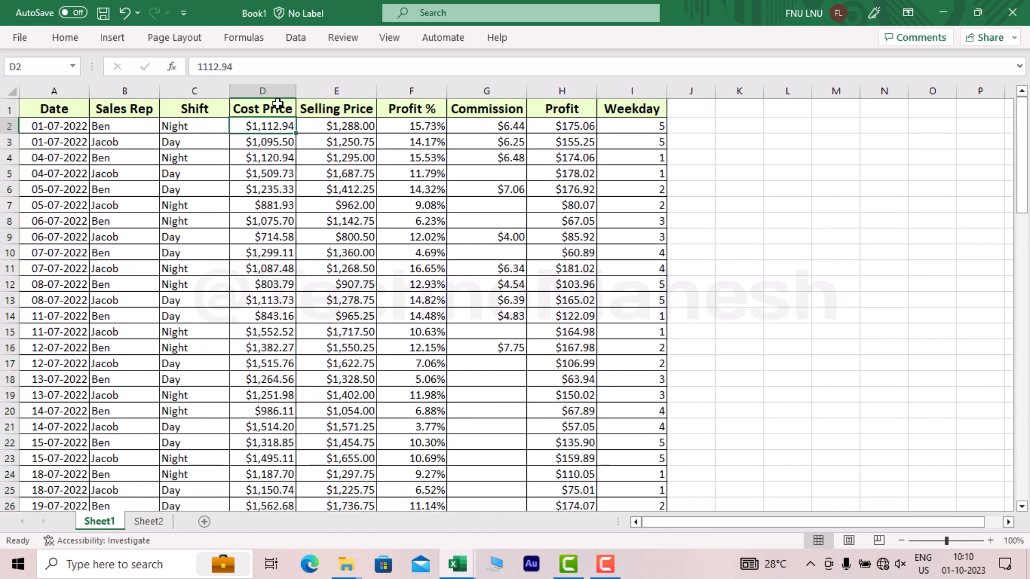
{"action": "left_click", "coordinate": [274, 108]}
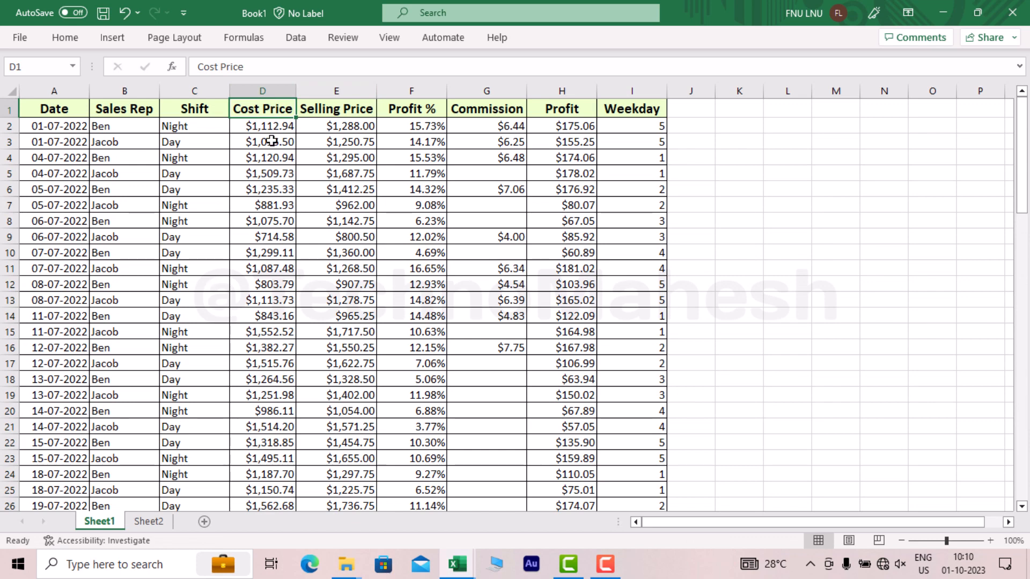
{"action": "left_click", "coordinate": [269, 203]}
{"action": "scroll", "coordinate": [269, 201], "scroll_direction": "down", "scroll_amount": 17}
{"action": "scroll", "coordinate": [269, 202], "scroll_direction": "up", "scroll_amount": 17}
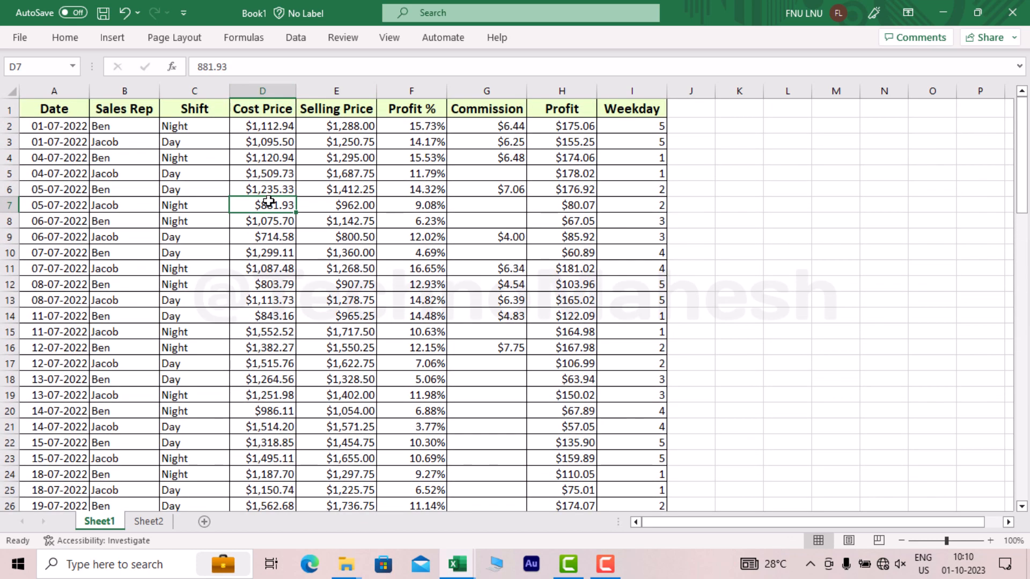
{"action": "left_click", "coordinate": [164, 235]}
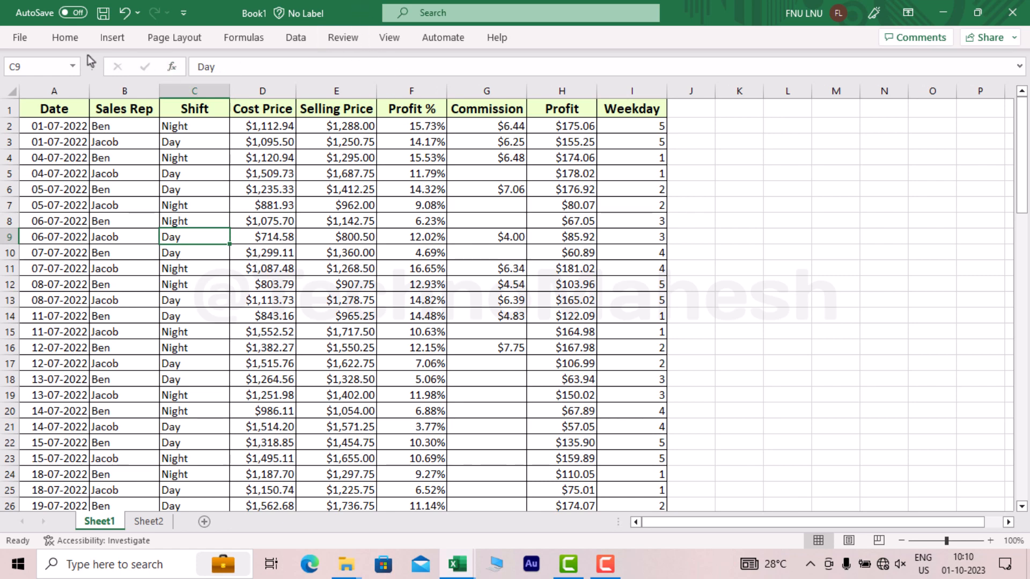
{"action": "left_click", "coordinate": [65, 38]}
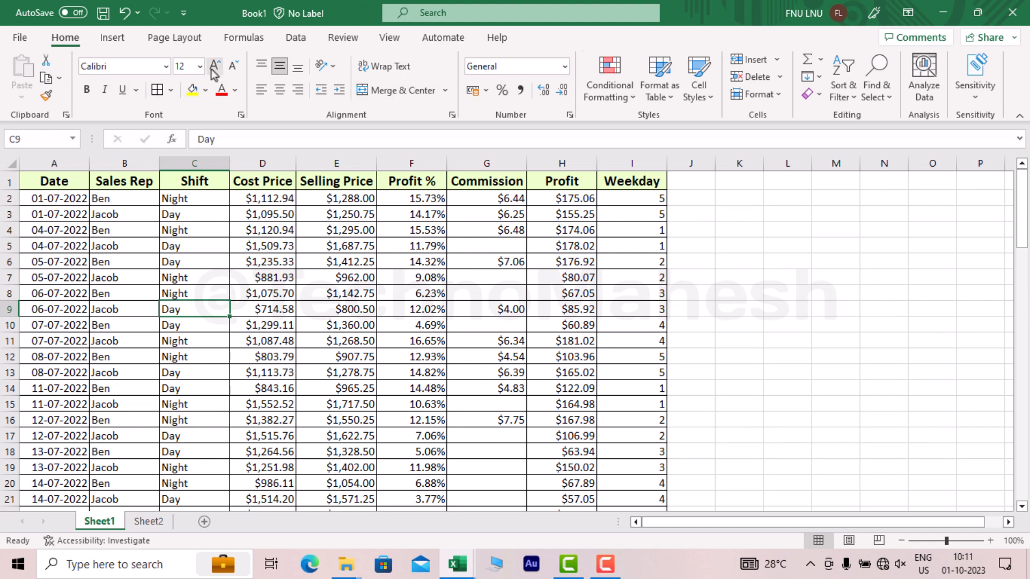
{"action": "left_click", "coordinate": [131, 201]}
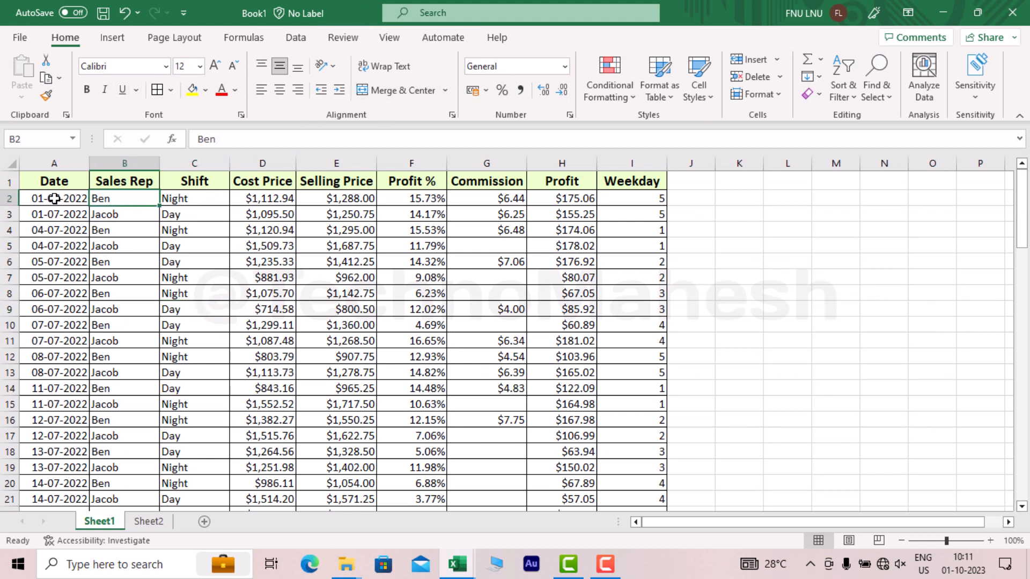
{"action": "left_click", "coordinate": [6, 198]}
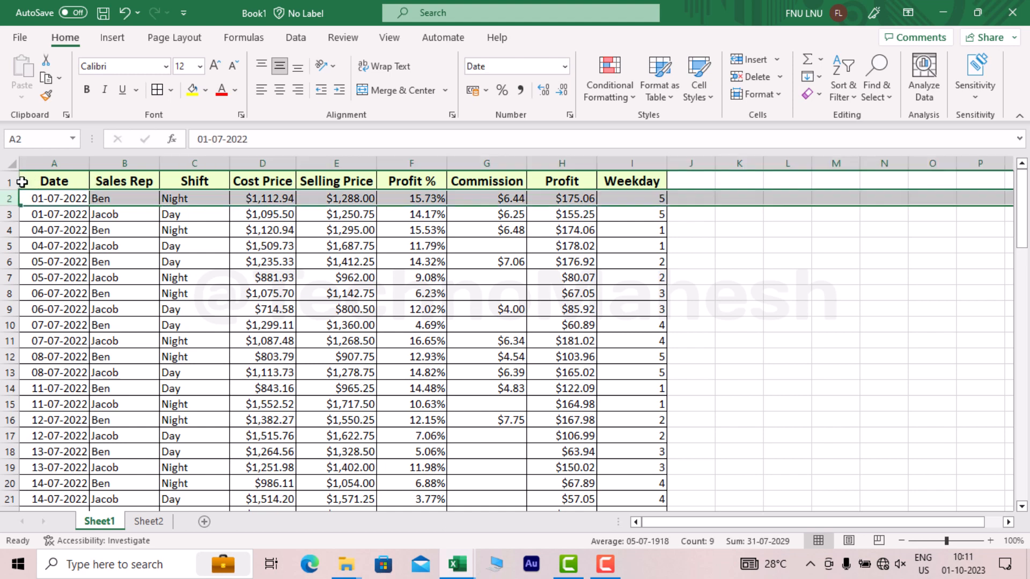
{"action": "left_click", "coordinate": [9, 181]}
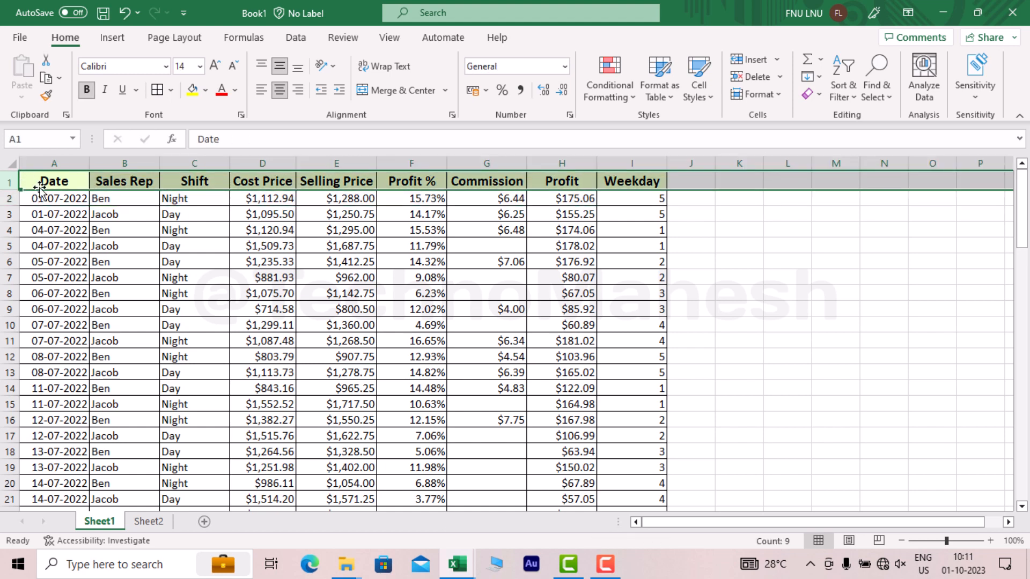
{"action": "left_click", "coordinate": [8, 198]}
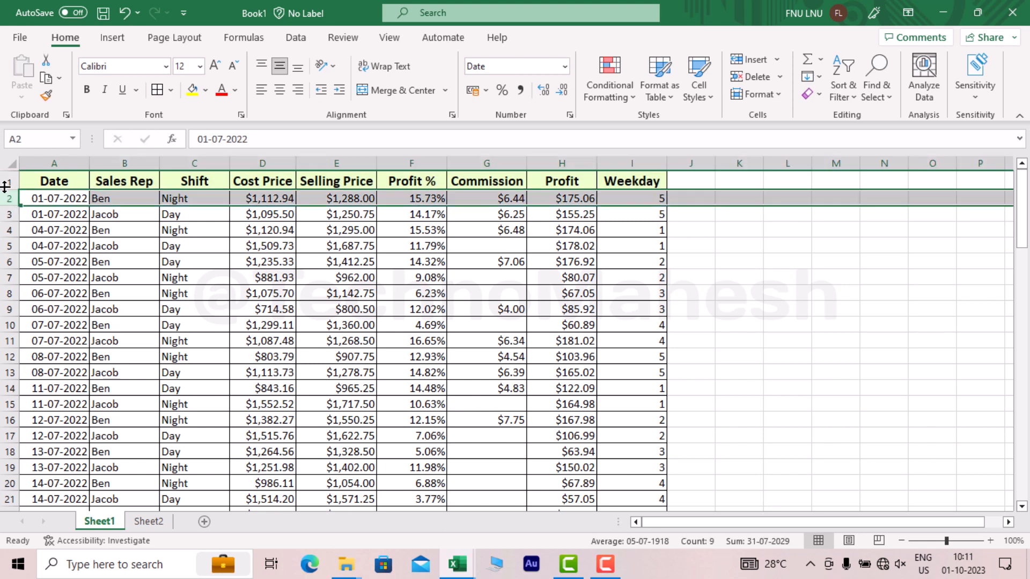
{"action": "left_click", "coordinate": [5, 180]}
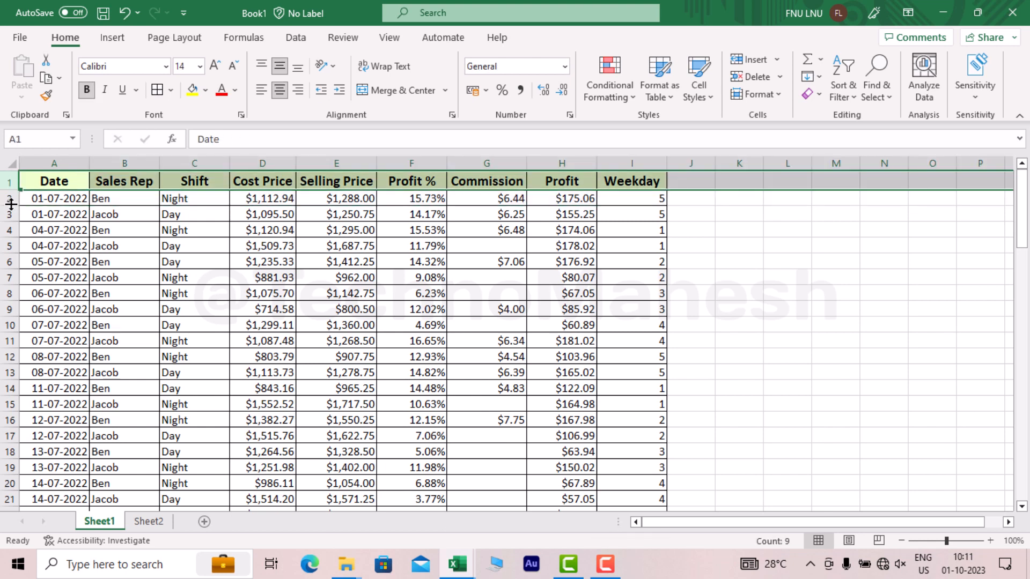
- Freeze the panes above row 2 so the sales table's header row is locked
{"action": "left_click", "coordinate": [10, 199]}
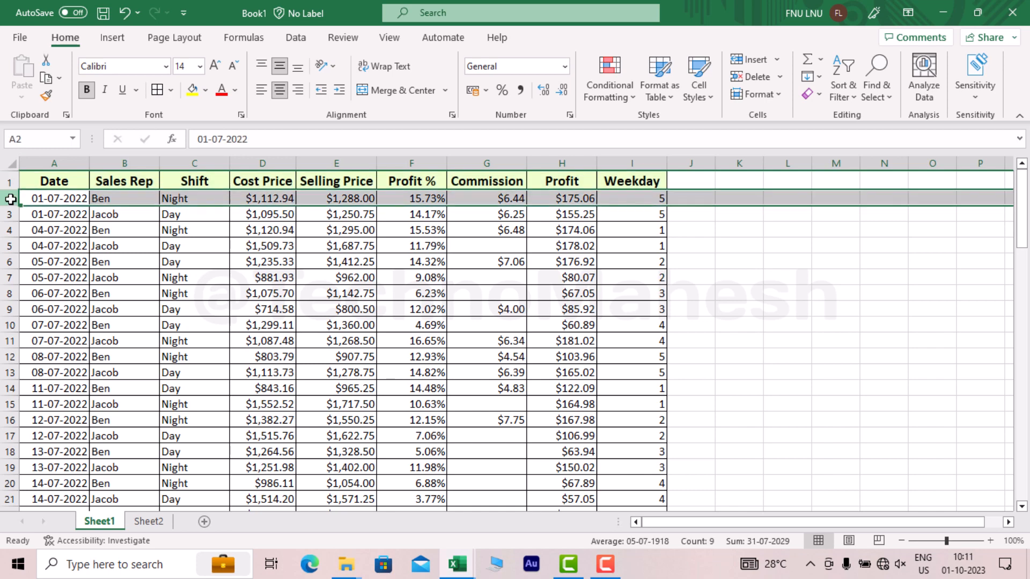
{"action": "left_click", "coordinate": [341, 37]}
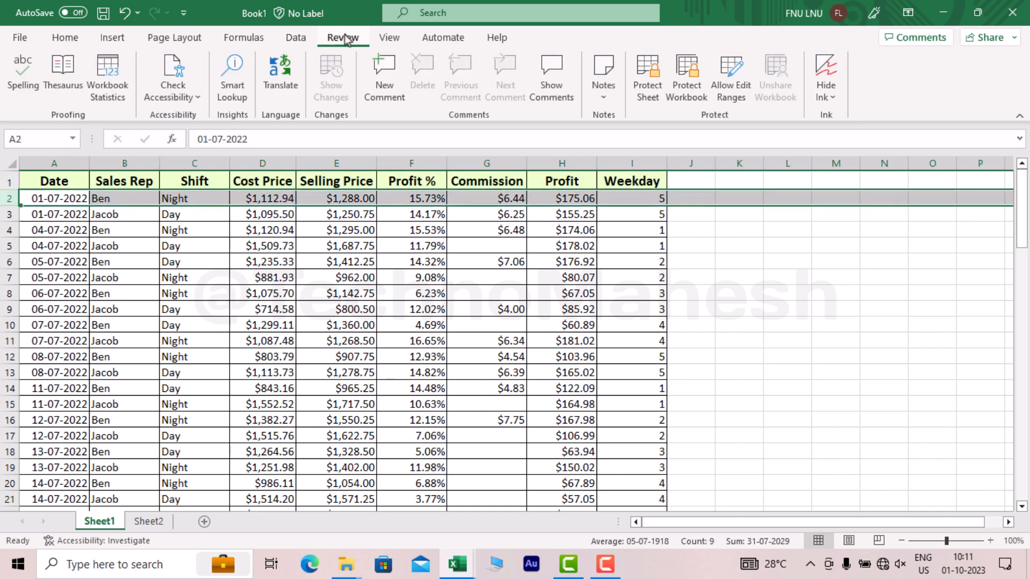
{"action": "left_click", "coordinate": [389, 38]}
{"action": "left_click", "coordinate": [709, 95]}
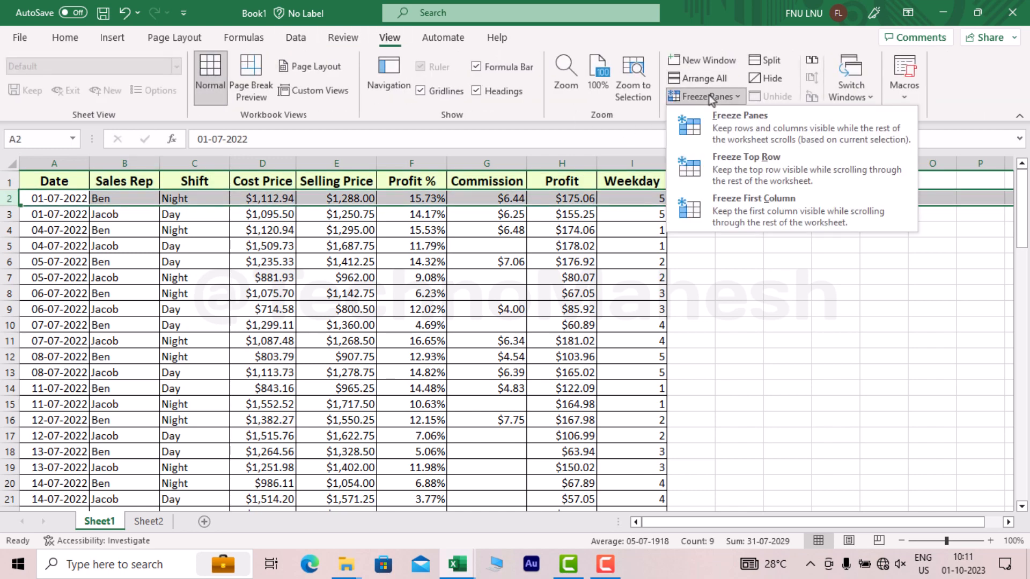
{"action": "left_click", "coordinate": [722, 139]}
- Check the frozen header row while going through the sales data down to the last rows and back
{"action": "left_click", "coordinate": [189, 325]}
{"action": "scroll", "coordinate": [176, 258], "scroll_direction": "down", "scroll_amount": 5}
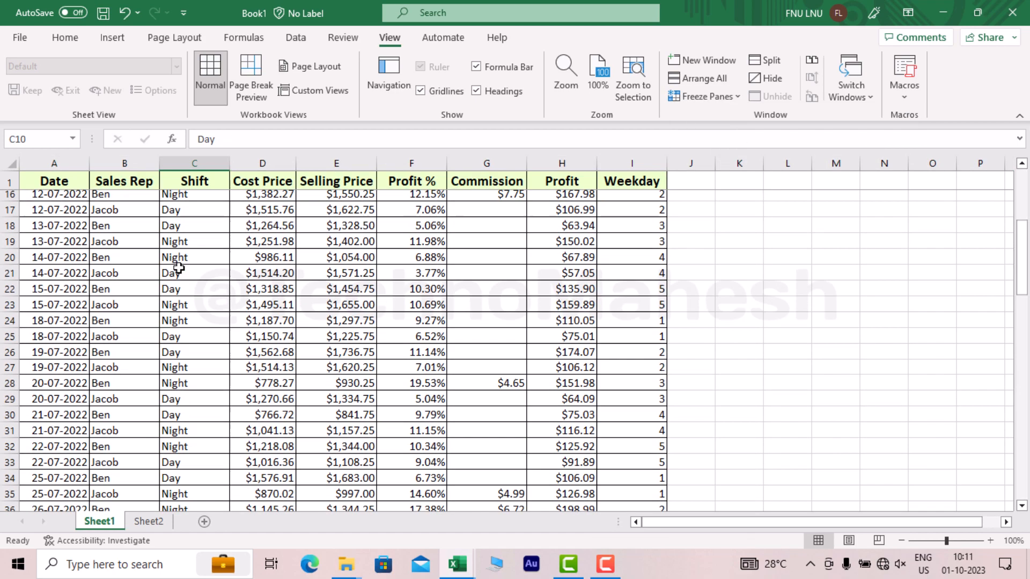
{"action": "scroll", "coordinate": [176, 263], "scroll_direction": "up", "scroll_amount": 5}
{"action": "scroll", "coordinate": [179, 270], "scroll_direction": "down", "scroll_amount": 7}
{"action": "scroll", "coordinate": [172, 271], "scroll_direction": "down", "scroll_amount": 12}
{"action": "scroll", "coordinate": [172, 268], "scroll_direction": "up", "scroll_amount": 19}
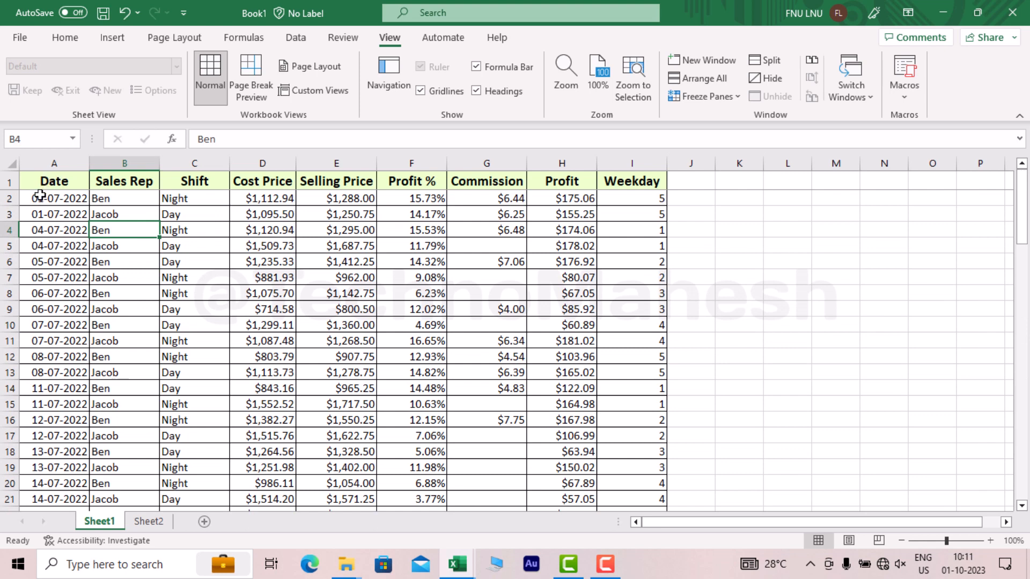
- Unfreeze the panes on Sheet1
{"action": "left_click", "coordinate": [39, 196]}
{"action": "left_click", "coordinate": [3, 198]}
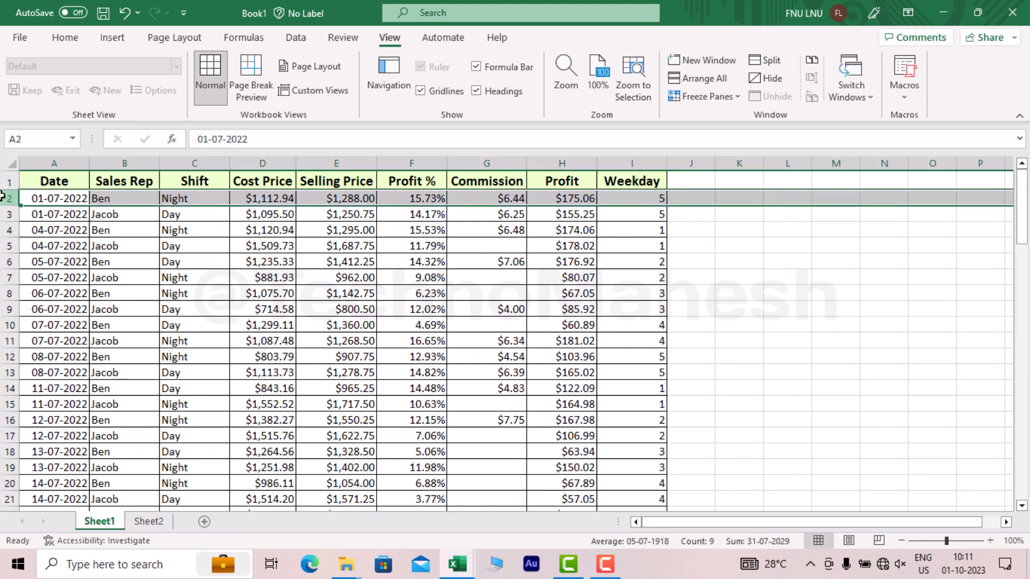
{"action": "left_click", "coordinate": [725, 97]}
{"action": "left_click", "coordinate": [744, 121]}
{"action": "left_click", "coordinate": [232, 359]}
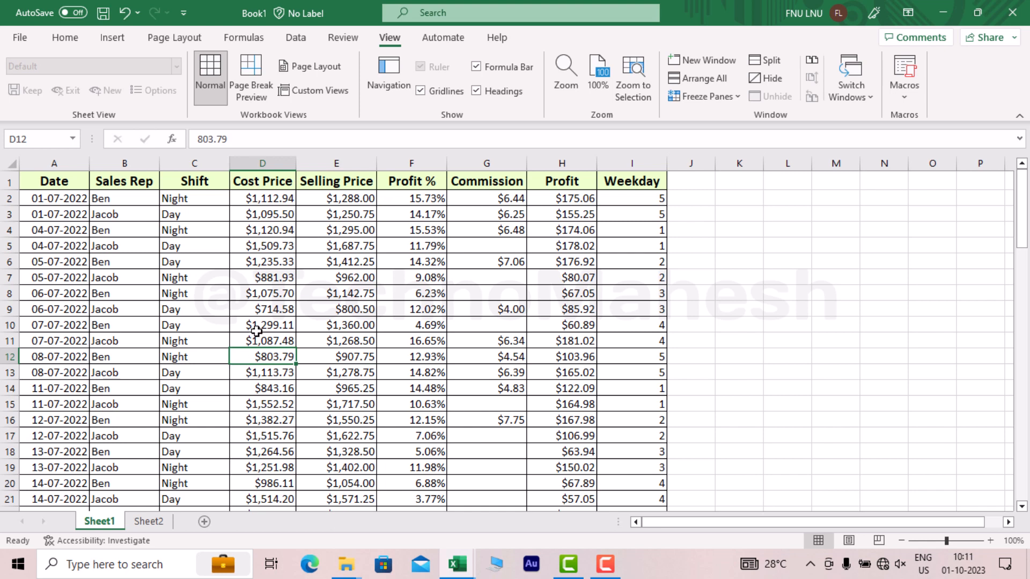
- Freeze the panes above row 2 so the header row of the sales table is locked again
{"action": "left_click", "coordinate": [18, 196]}
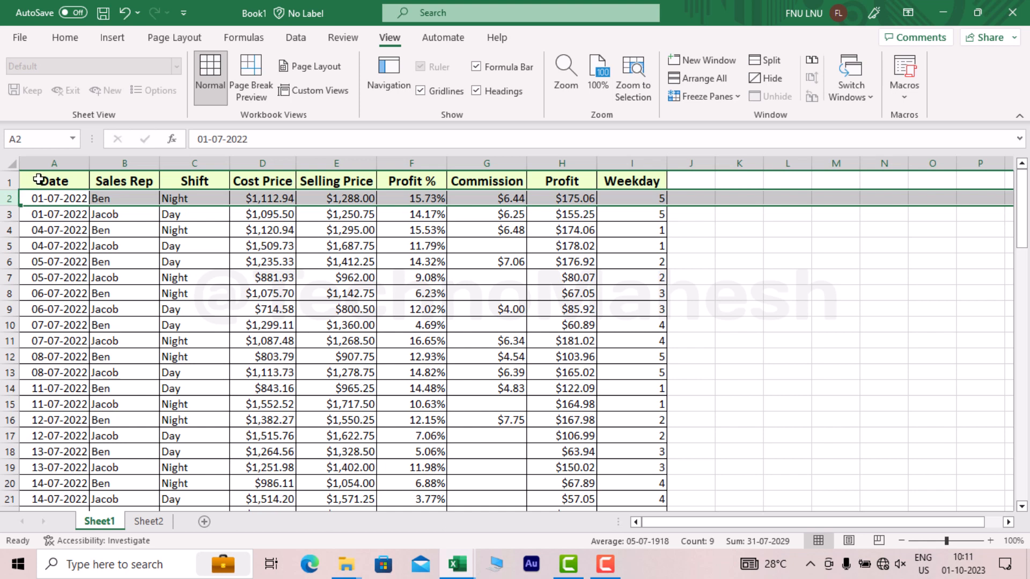
{"action": "left_click", "coordinate": [5, 177]}
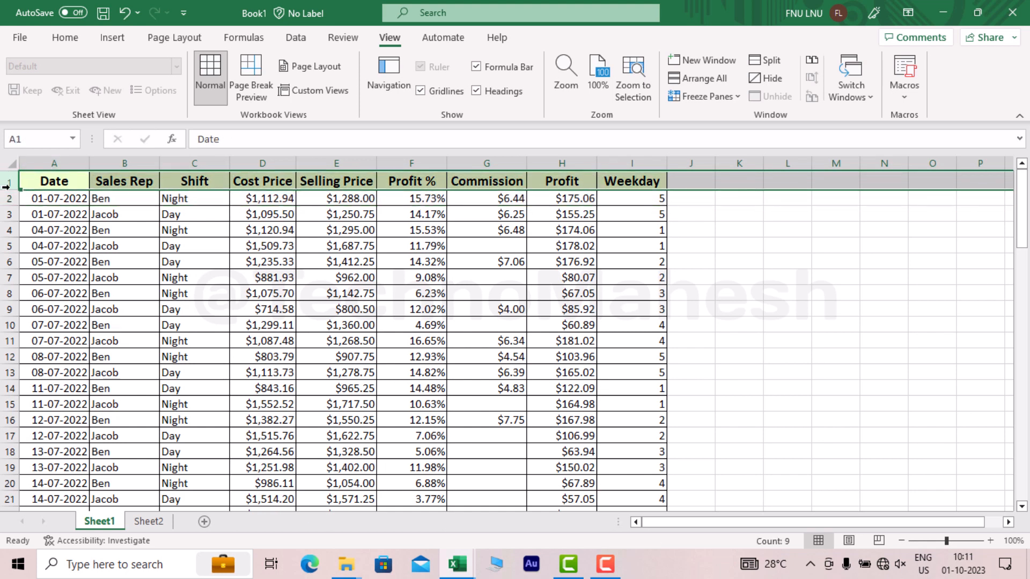
{"action": "left_click", "coordinate": [9, 196]}
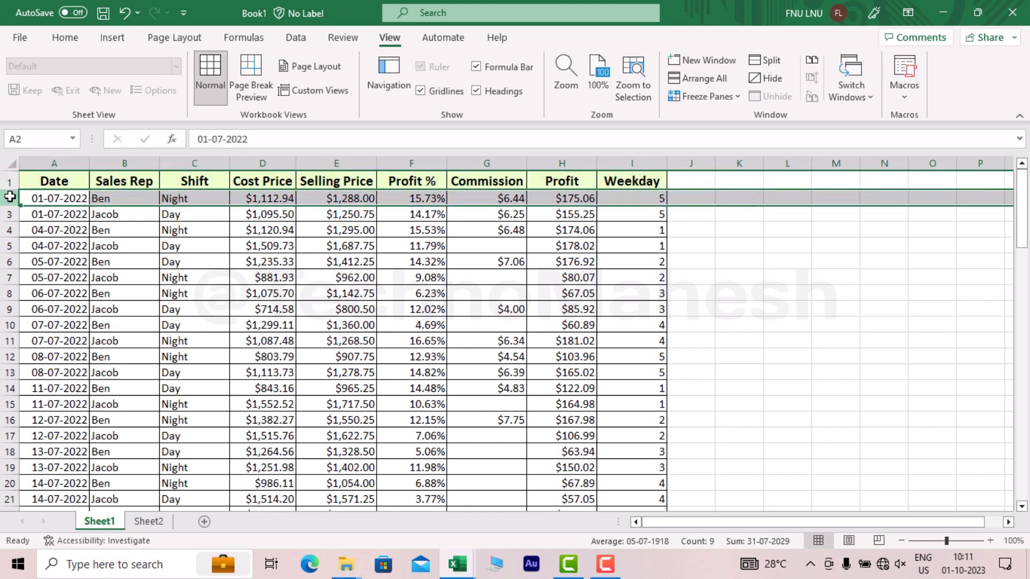
{"action": "key", "text": "alt"}
{"action": "key", "text": "w"}
{"action": "key", "text": "f"}
{"action": "key", "text": "f"}
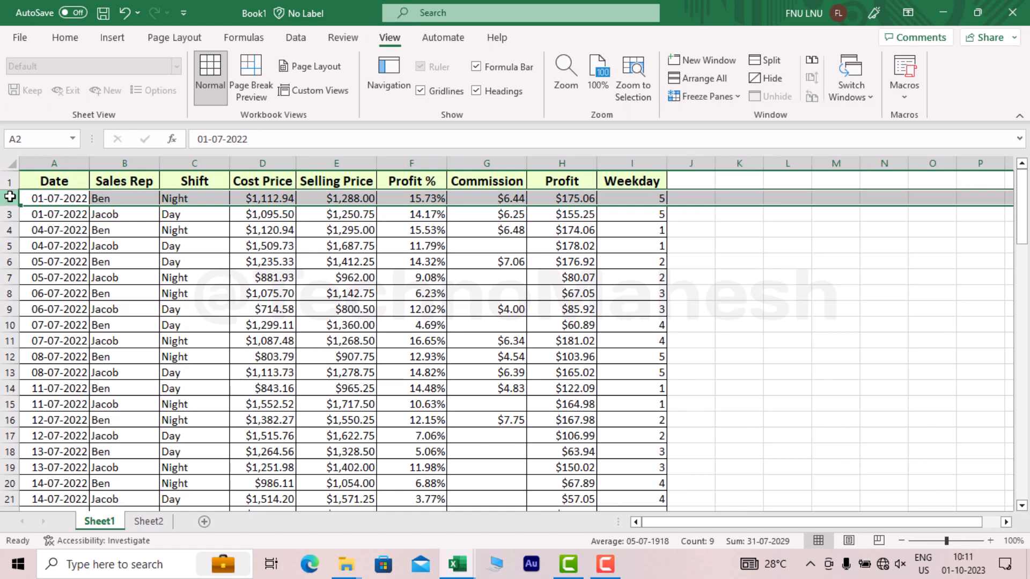
- Check the locked header row, unfreeze the panes on Sheet1, and check how the table scrolls
{"action": "scroll", "coordinate": [275, 366], "scroll_direction": "down", "scroll_amount": 20}
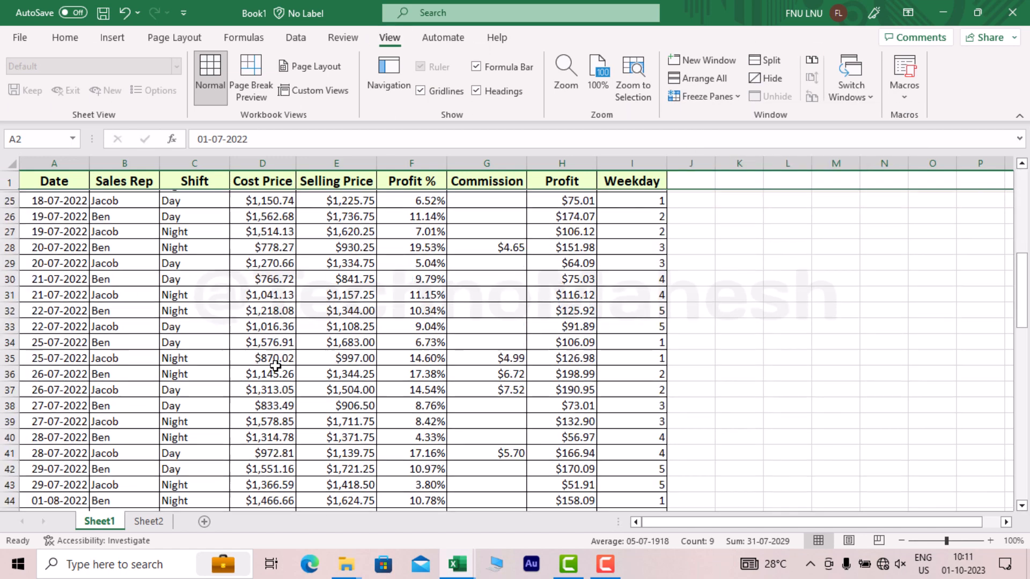
{"action": "scroll", "coordinate": [275, 366], "scroll_direction": "up", "scroll_amount": 6}
{"action": "scroll", "coordinate": [275, 366], "scroll_direction": "up", "scroll_amount": 14}
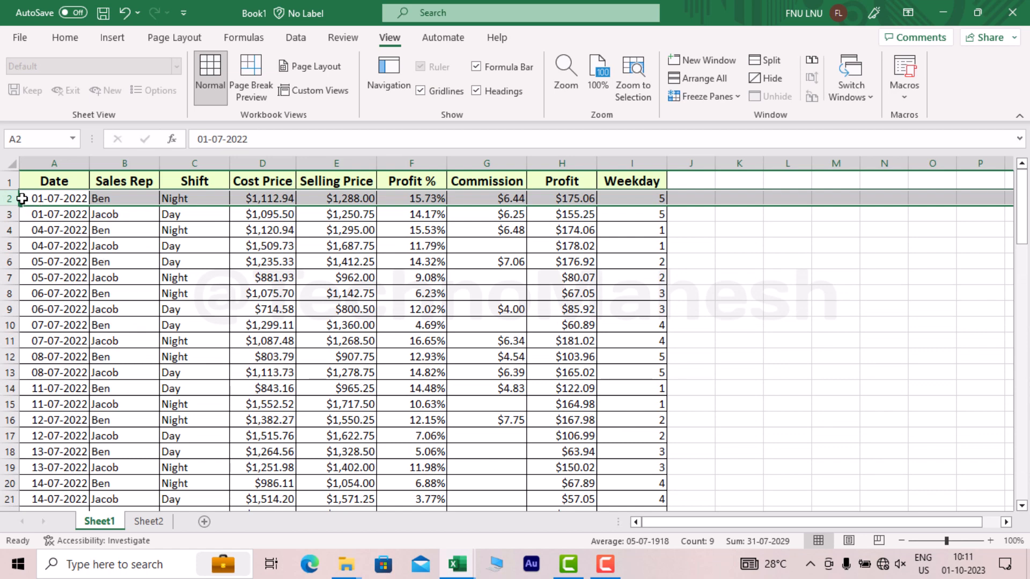
{"action": "key", "text": "alt+w"}
{"action": "key", "text": "f"}
{"action": "key", "text": "f"}
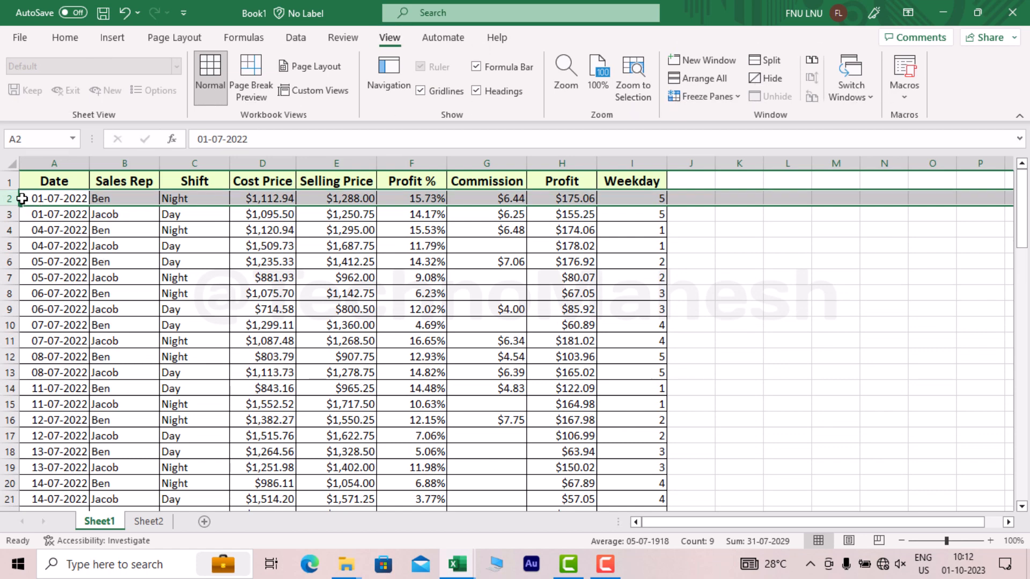
{"action": "scroll", "coordinate": [143, 428], "scroll_direction": "down", "scroll_amount": 3}
{"action": "scroll", "coordinate": [143, 428], "scroll_direction": "down", "scroll_amount": 3}
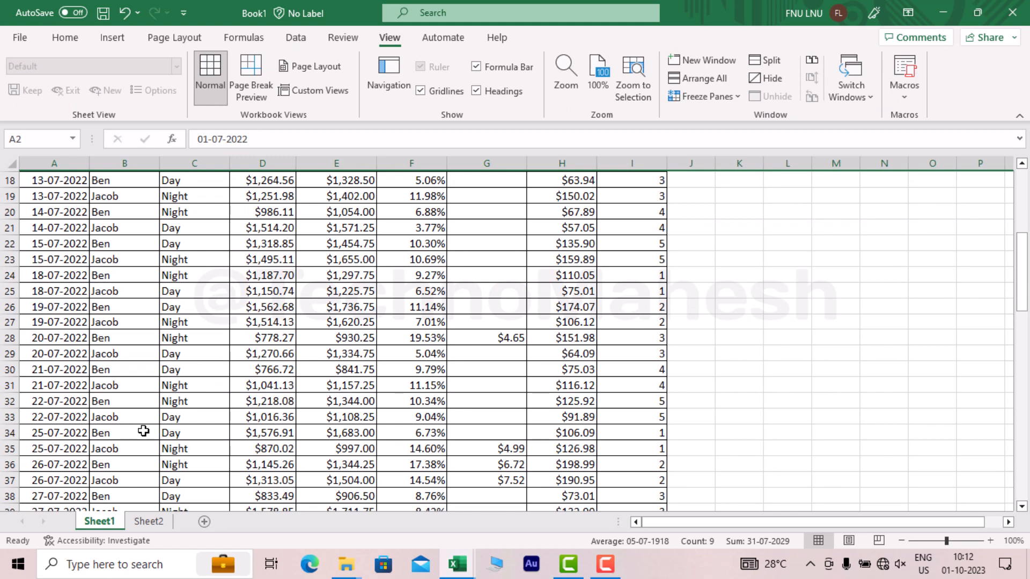
{"action": "scroll", "coordinate": [143, 430], "scroll_direction": "up", "scroll_amount": 6}
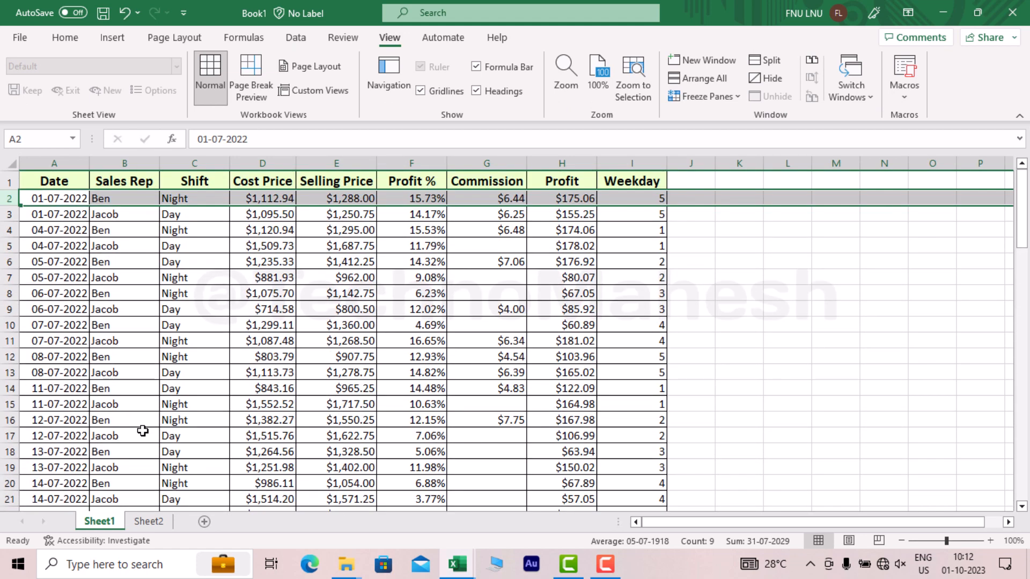
{"action": "scroll", "coordinate": [143, 429], "scroll_direction": "down", "scroll_amount": 8}
{"action": "scroll", "coordinate": [143, 430], "scroll_direction": "up", "scroll_amount": 8}
- Freeze the panes before column B so that only the Date column is locked
{"action": "left_click", "coordinate": [153, 395]}
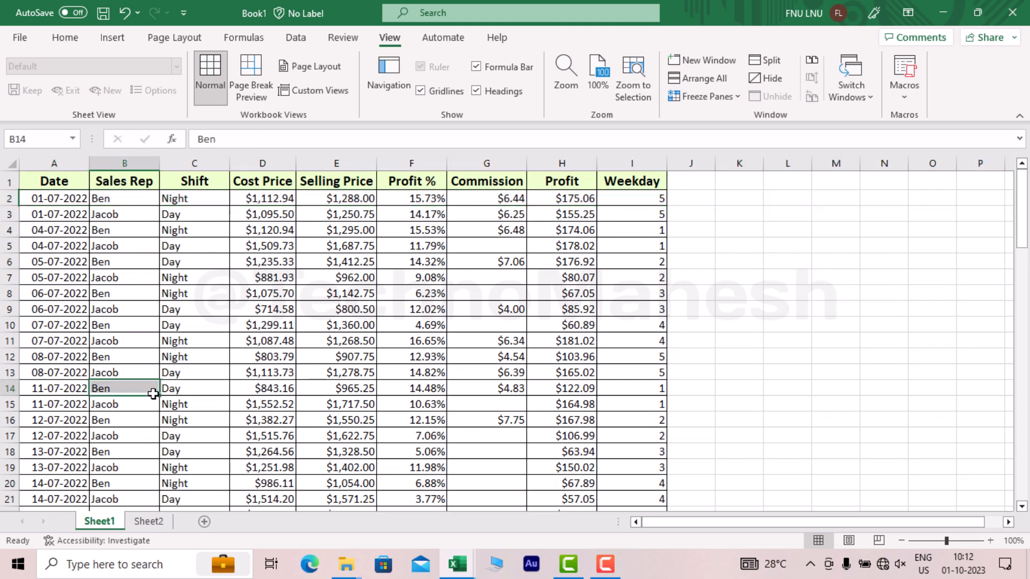
{"action": "left_click", "coordinate": [43, 158]}
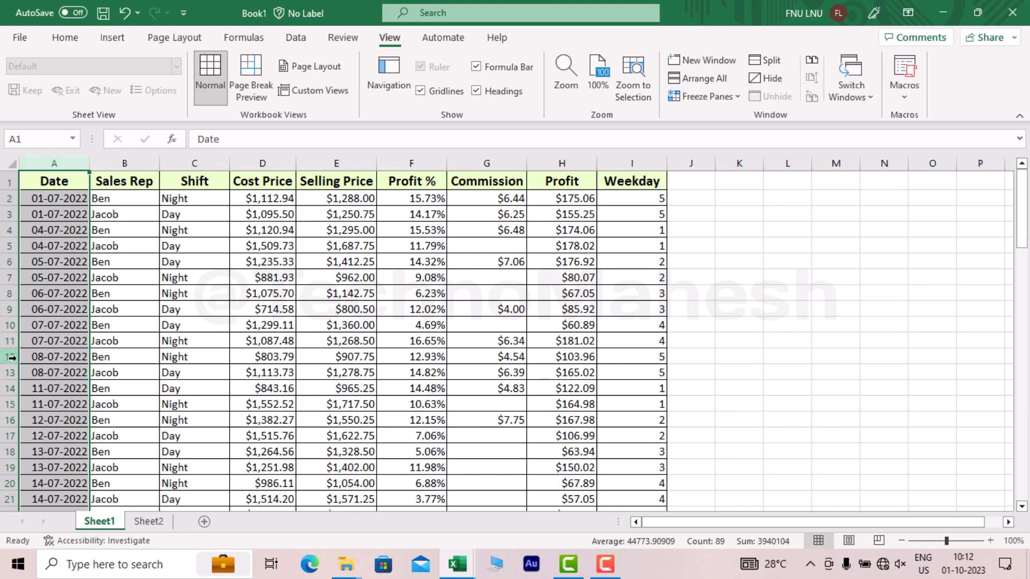
{"action": "left_click", "coordinate": [127, 163]}
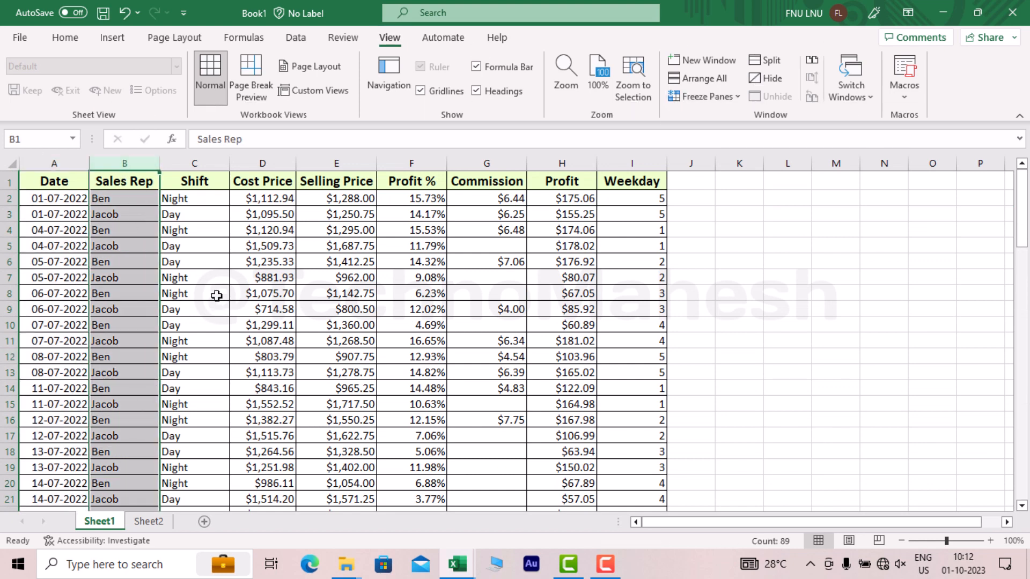
{"action": "scroll", "coordinate": [217, 295], "scroll_direction": "down", "scroll_amount": 7}
{"action": "scroll", "coordinate": [211, 287], "scroll_direction": "up", "scroll_amount": 7}
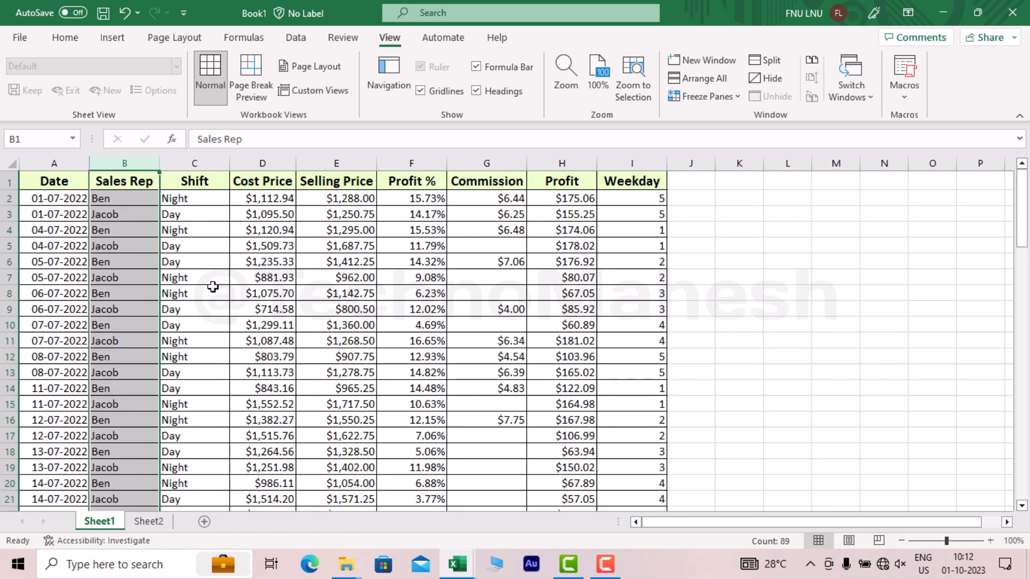
- Check the frozen Date column while going across the sheet to column AJ and back to the sales table
{"action": "left_click", "coordinate": [354, 289]}
{"action": "key", "text": "Right"}
{"action": "key", "text": "Right"}
{"action": "key", "text": "Right"}
{"action": "key", "text": "Right"}
{"action": "key", "text": "Right"}
{"action": "key", "text": "Right"}
{"action": "key", "text": "Right"}
{"action": "key", "text": "Right"}
{"action": "key", "text": "Right"}
{"action": "key", "text": "Right"}
{"action": "key", "text": "Right"}
{"action": "key", "text": "Right"}
{"action": "key", "text": "Right"}
{"action": "key", "text": "Right"}
{"action": "key", "text": "Right"}
{"action": "key", "text": "Right"}
{"action": "key", "text": "Right"}
{"action": "key", "text": "Right"}
{"action": "key", "text": "Right"}
{"action": "key", "text": "Right"}
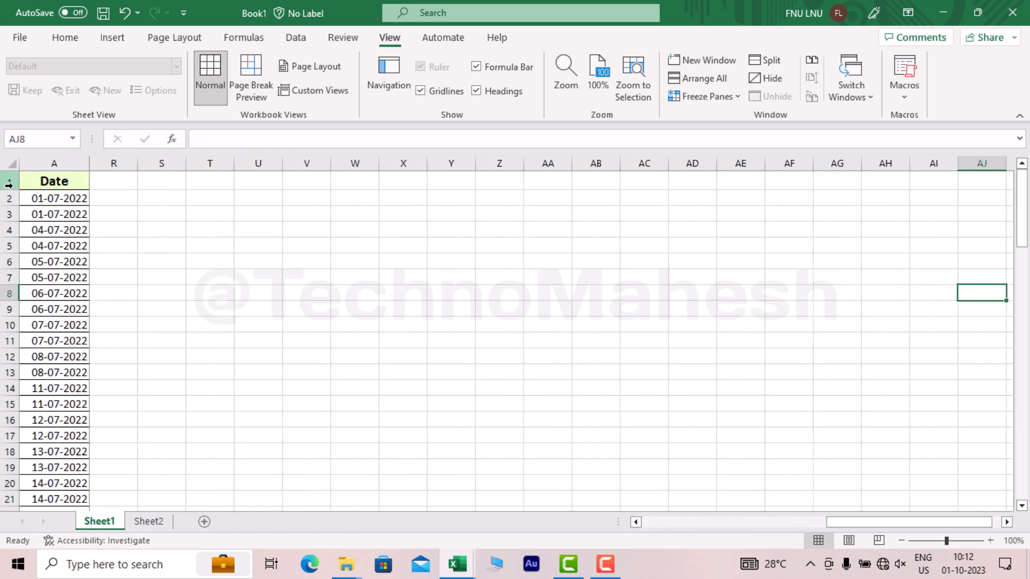
{"action": "left_click", "coordinate": [54, 163]}
{"action": "key", "text": "Up"}
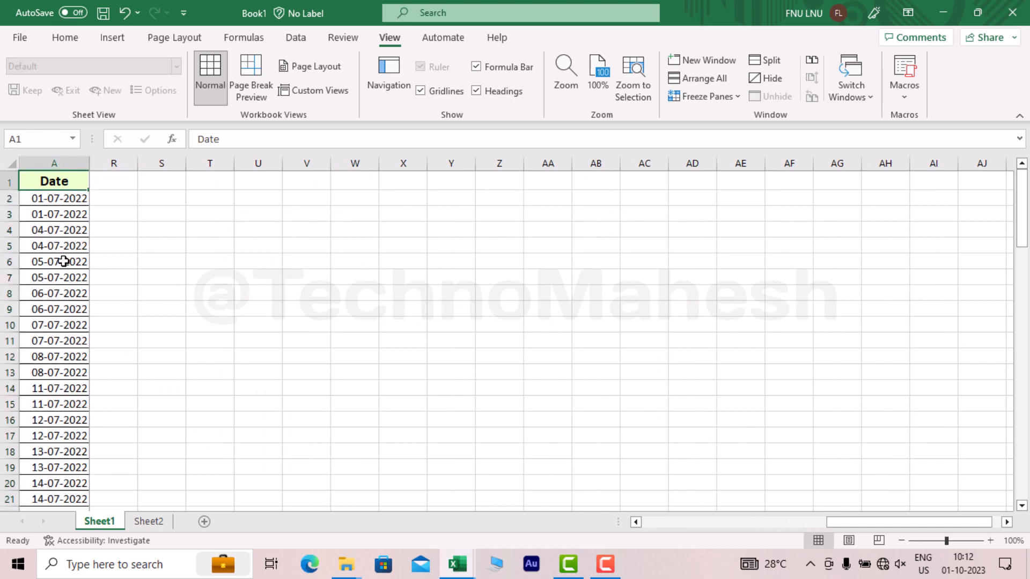
{"action": "key", "text": "Right"}
{"action": "key", "text": "Right"}
{"action": "key", "text": "Left"}
{"action": "key", "text": "Left"}
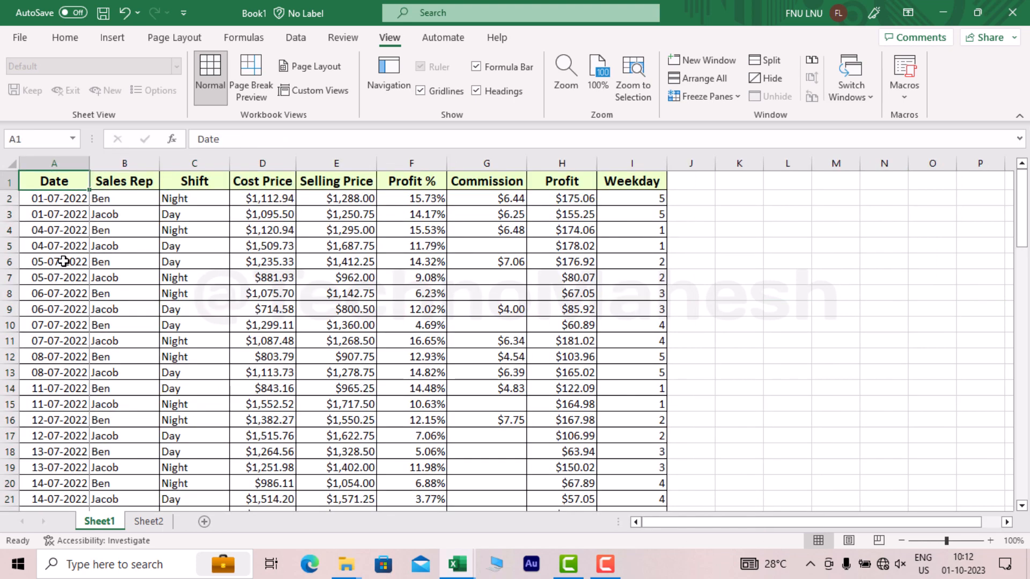
- Unfreeze the Date column on Sheet1
{"action": "left_click", "coordinate": [70, 158]}
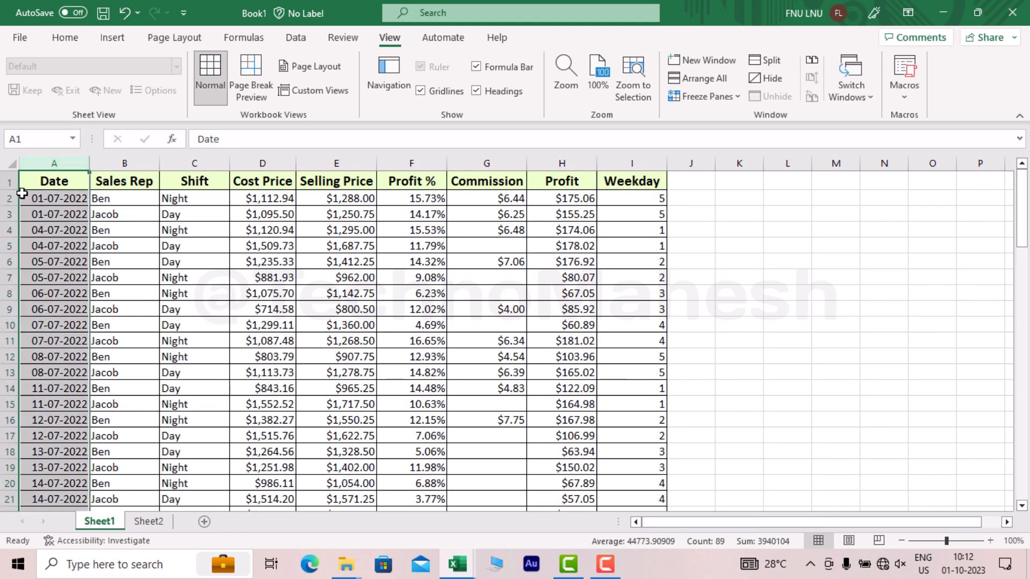
{"action": "left_click", "coordinate": [5, 180]}
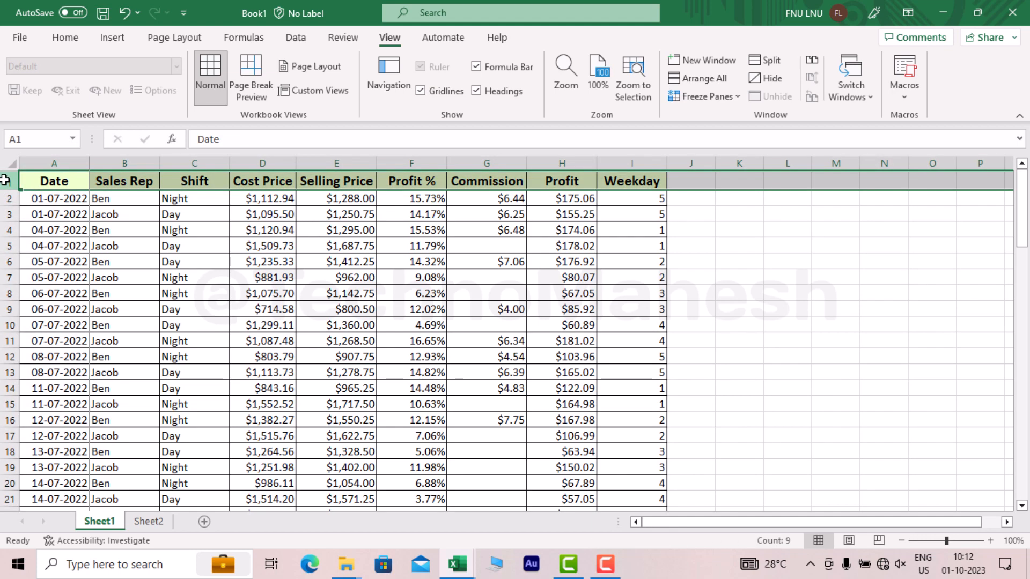
{"action": "left_click", "coordinate": [123, 180]}
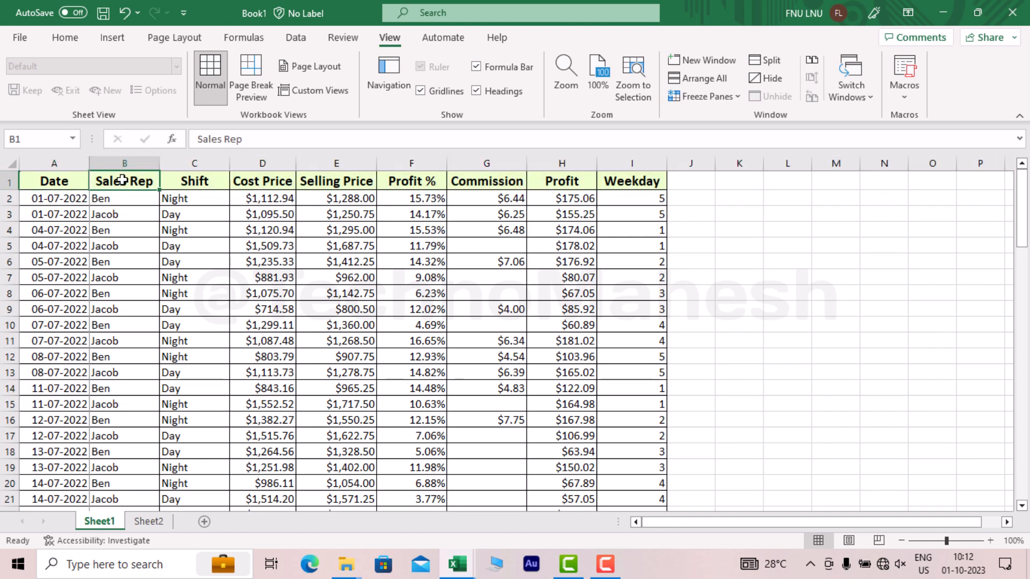
{"action": "key", "text": "alt+w"}
{"action": "key", "text": "f"}
{"action": "key", "text": "f"}
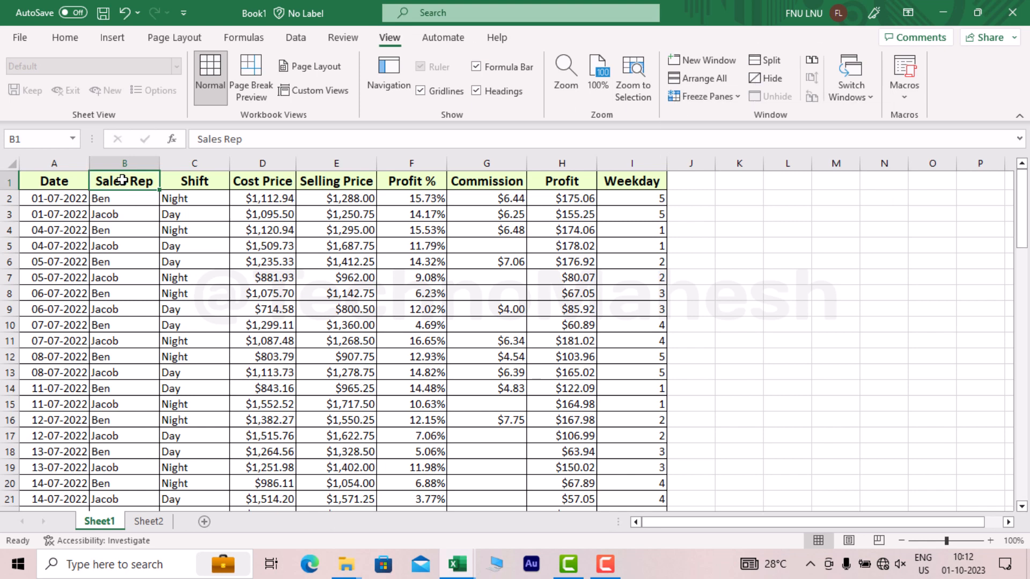
- Freeze the panes at cell B2 so both header row 1 and Date column A are locked
{"action": "left_click", "coordinate": [122, 311]}
{"action": "left_click", "coordinate": [53, 164]}
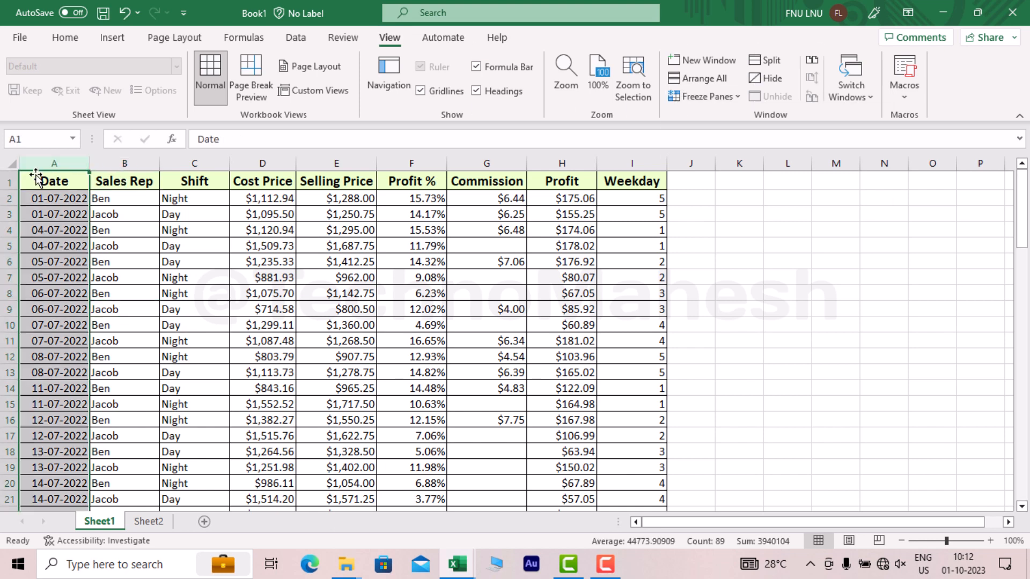
{"action": "left_click", "coordinate": [5, 182]}
{"action": "left_click", "coordinate": [54, 164]}
{"action": "left_click", "coordinate": [108, 200]}
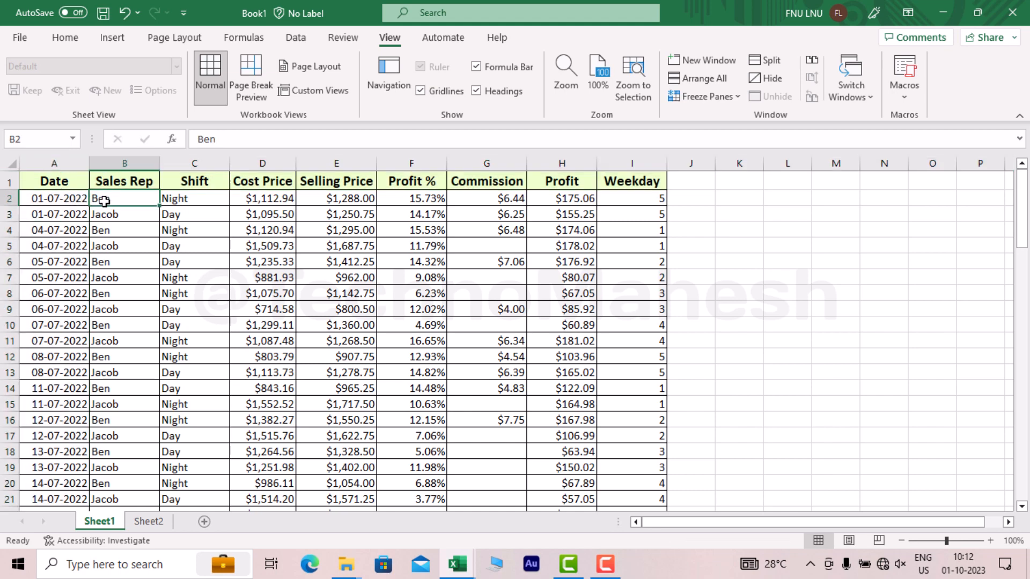
{"action": "left_click", "coordinate": [8, 198]}
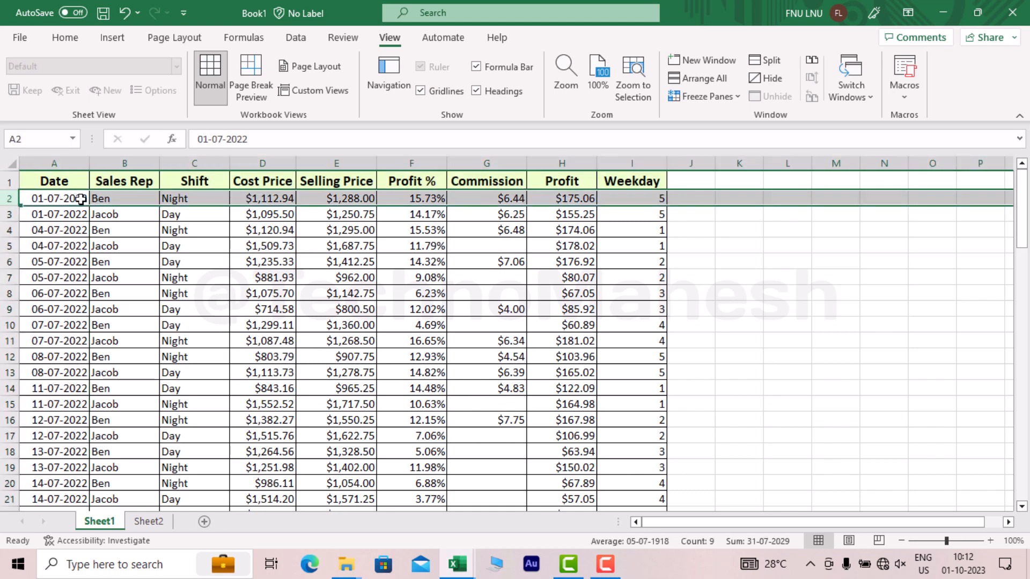
{"action": "left_click", "coordinate": [116, 164]}
{"action": "left_click", "coordinate": [111, 198]}
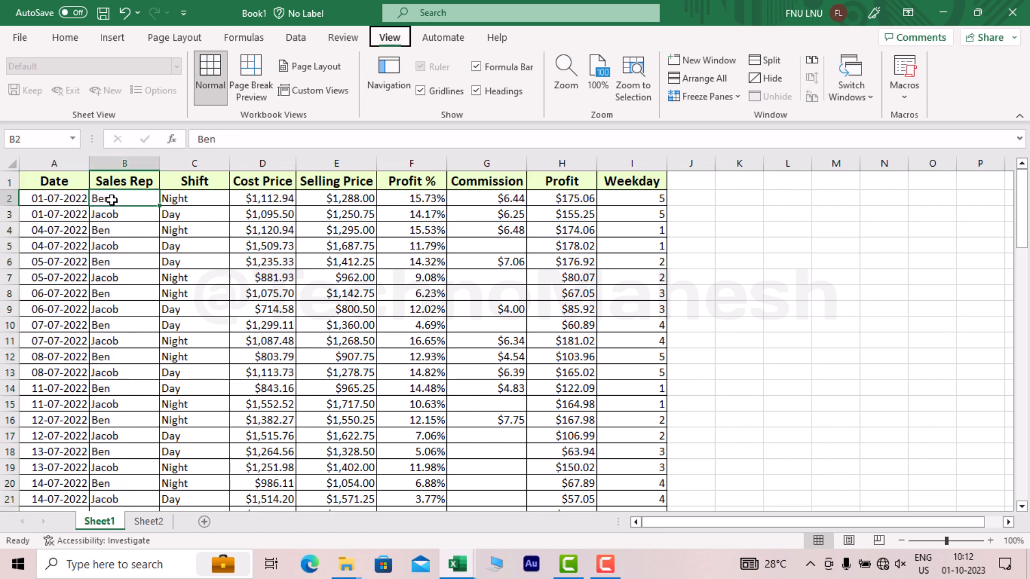
- Check the frozen header row and Date column while going down the sales data and across the sheet past column AE and back
{"action": "scroll", "coordinate": [112, 199], "scroll_direction": "down", "scroll_amount": 7}
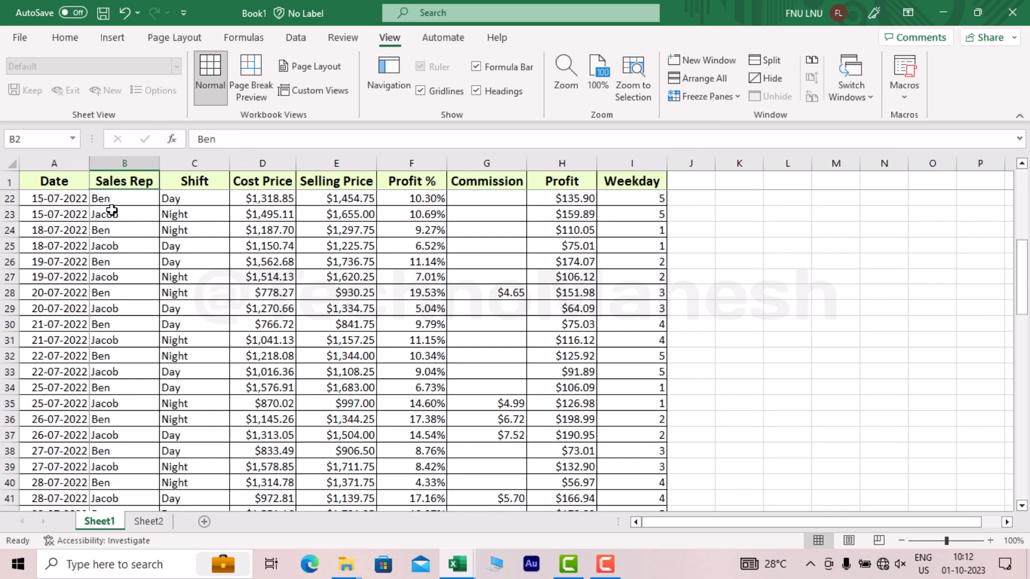
{"action": "scroll", "coordinate": [112, 203], "scroll_direction": "up", "scroll_amount": 7}
{"action": "scroll", "coordinate": [112, 209], "scroll_direction": "down", "scroll_amount": 7}
{"action": "scroll", "coordinate": [113, 210], "scroll_direction": "up", "scroll_amount": 5}
{"action": "left_click", "coordinate": [134, 203]}
{"action": "key", "text": "Right"}
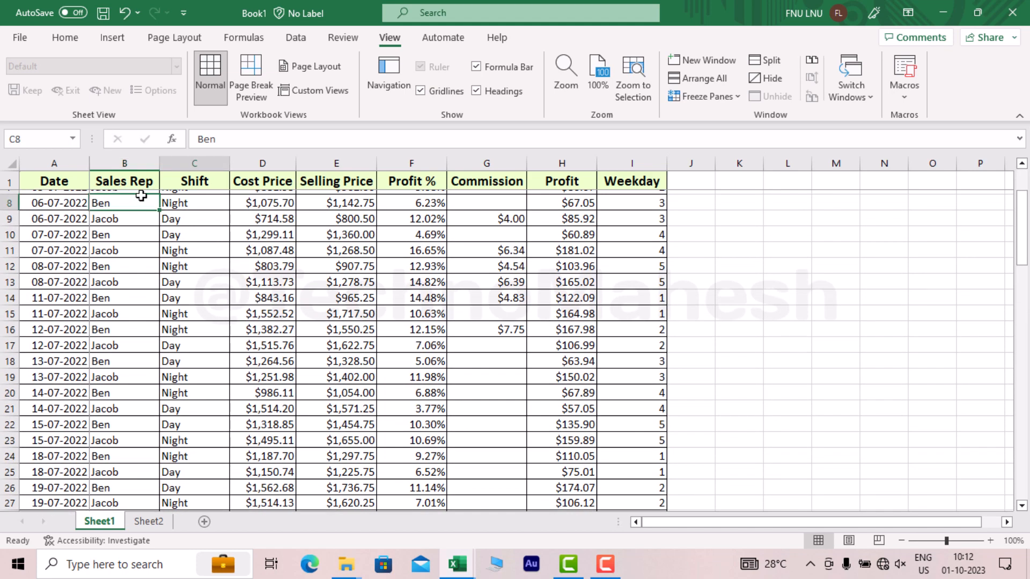
{"action": "key", "text": "Right"}
{"action": "key", "text": "Right"}
{"action": "key", "text": "Right"}
{"action": "key", "text": "Right"}
{"action": "key", "text": "Right"}
{"action": "key", "text": "Right"}
{"action": "key", "text": "Right"}
{"action": "key", "text": "Right"}
{"action": "key", "text": "Right"}
{"action": "key", "text": "Right"}
{"action": "key", "text": "Right"}
{"action": "key", "text": "Right"}
{"action": "key", "text": "Right"}
{"action": "key", "text": "Right"}
{"action": "key", "text": "Right"}
{"action": "key", "text": "Right"}
{"action": "key", "text": "Right"}
{"action": "key", "text": "Right"}
{"action": "key", "text": "Right"}
{"action": "key", "text": "Right"}
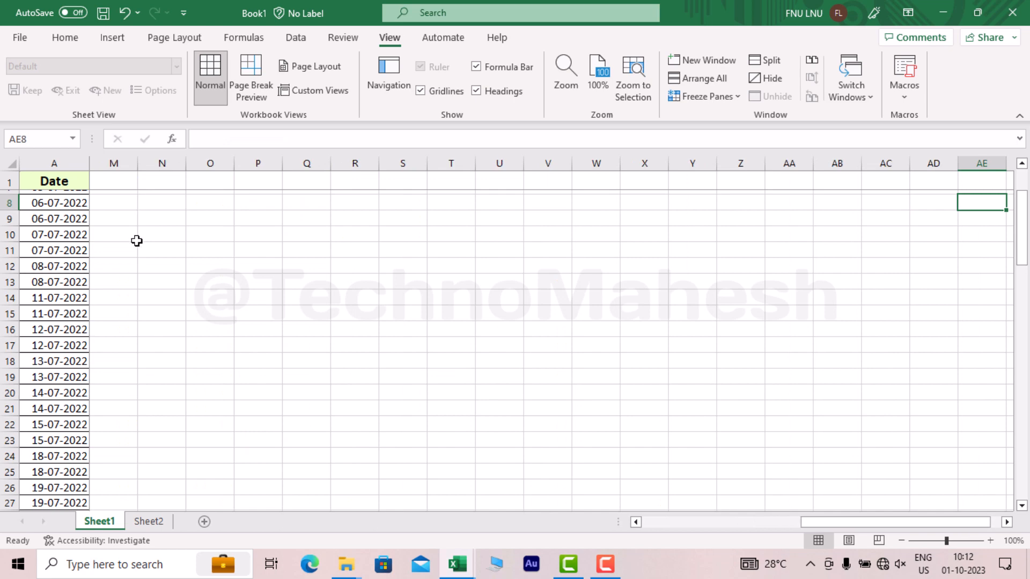
{"action": "scroll", "coordinate": [136, 242], "scroll_direction": "up", "scroll_amount": 2}
{"action": "key", "text": "Left"}
{"action": "key", "text": "Left"}
{"action": "key", "text": "Left"}
{"action": "key", "text": "Left"}
{"action": "key", "text": "Left"}
{"action": "key", "text": "Left"}
{"action": "key", "text": "Left"}
{"action": "key", "text": "Left"}
{"action": "key", "text": "Left"}
{"action": "key", "text": "Left"}
{"action": "key", "text": "Left"}
{"action": "key", "text": "Left"}
{"action": "key", "text": "Left"}
{"action": "key", "text": "Left"}
{"action": "key", "text": "Left"}
{"action": "key", "text": "Left"}
{"action": "key", "text": "Left"}
{"action": "key", "text": "Left"}
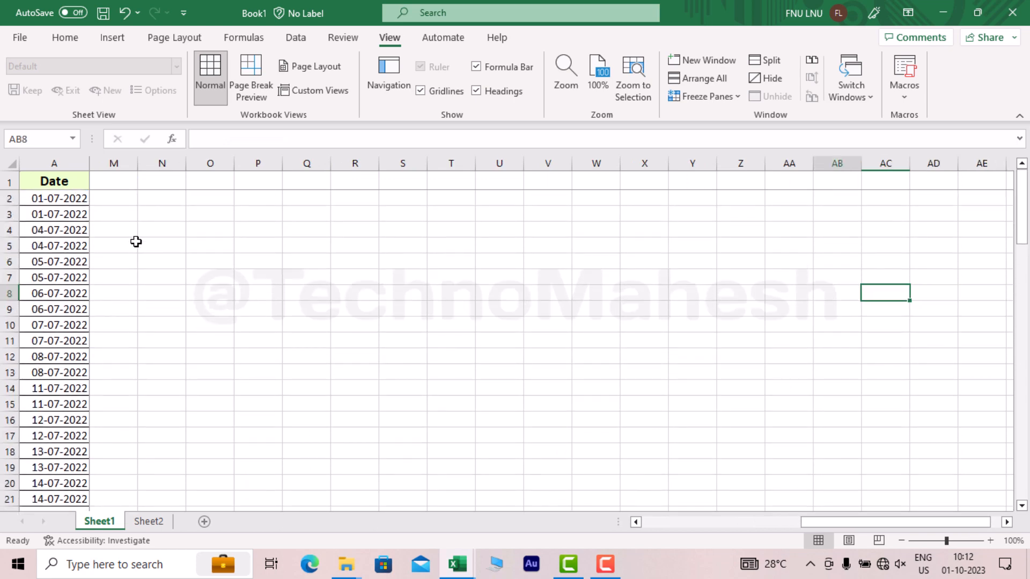
{"action": "key", "text": "Left"}
{"action": "key", "text": "Left"}
{"action": "key", "text": "Left"}
{"action": "key", "text": "Left"}
{"action": "key", "text": "Left"}
{"action": "key", "text": "Left"}
{"action": "key", "text": "Left"}
{"action": "key", "text": "Left"}
{"action": "key", "text": "Left"}
{"action": "key", "text": "Left"}
{"action": "key", "text": "Left"}
{"action": "key", "text": "Left"}
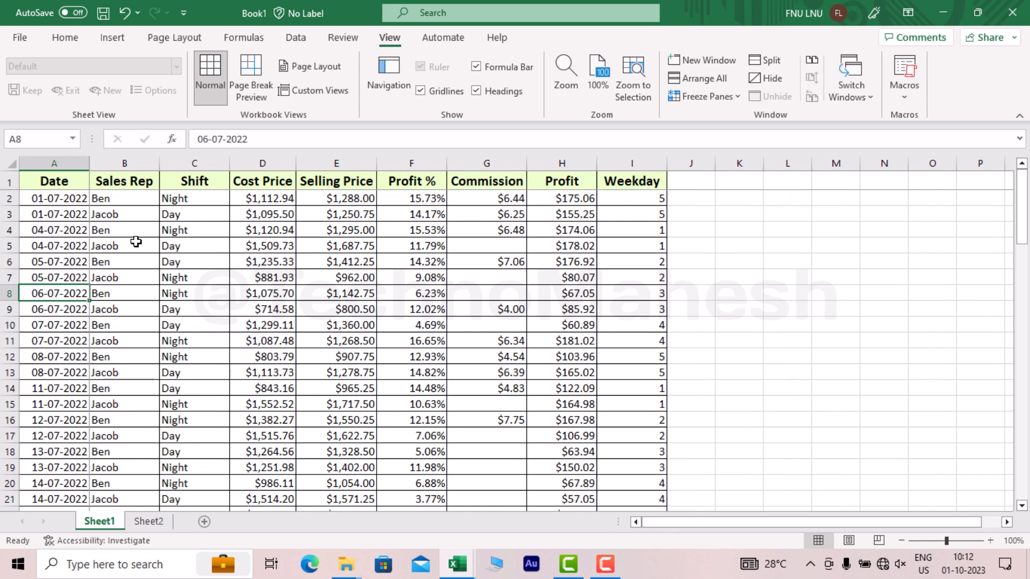
- Examine the Freeze Panes options for locking only the top row or only the first column
{"action": "left_click", "coordinate": [118, 193]}
{"action": "left_click", "coordinate": [56, 164]}
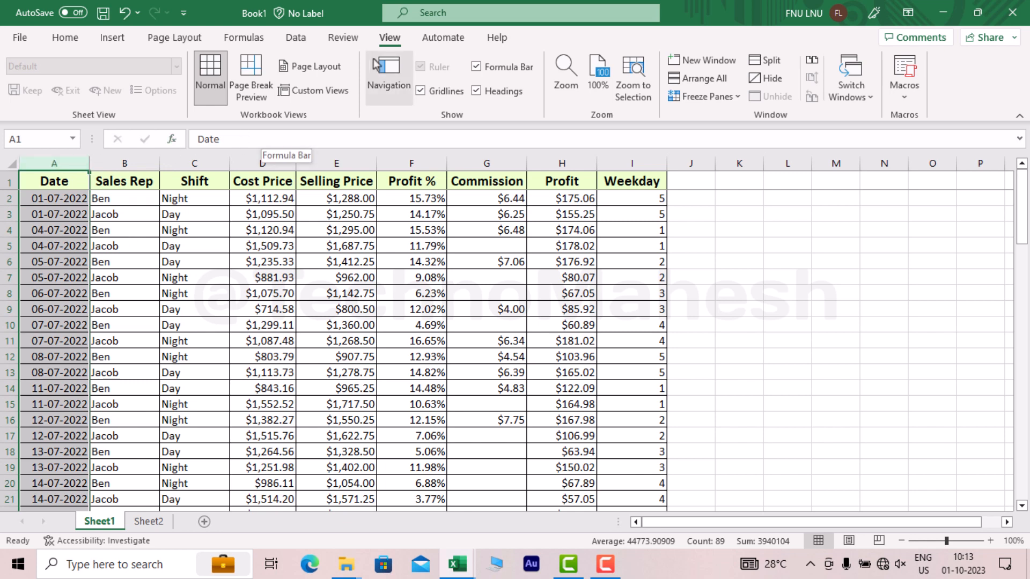
{"action": "left_click", "coordinate": [673, 96]}
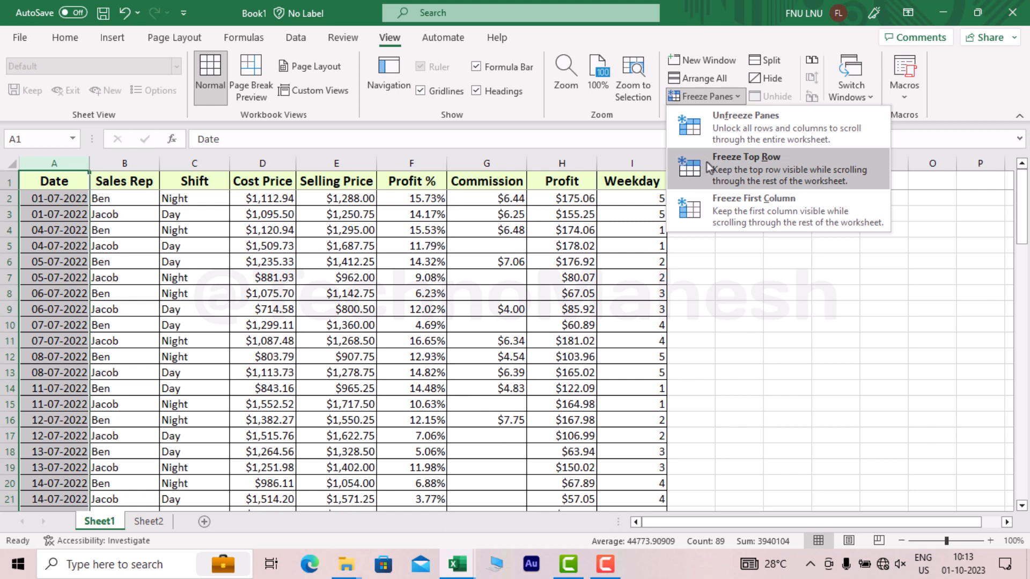
{"action": "left_click", "coordinate": [693, 171]}
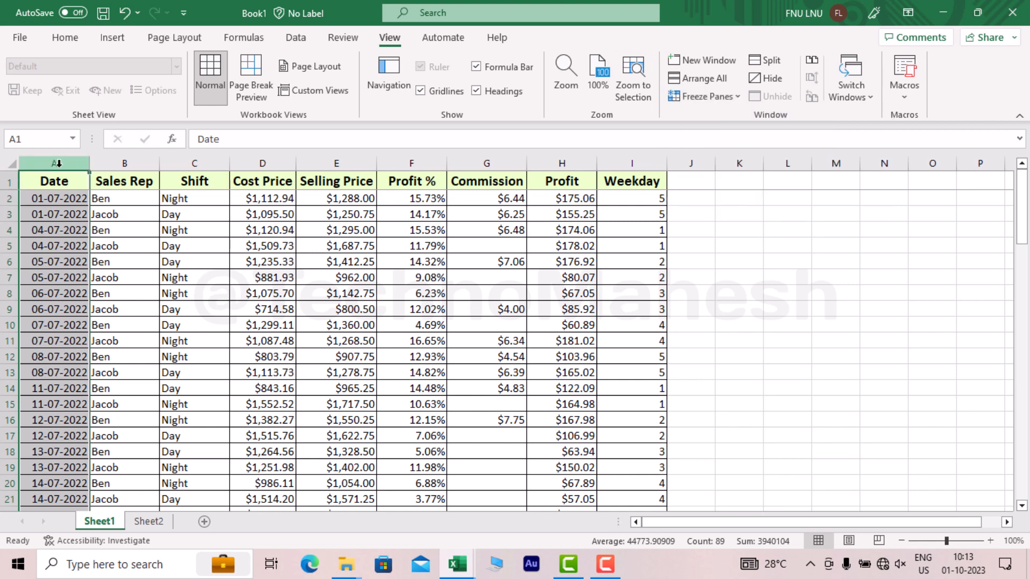
{"action": "left_click", "coordinate": [708, 97]}
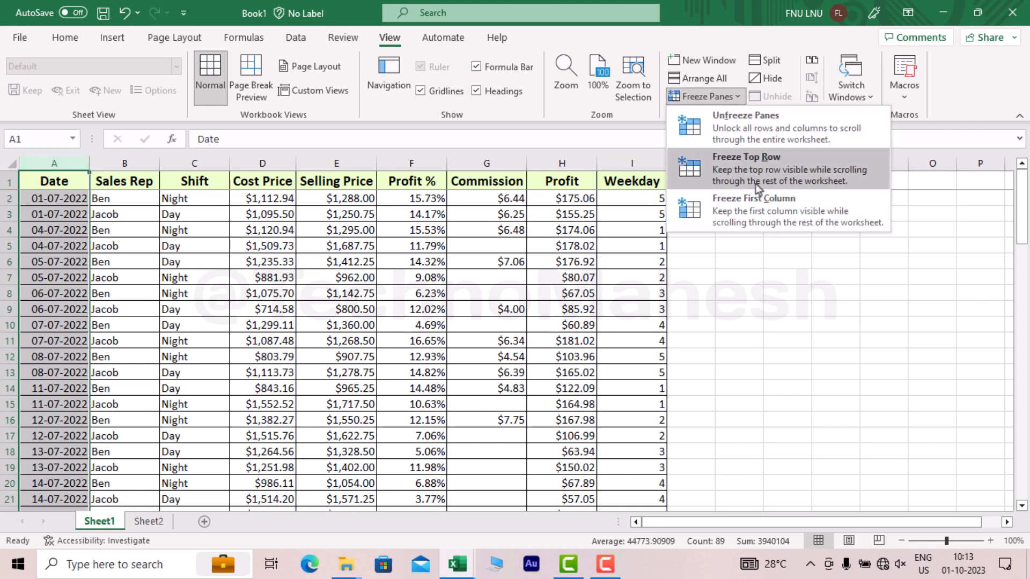
{"action": "left_click", "coordinate": [309, 266]}
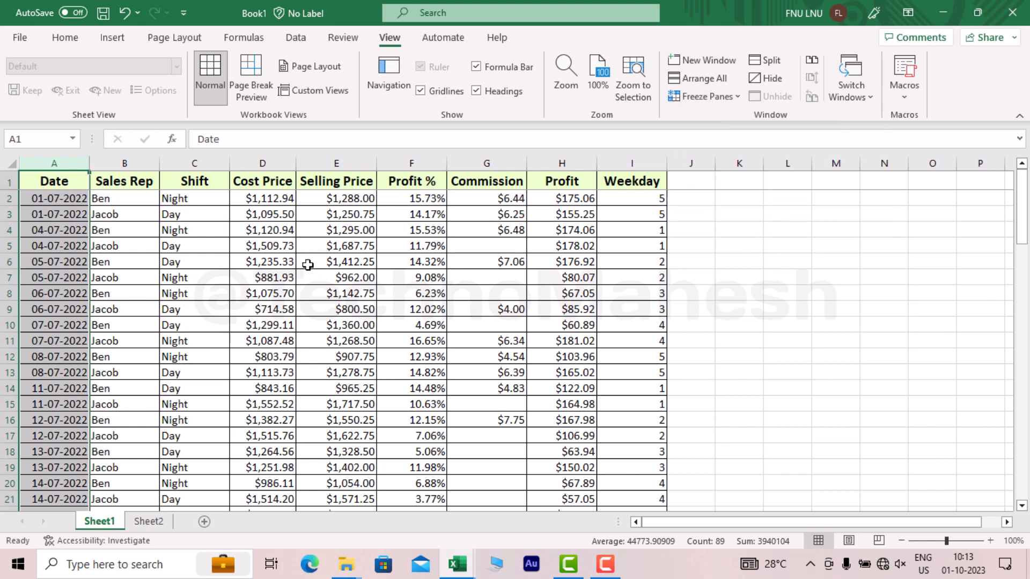
{"action": "left_click", "coordinate": [251, 199]}
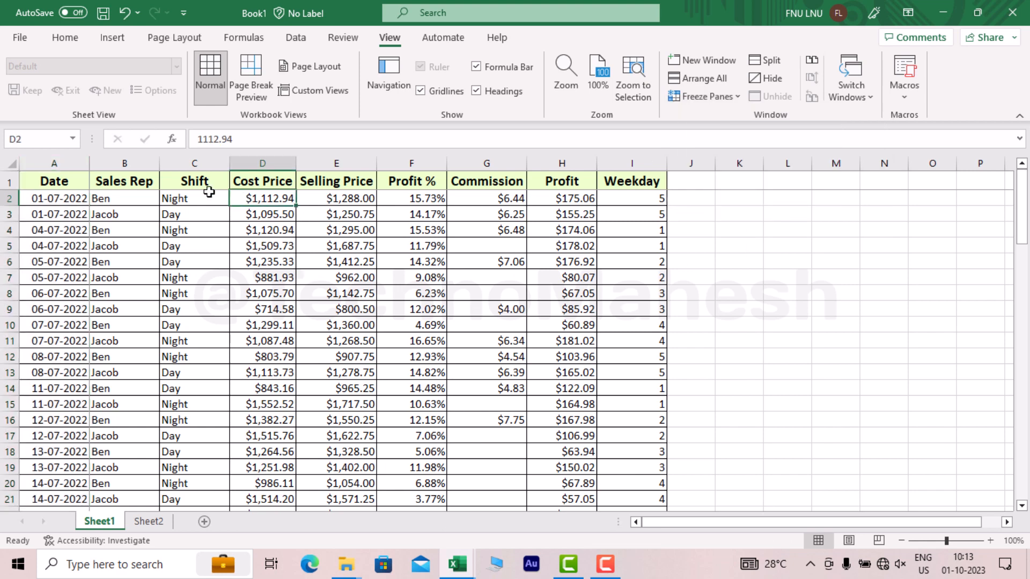
- Clear the SUM totals in D90:H90 below the sales table
{"action": "left_click", "coordinate": [174, 203]}
{"action": "left_click", "coordinate": [135, 206]}
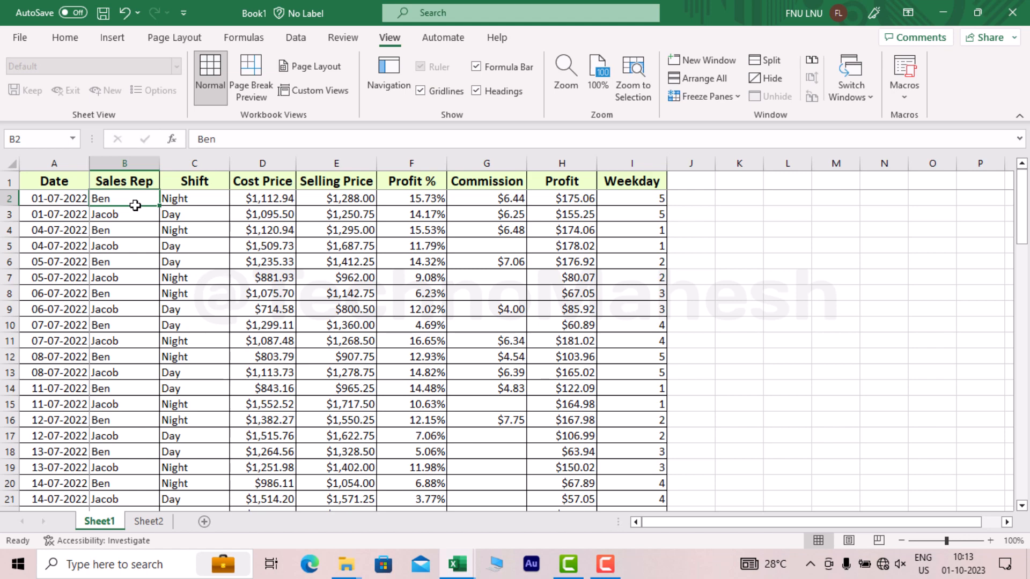
{"action": "left_click", "coordinate": [194, 308]}
{"action": "scroll", "coordinate": [192, 316], "scroll_direction": "down", "scroll_amount": 13}
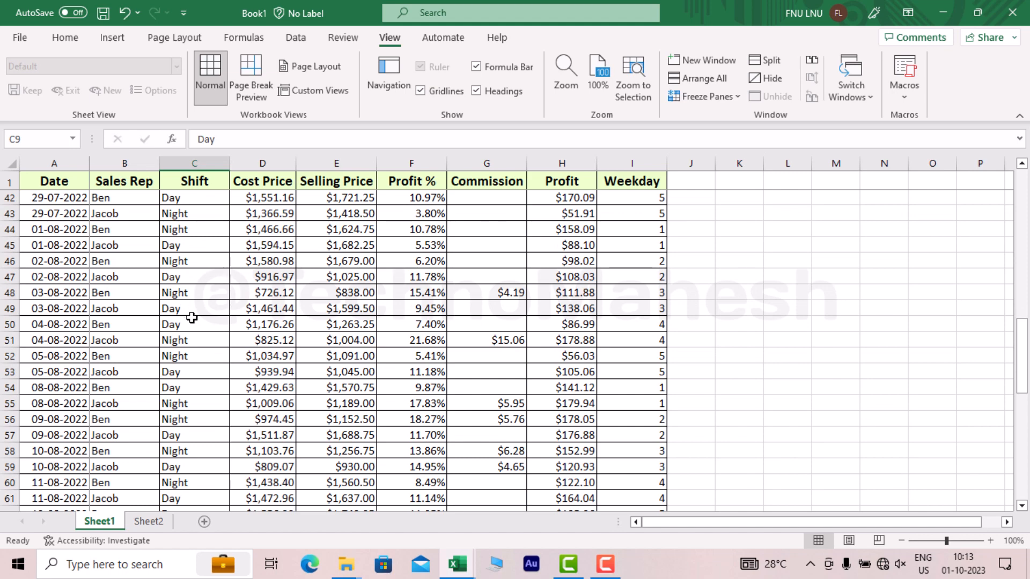
{"action": "left_click", "coordinate": [250, 217]}
{"action": "scroll", "coordinate": [232, 341], "scroll_direction": "down", "scroll_amount": 13}
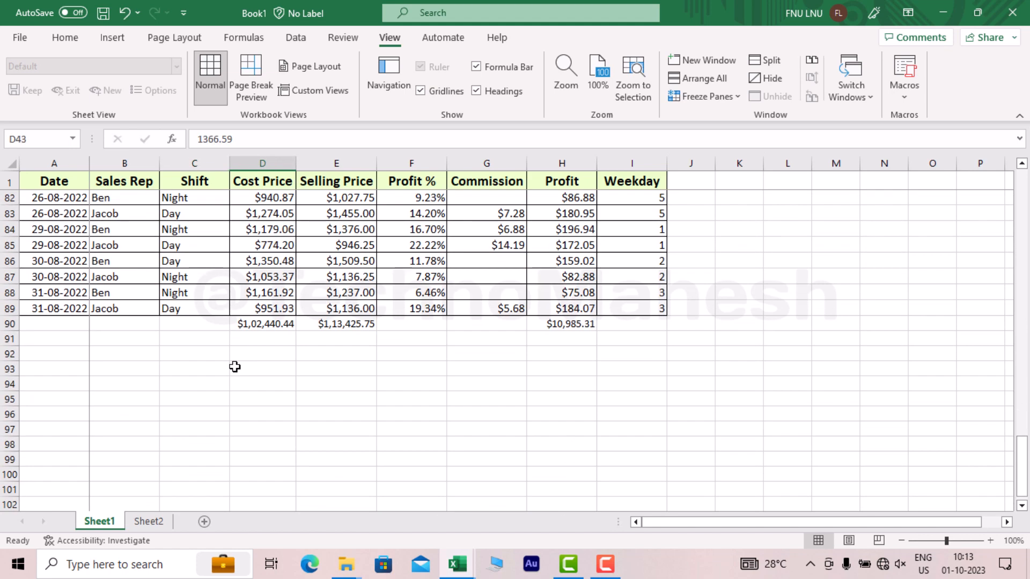
{"action": "left_click_drag", "start_coordinate": [244, 331], "coordinate": [596, 331]}
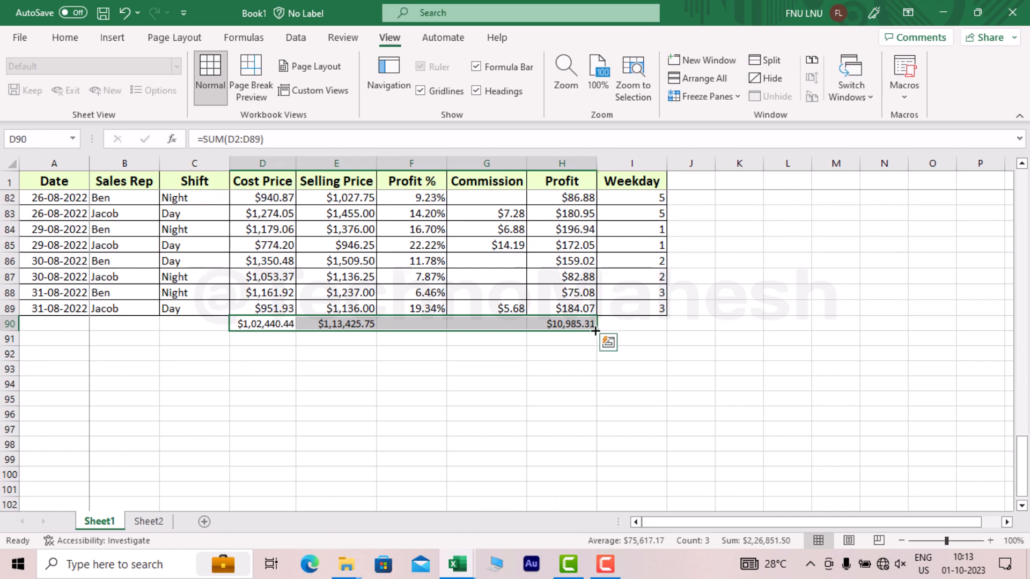
{"action": "left_click", "coordinate": [271, 293]}
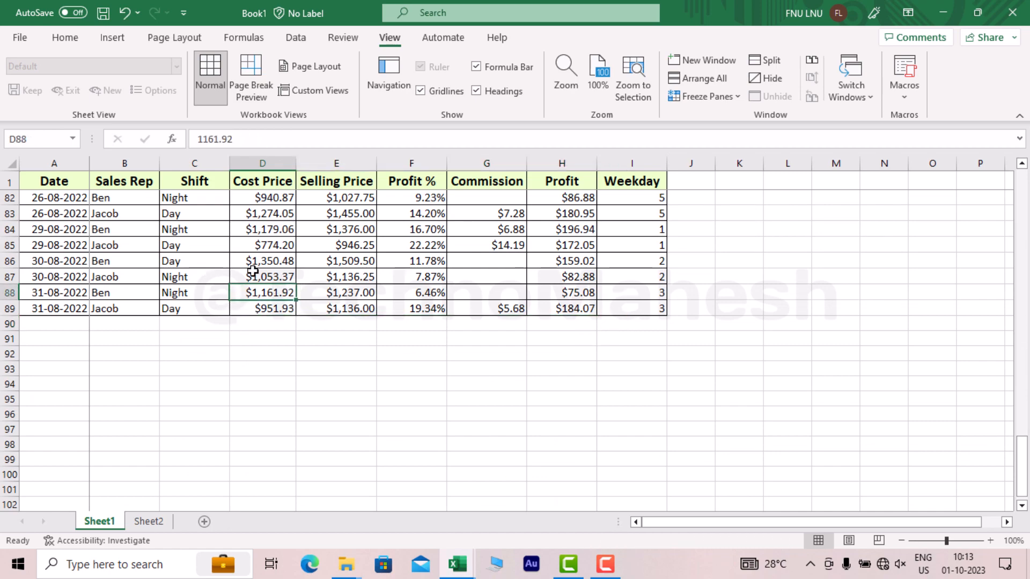
- Check the frozen header row against the Cost Price column while going up and down between the first rows and empty row 90
{"action": "scroll", "coordinate": [274, 307], "scroll_direction": "up", "scroll_amount": 11}
{"action": "scroll", "coordinate": [274, 307], "scroll_direction": "up", "scroll_amount": 11}
{"action": "left_click", "coordinate": [279, 227]}
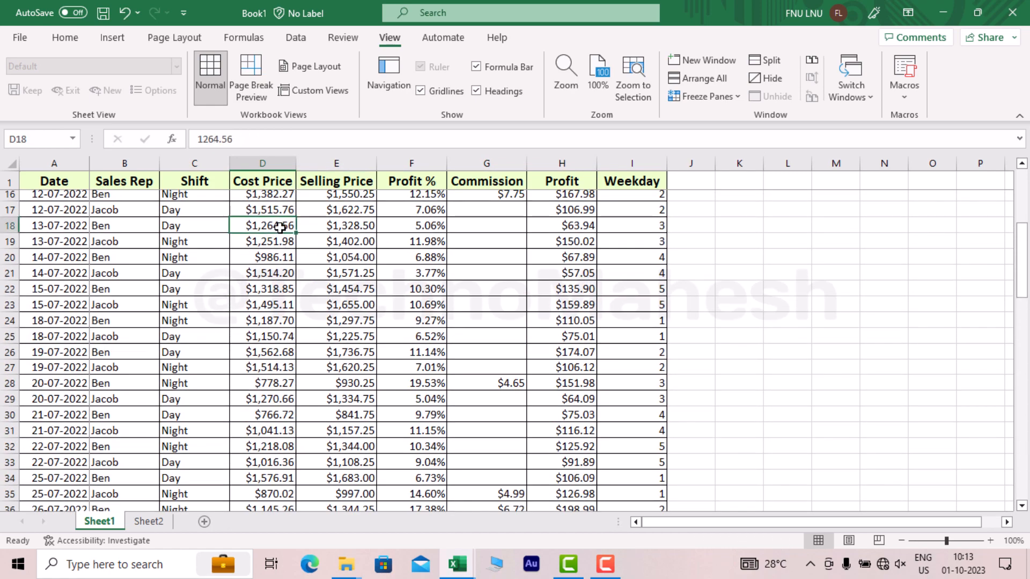
{"action": "left_click", "coordinate": [288, 300]}
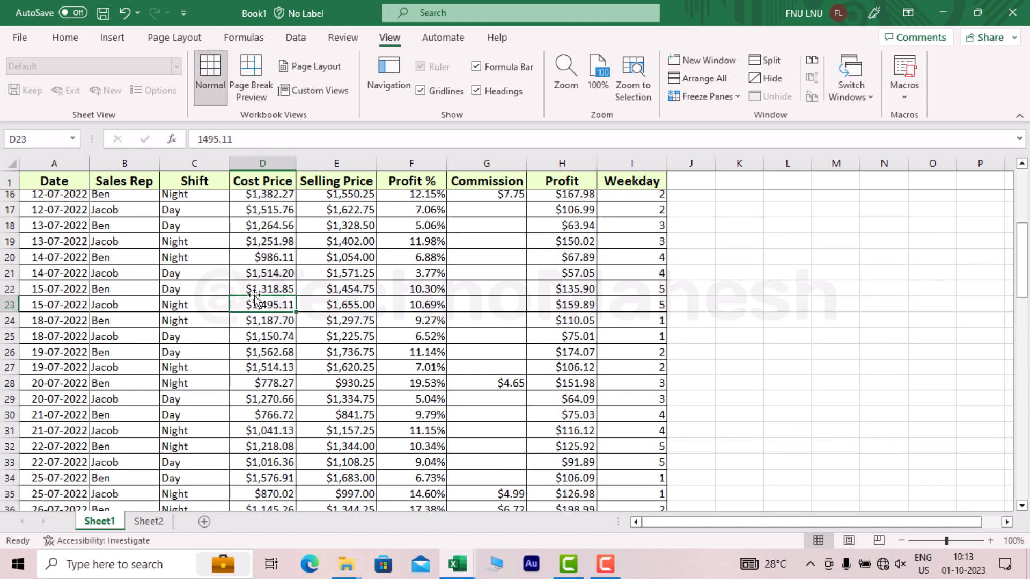
{"action": "left_click", "coordinate": [258, 270]}
{"action": "scroll", "coordinate": [259, 269], "scroll_direction": "down", "scroll_amount": 20}
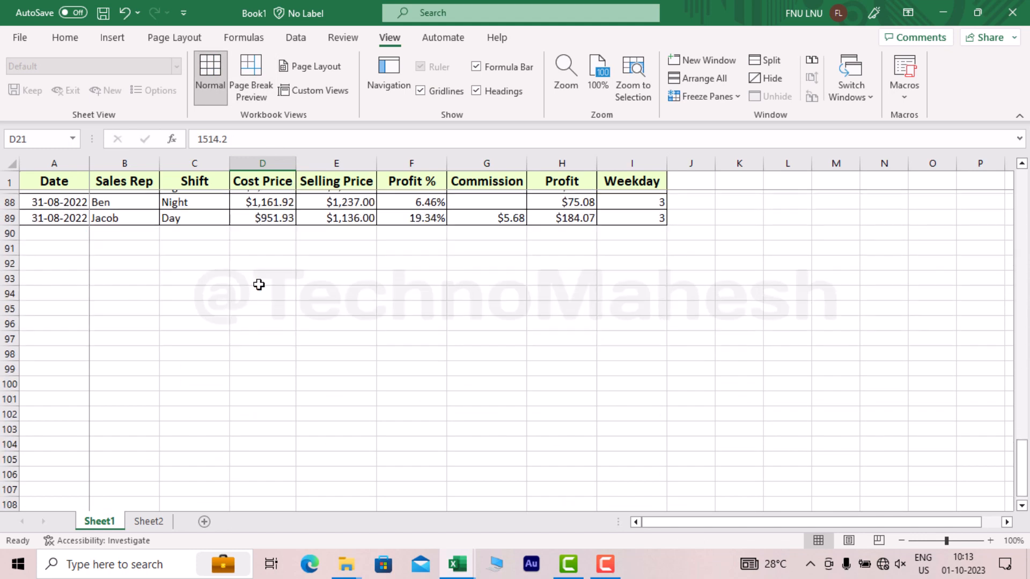
{"action": "left_click", "coordinate": [210, 233]}
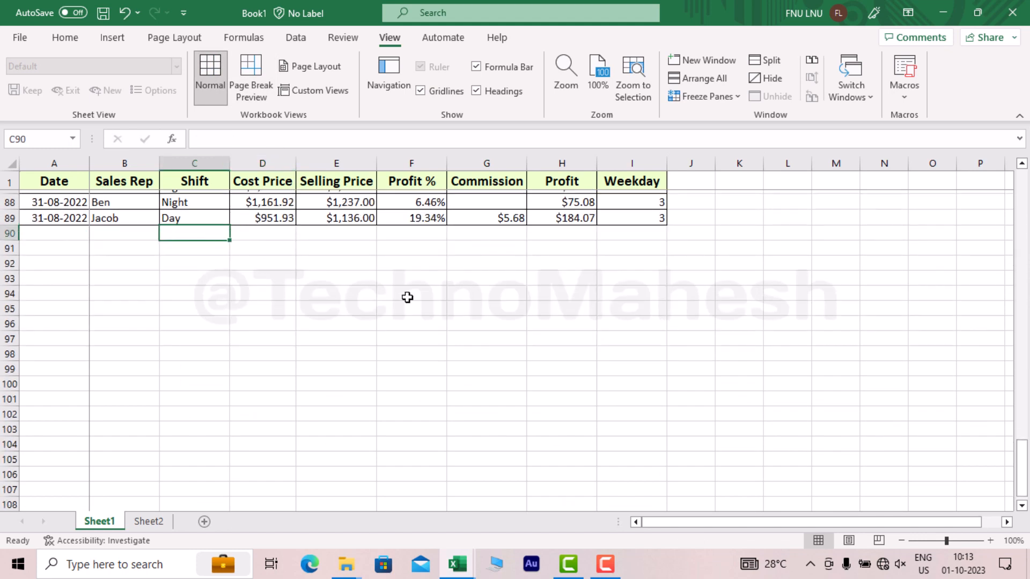
{"action": "key", "text": "Right"}
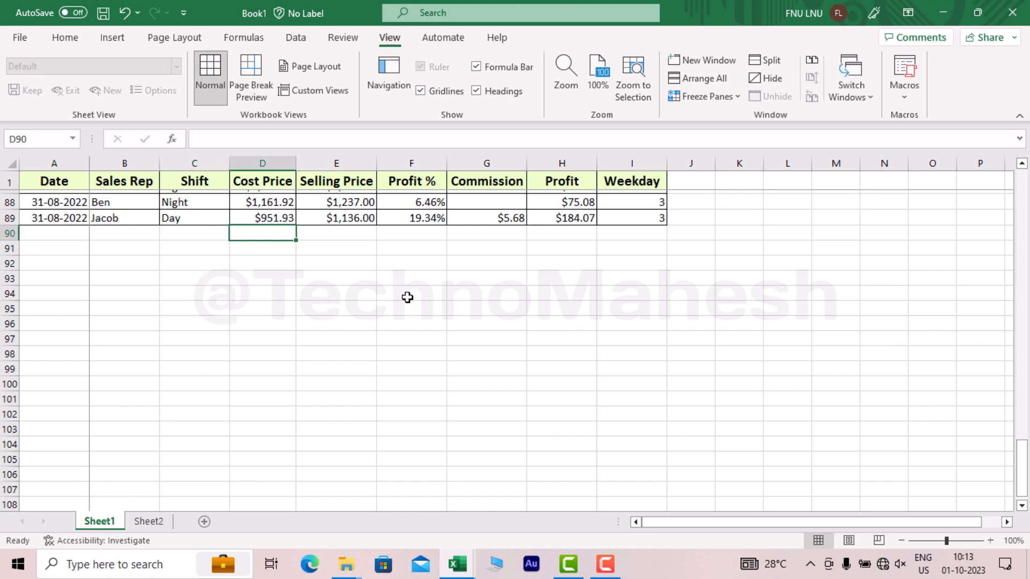
{"action": "scroll", "coordinate": [407, 298], "scroll_direction": "up", "scroll_amount": 20}
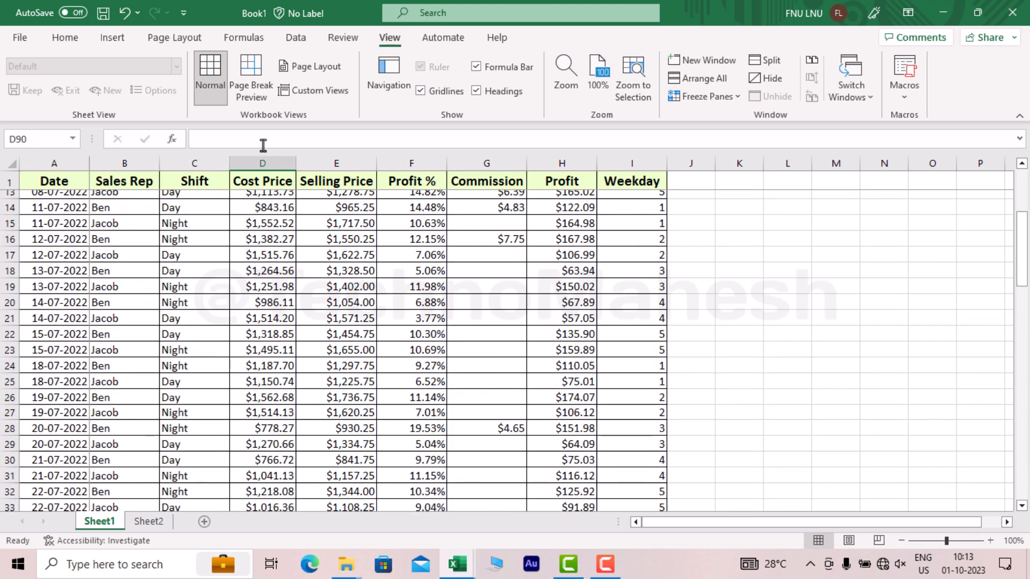
- Select the Cost Price values D2:D89 to review the range beneath the frozen header
{"action": "left_click", "coordinate": [264, 162]}
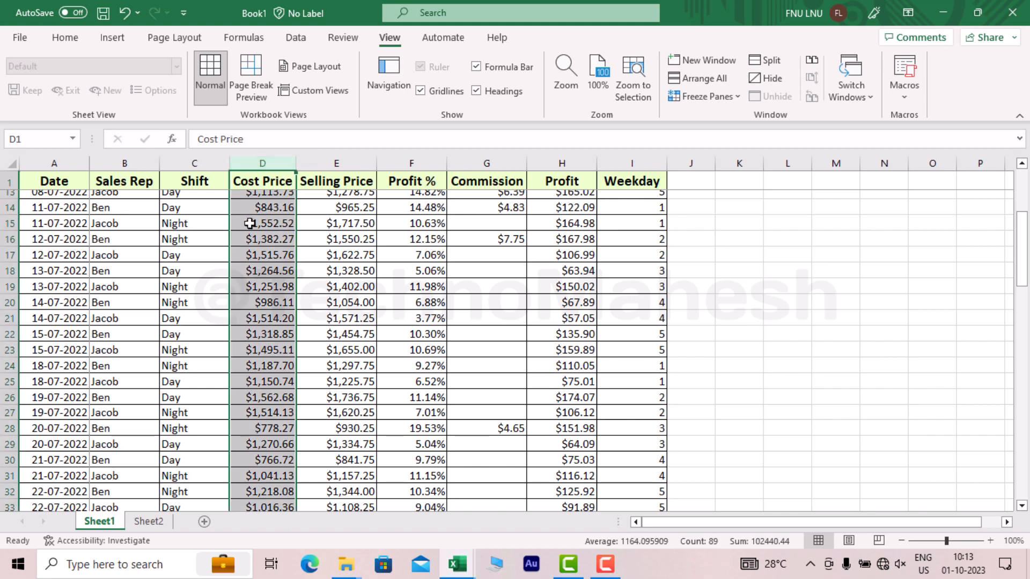
{"action": "scroll", "coordinate": [249, 225], "scroll_direction": "up", "scroll_amount": 4}
{"action": "left_click_drag", "start_coordinate": [253, 197], "coordinate": [263, 485]}
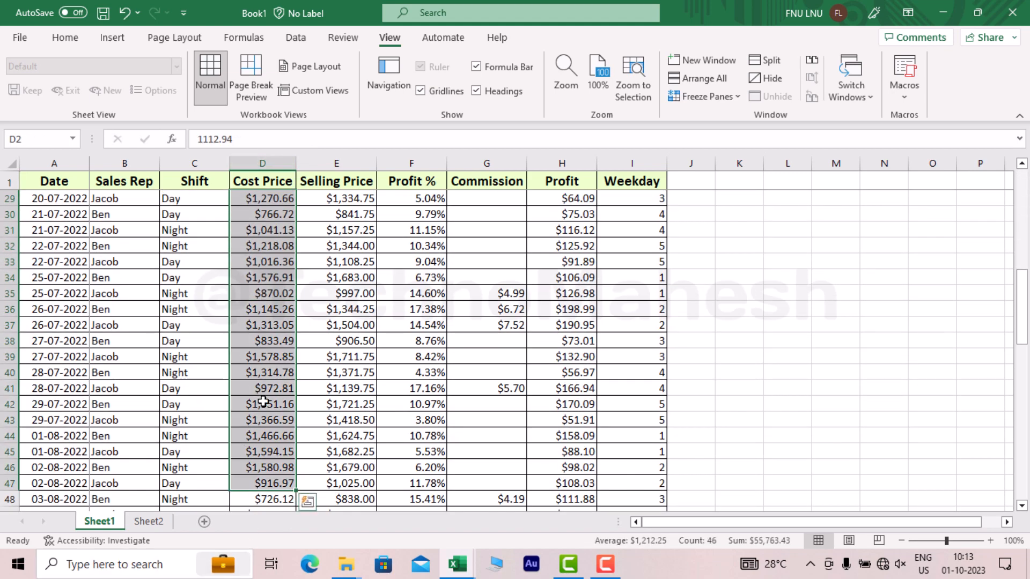
{"action": "scroll", "coordinate": [249, 254], "scroll_direction": "down", "scroll_amount": 7}
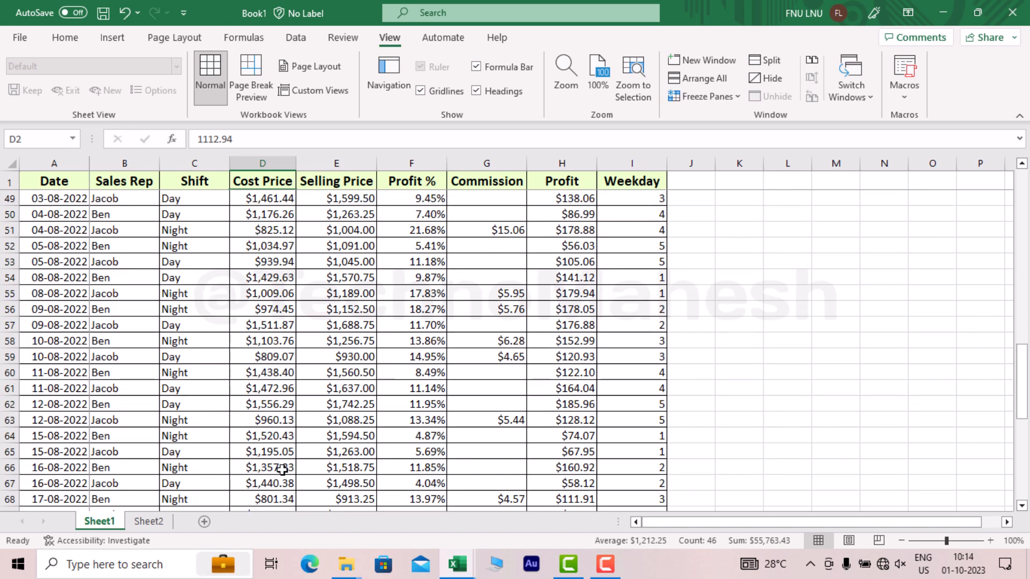
{"action": "key", "text": "ctrl+shift+Down"}
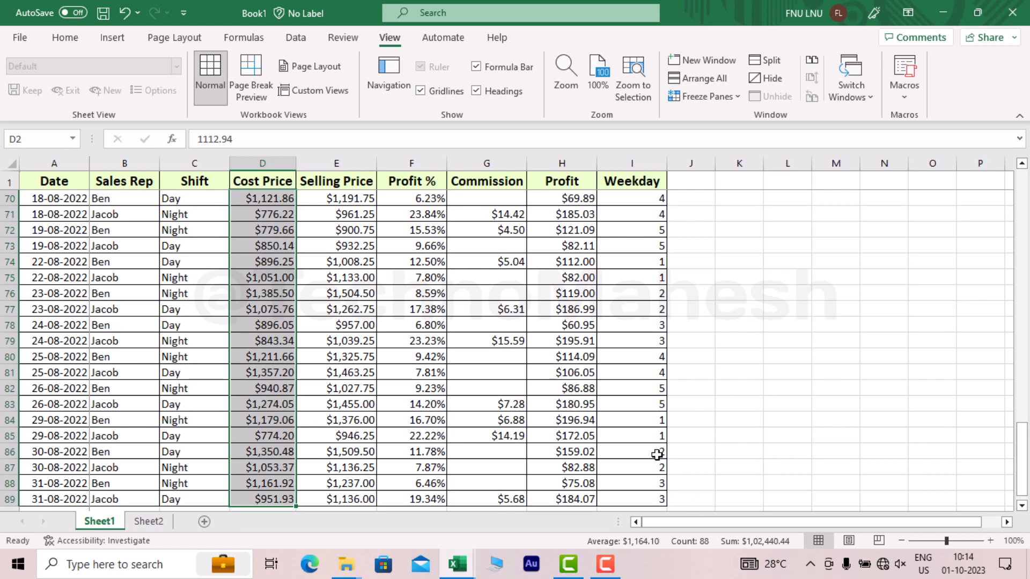
- Enter =AVERAGE(D2:D89) in cell D90 below the Cost Price column and inspect the formula's range
{"action": "scroll", "coordinate": [338, 390], "scroll_direction": "down", "scroll_amount": 9}
{"action": "left_click", "coordinate": [268, 197]}
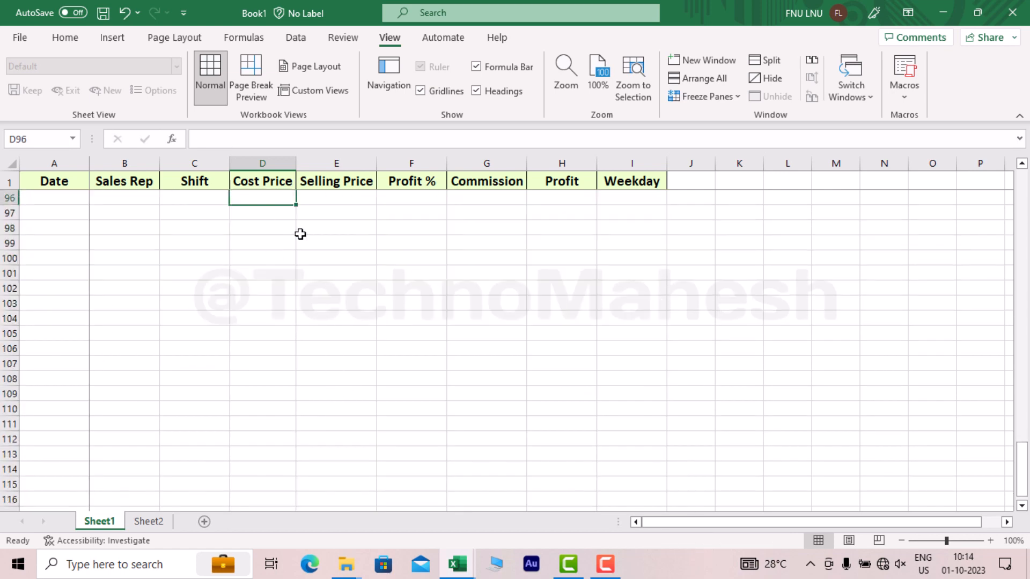
{"action": "scroll", "coordinate": [301, 234], "scroll_direction": "up", "scroll_amount": 4}
{"action": "left_click", "coordinate": [280, 292]}
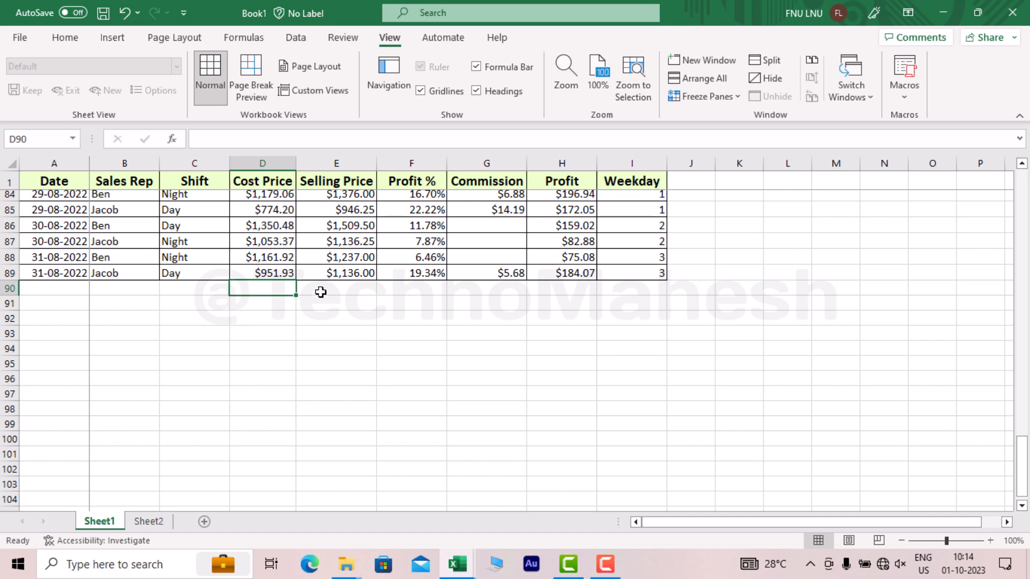
{"action": "type", "text": "="}
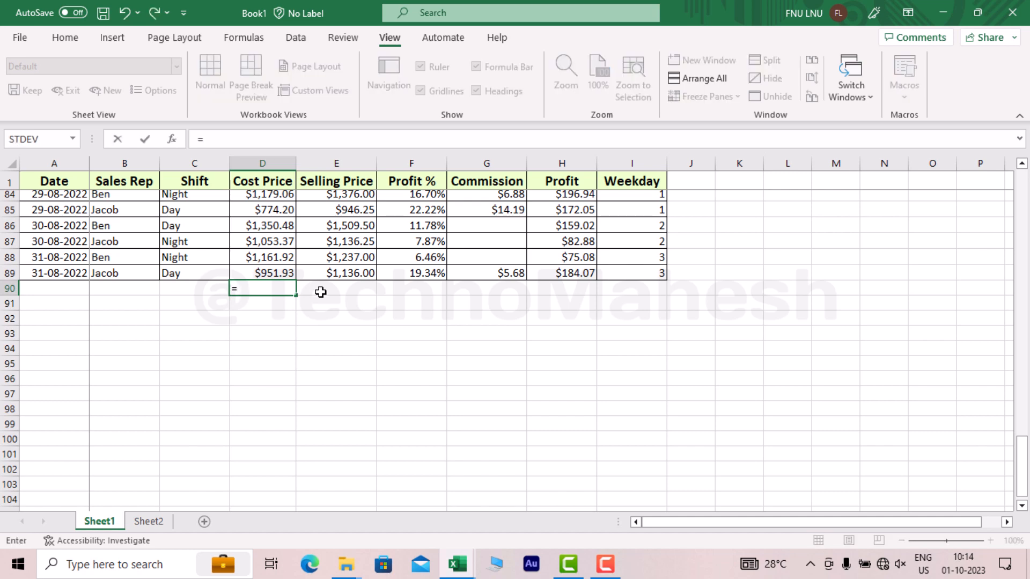
{"action": "type", "text": "average("}
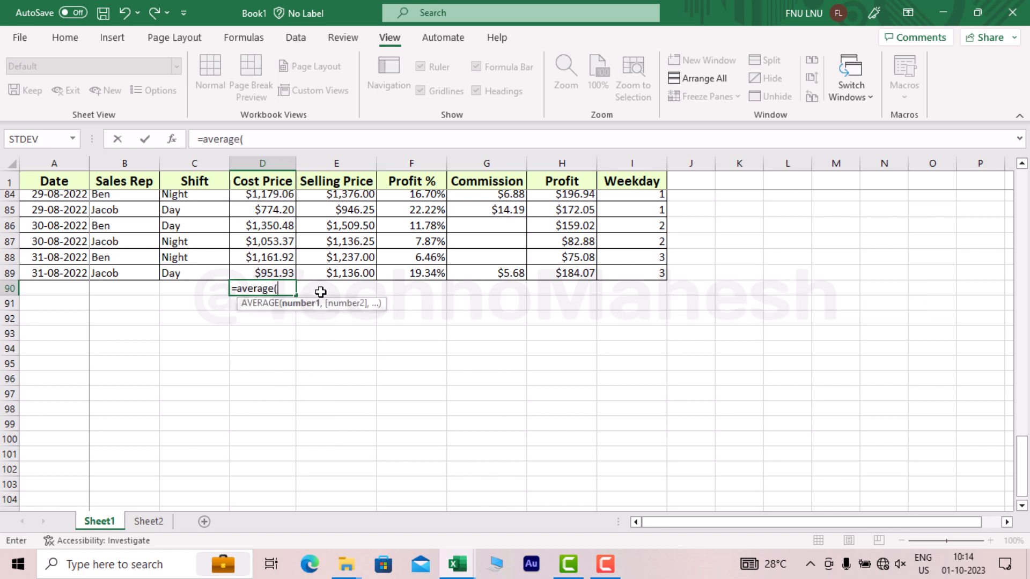
{"action": "left_click", "coordinate": [270, 270]}
{"action": "key", "text": "shift+Up"}
{"action": "key", "text": "shift+Up"}
{"action": "key", "text": "shift+Up"}
{"action": "key", "text": "shift+Up"}
{"action": "key", "text": "shift+Up"}
{"action": "key", "text": "shift+Up"}
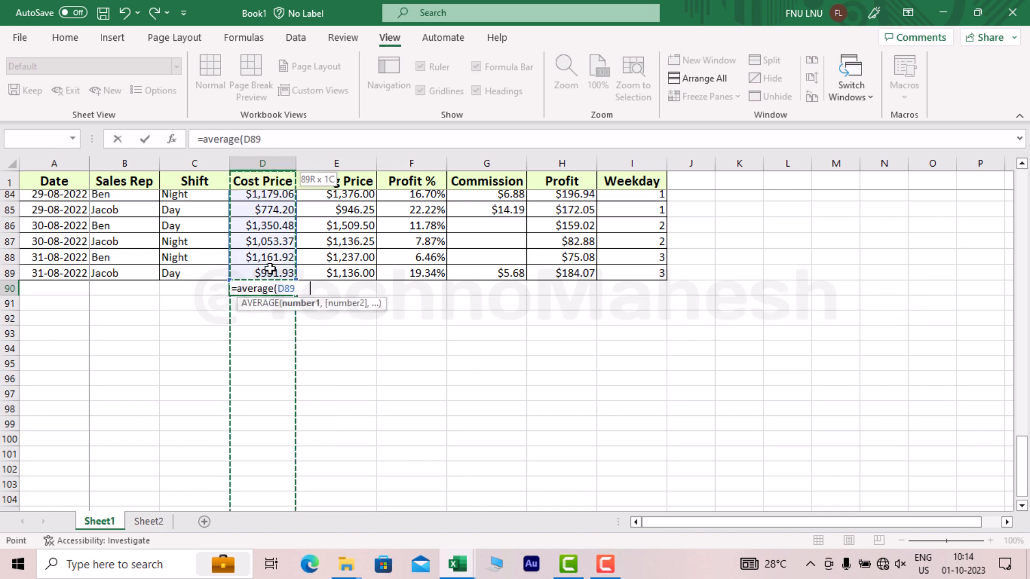
{"action": "key", "text": "ctrl+shift+Up"}
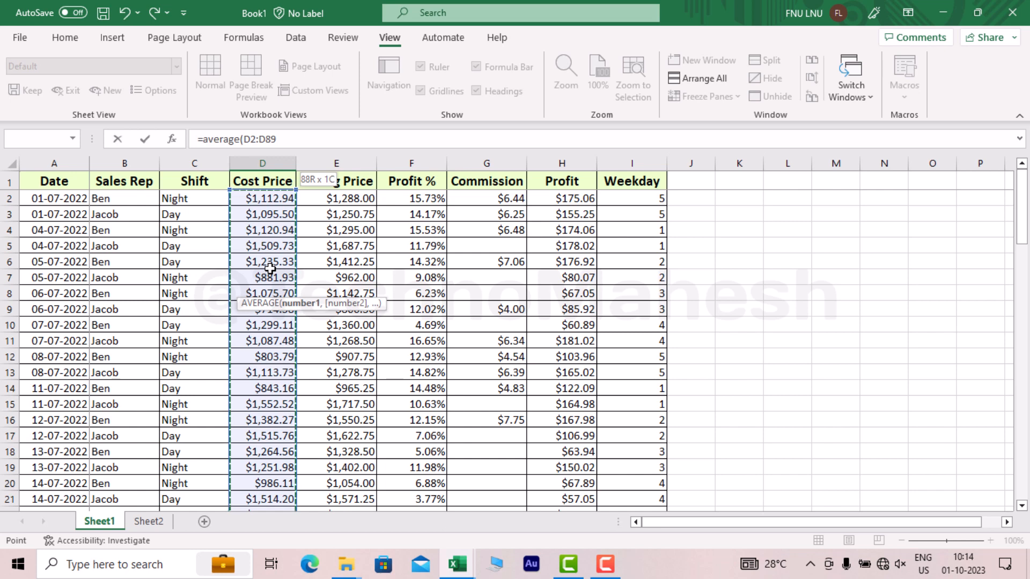
{"action": "type", "text": "("}
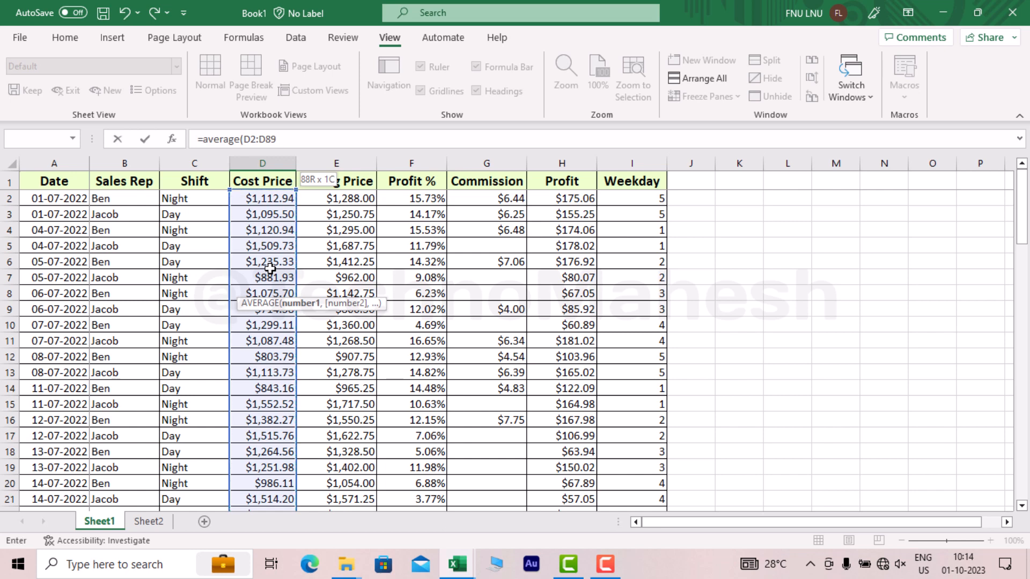
{"action": "key", "text": "Return"}
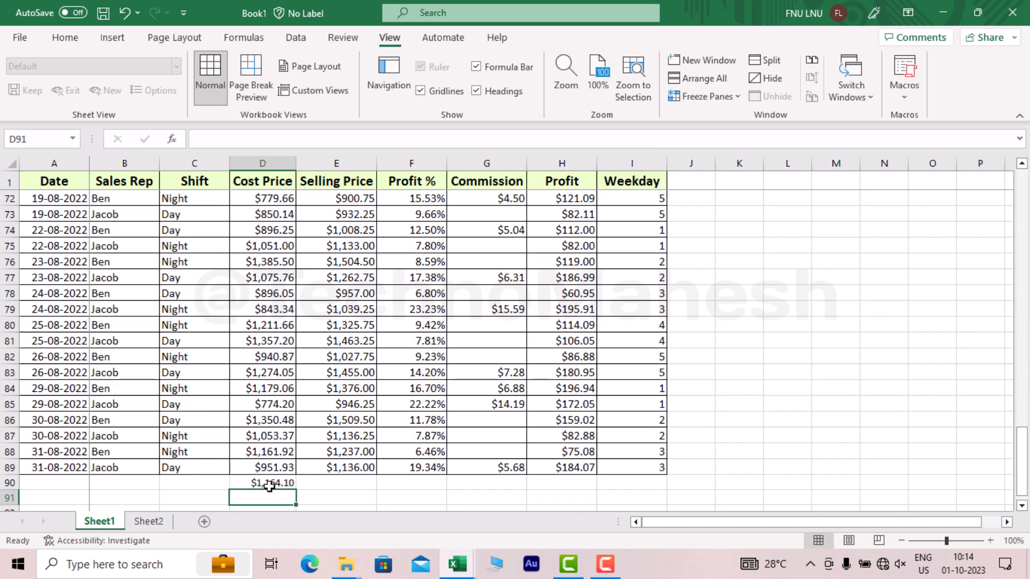
{"action": "left_click", "coordinate": [270, 487]}
{"action": "key", "text": "F2"}
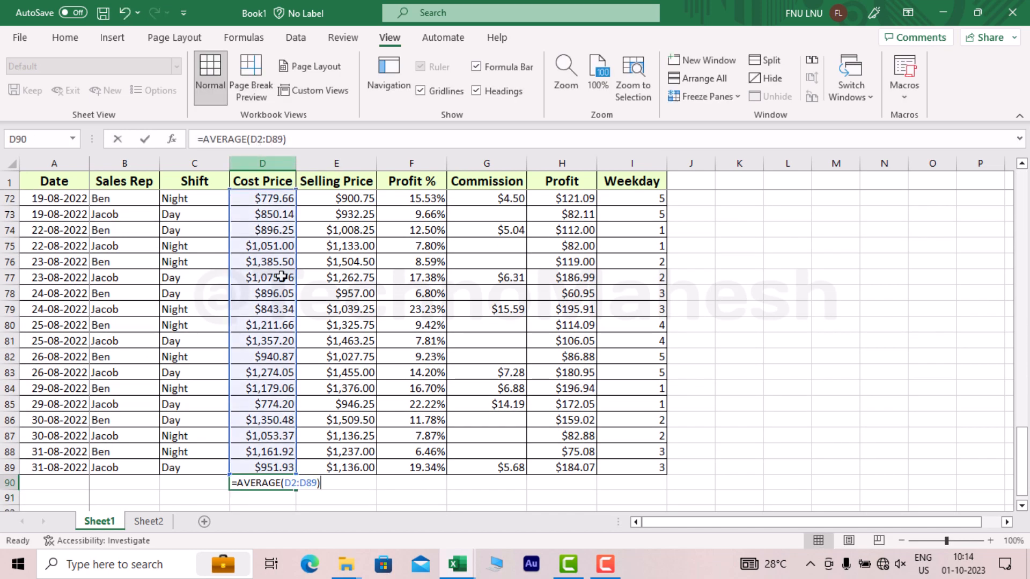
{"action": "key", "text": "Escape"}
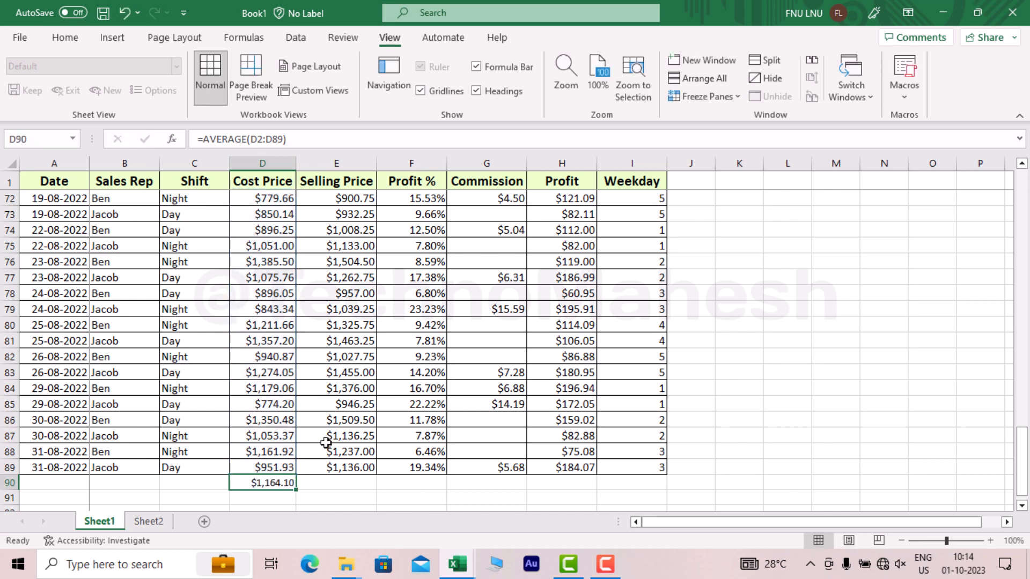
- Review the Selling Price column under its frozen heading from row 90 up to the first records and back down
{"action": "left_click", "coordinate": [341, 483]}
{"action": "left_click", "coordinate": [336, 181]}
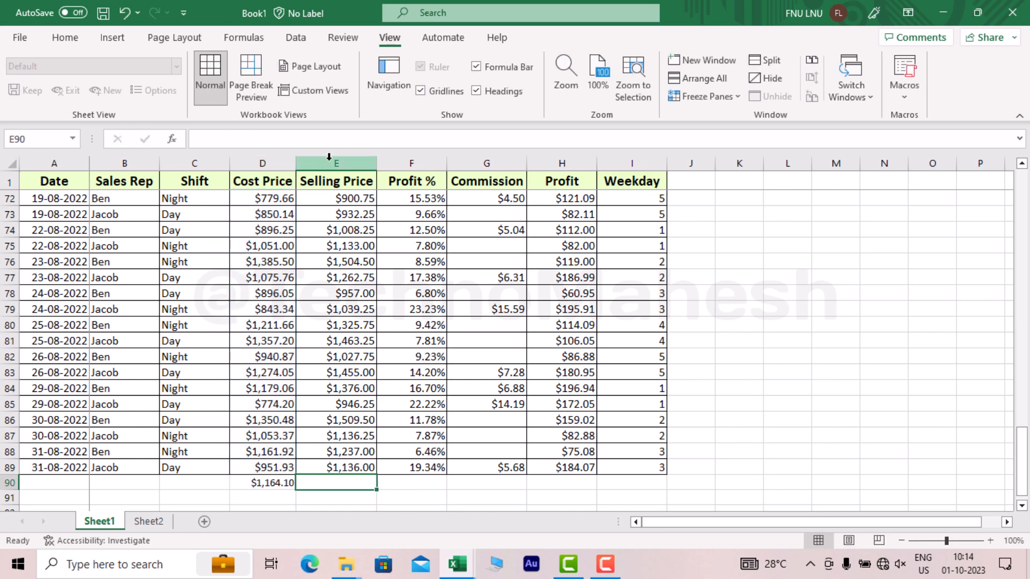
{"action": "key", "text": "ctrl+space"}
{"action": "left_click", "coordinate": [345, 487]}
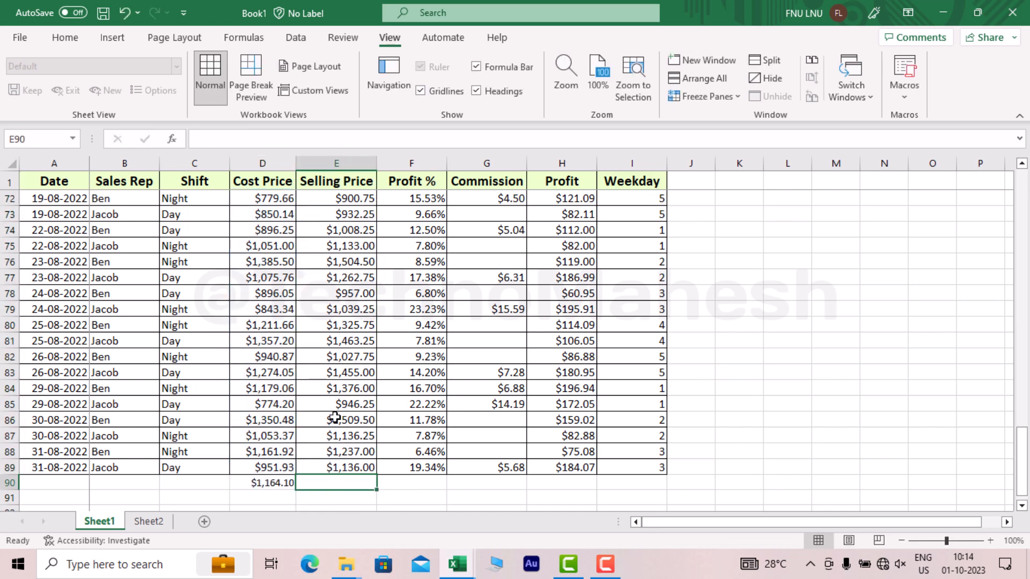
{"action": "scroll", "coordinate": [330, 268], "scroll_direction": "up", "scroll_amount": 20}
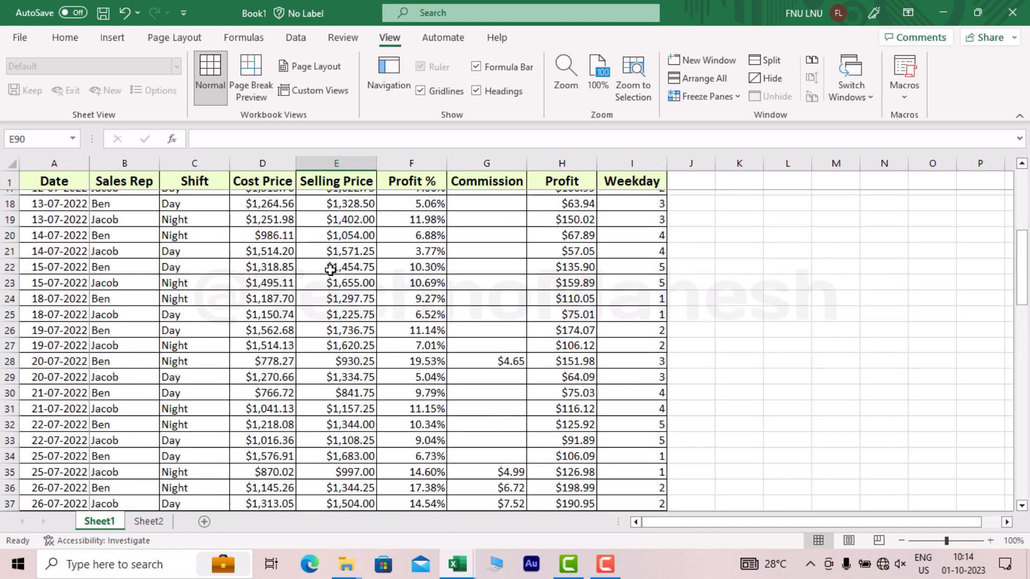
{"action": "left_click", "coordinate": [330, 270]}
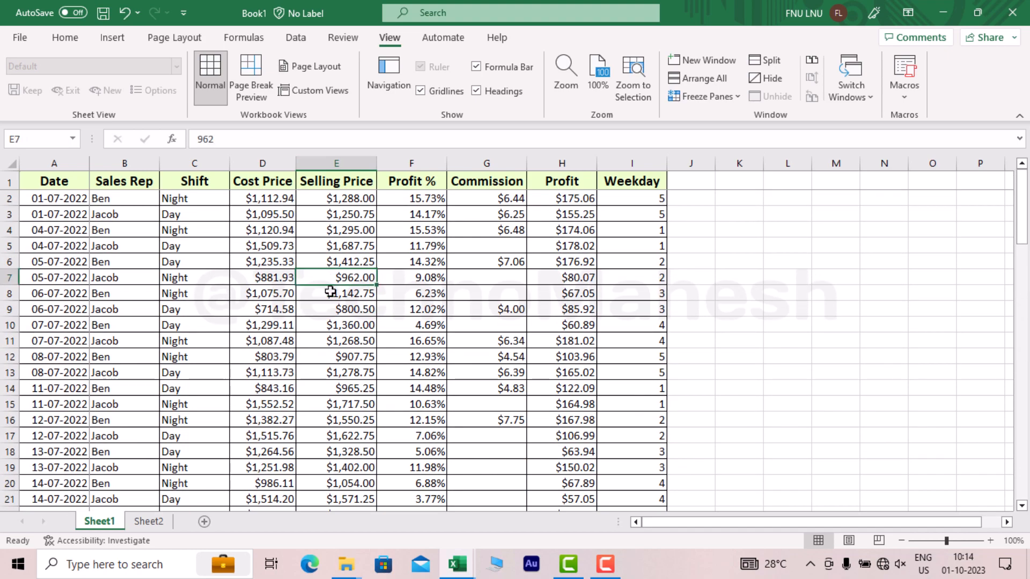
{"action": "scroll", "coordinate": [331, 291], "scroll_direction": "down", "scroll_amount": 20}
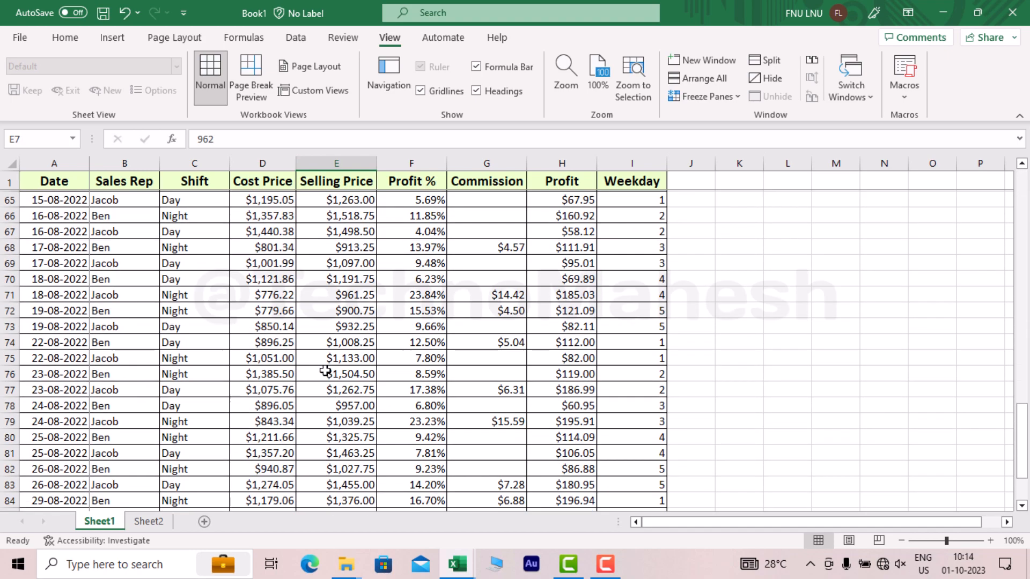
{"action": "scroll", "coordinate": [325, 371], "scroll_direction": "down", "scroll_amount": 6}
- Enter =MIN(E2:E89) in cell E90 below the Selling Price column and check the formula's range
{"action": "left_click", "coordinate": [343, 324]}
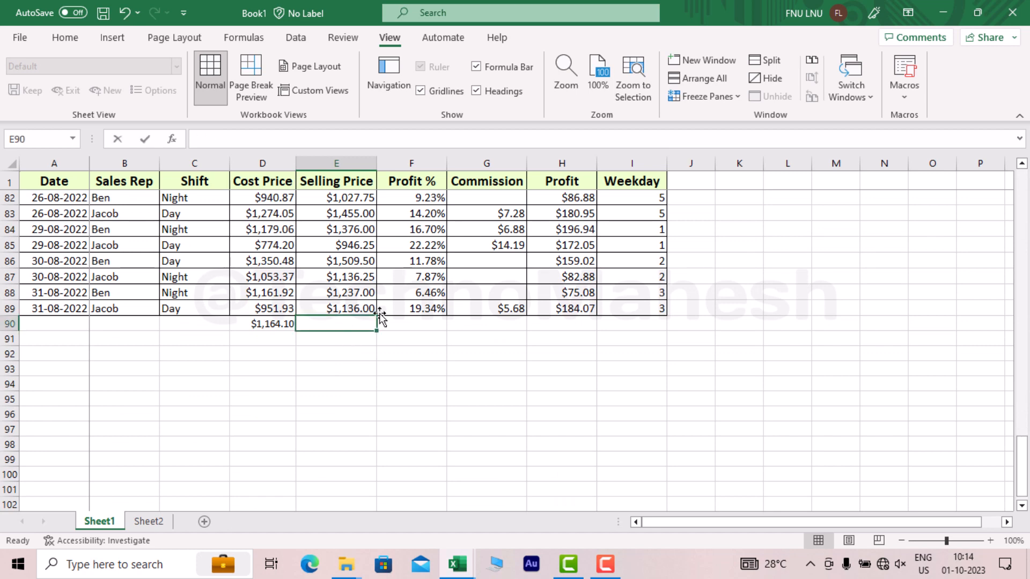
{"action": "type", "text": "=min("}
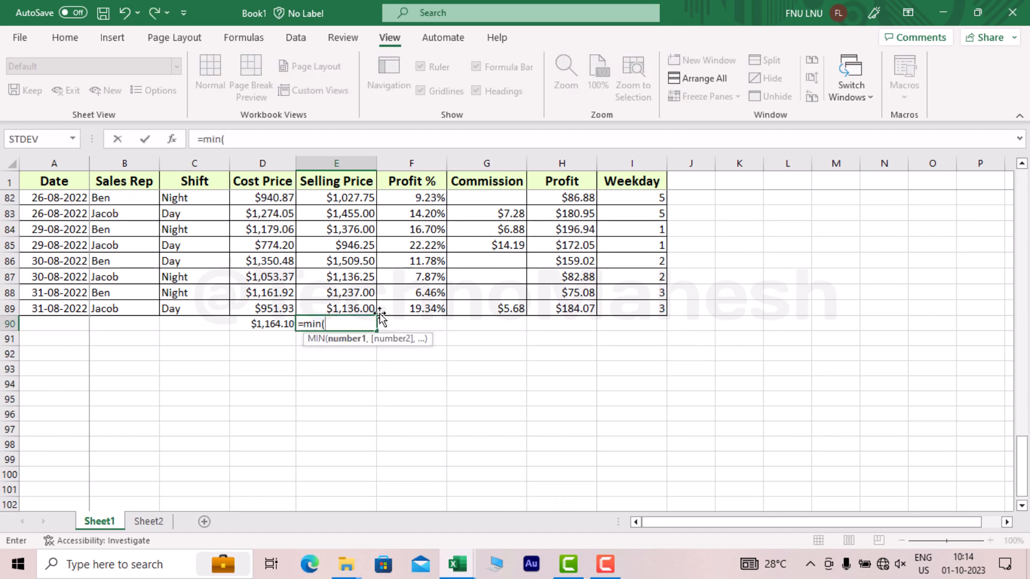
{"action": "left_click", "coordinate": [380, 312]}
{"action": "key", "text": "ctrl+shift+Up"}
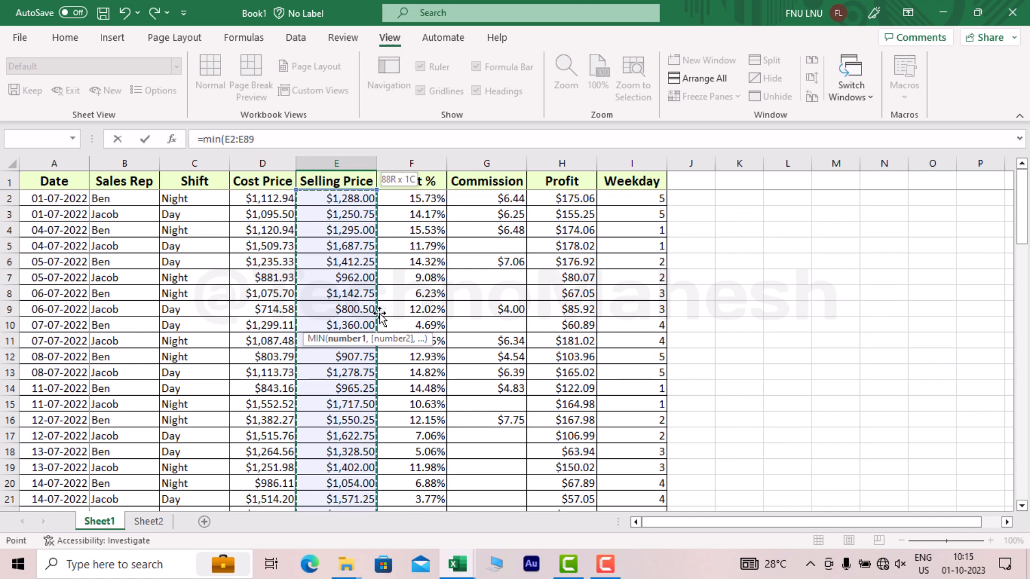
{"action": "type", "text": ")"}
{"action": "key", "text": "Return"}
{"action": "key", "text": "Up"}
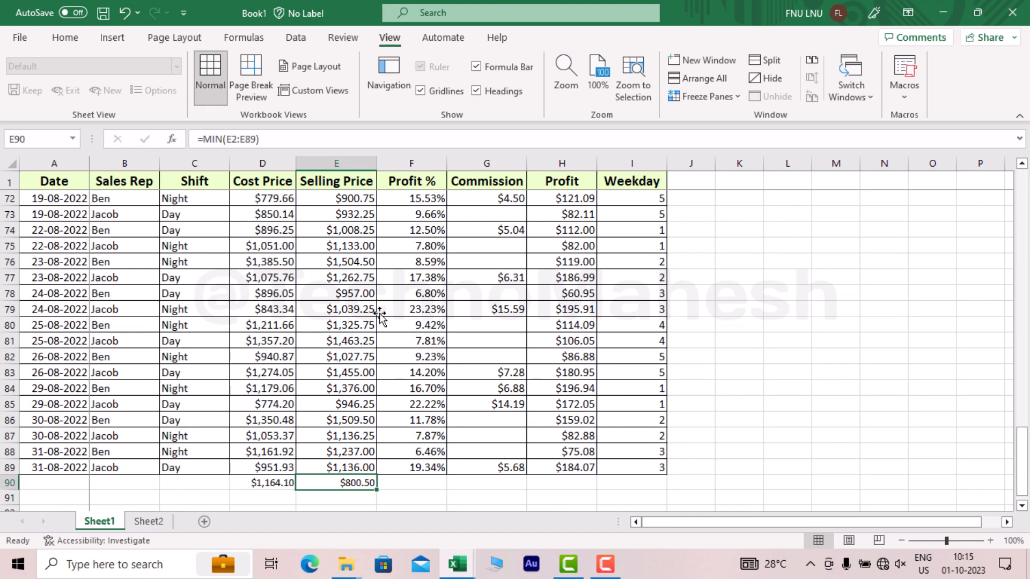
{"action": "key", "text": "F2"}
{"action": "key", "text": "Escape"}
{"action": "left_click", "coordinate": [370, 339]}
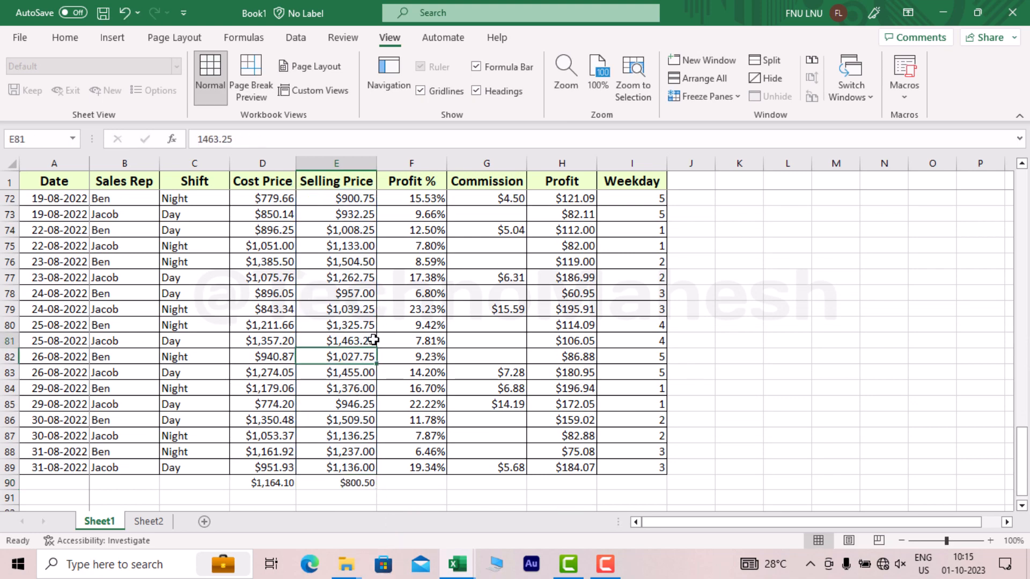
- Locate the minimum Selling Price in cell E9 under the frozen heading and compare it with the MIN formula in E90
{"action": "scroll", "coordinate": [372, 336], "scroll_direction": "up", "scroll_amount": 20}
{"action": "scroll", "coordinate": [372, 336], "scroll_direction": "up", "scroll_amount": 4}
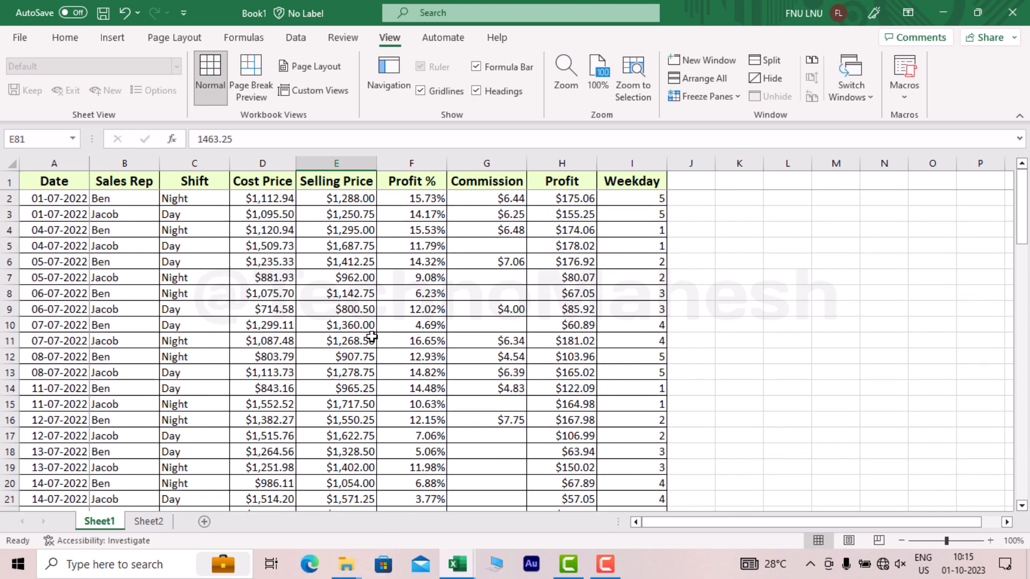
{"action": "left_click_drag", "start_coordinate": [362, 214], "coordinate": [386, 390]}
{"action": "left_click", "coordinate": [351, 309]}
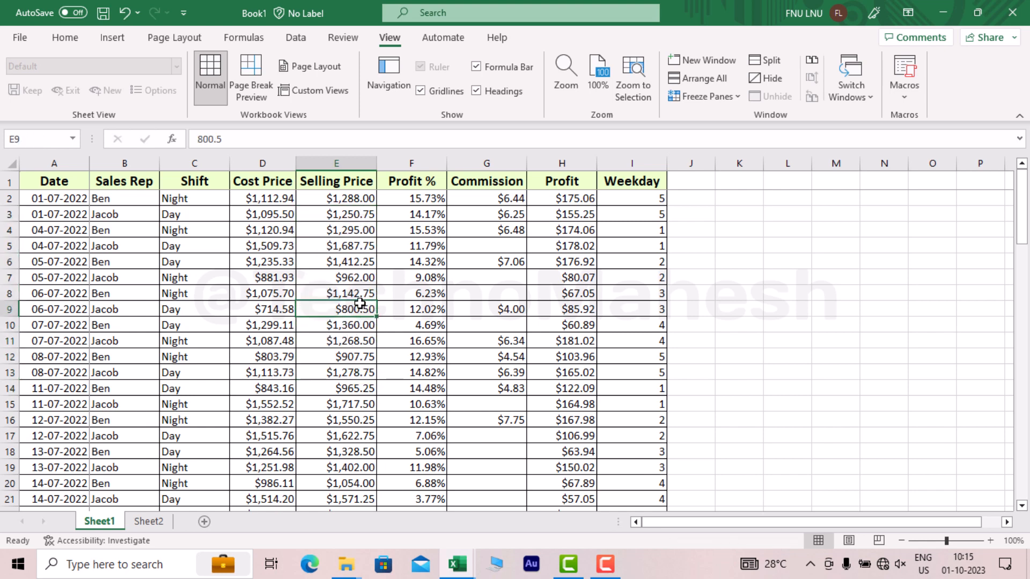
{"action": "scroll", "coordinate": [365, 326], "scroll_direction": "down", "scroll_amount": 20}
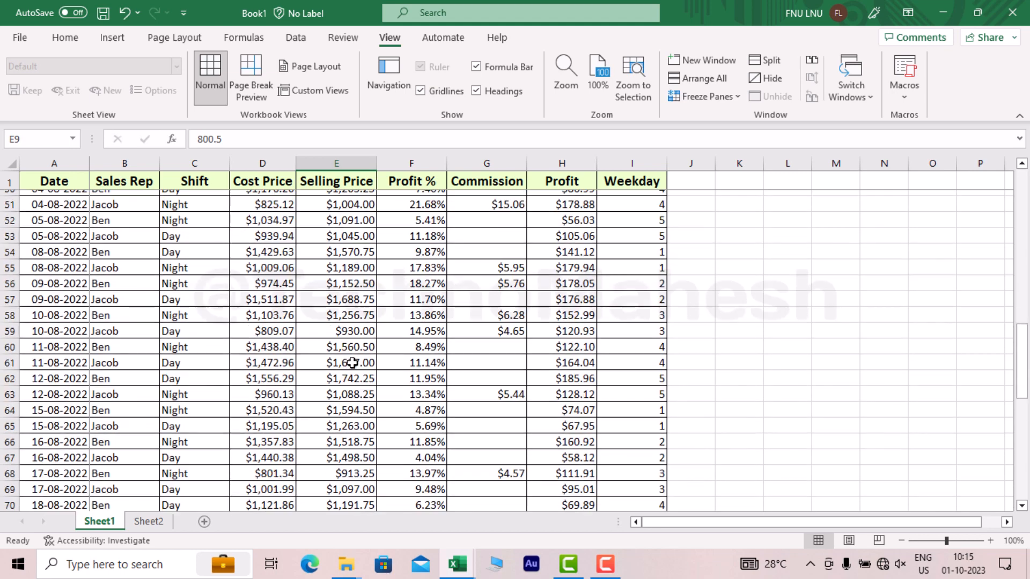
{"action": "scroll", "coordinate": [333, 334], "scroll_direction": "up", "scroll_amount": 3}
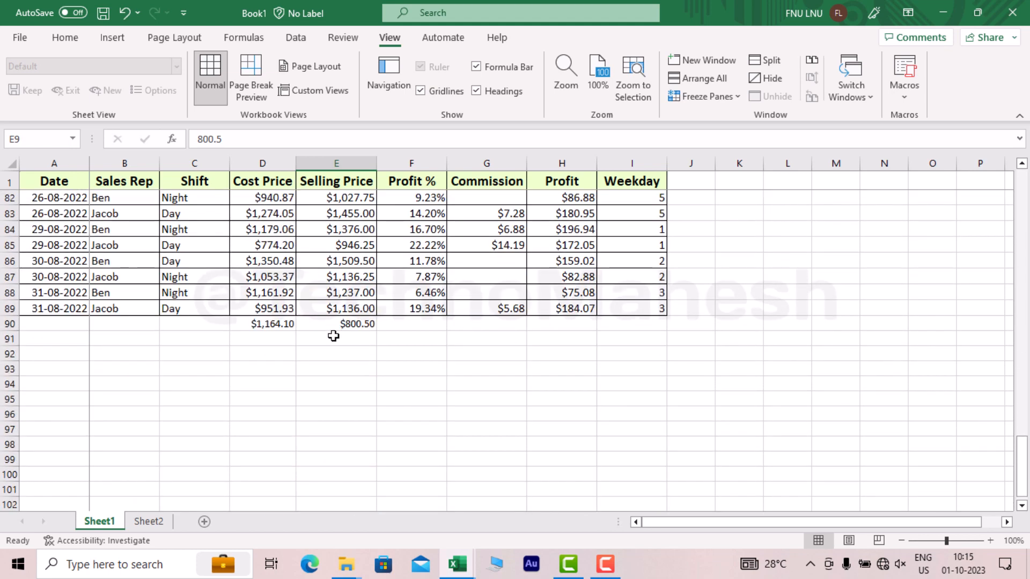
{"action": "left_click", "coordinate": [333, 321]}
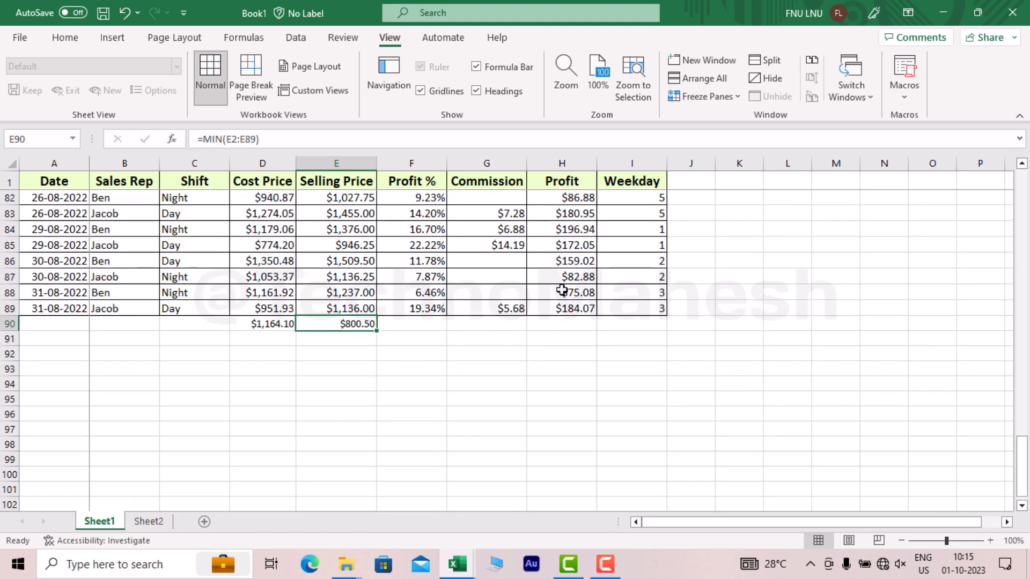
- Enter =MAX(H2:H89) in cell H90 below the Profit column and check the formula's range
{"action": "left_click", "coordinate": [561, 163]}
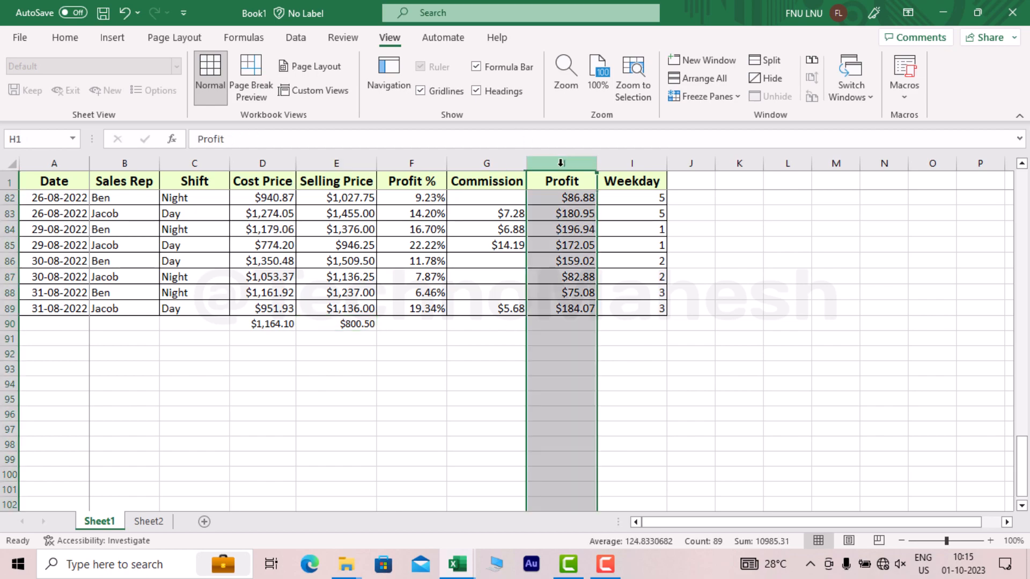
{"action": "scroll", "coordinate": [551, 431], "scroll_direction": "up", "scroll_amount": 20}
{"action": "scroll", "coordinate": [551, 431], "scroll_direction": "down", "scroll_amount": 20}
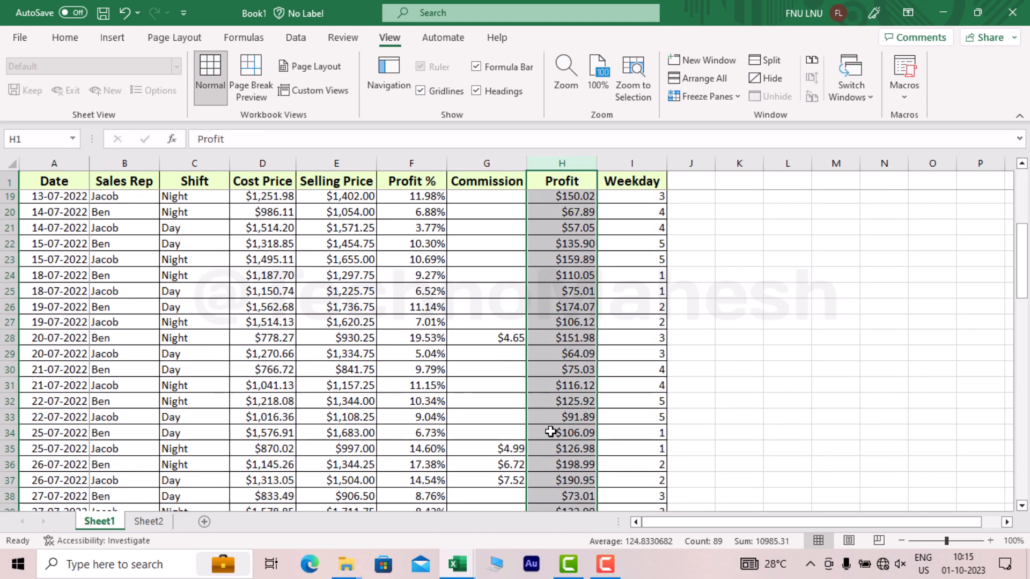
{"action": "scroll", "coordinate": [574, 327], "scroll_direction": "up", "scroll_amount": 4}
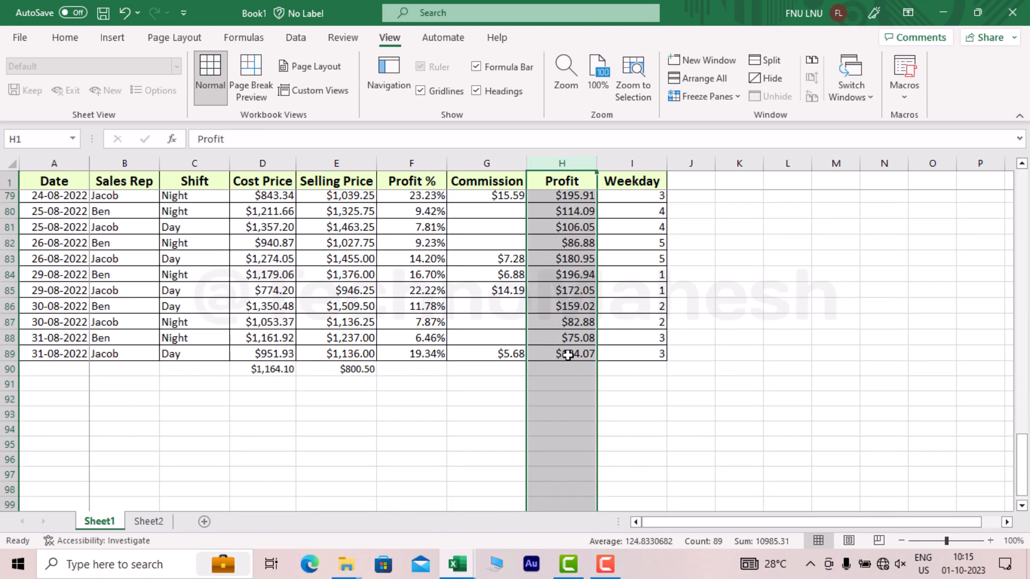
{"action": "left_click", "coordinate": [567, 369]}
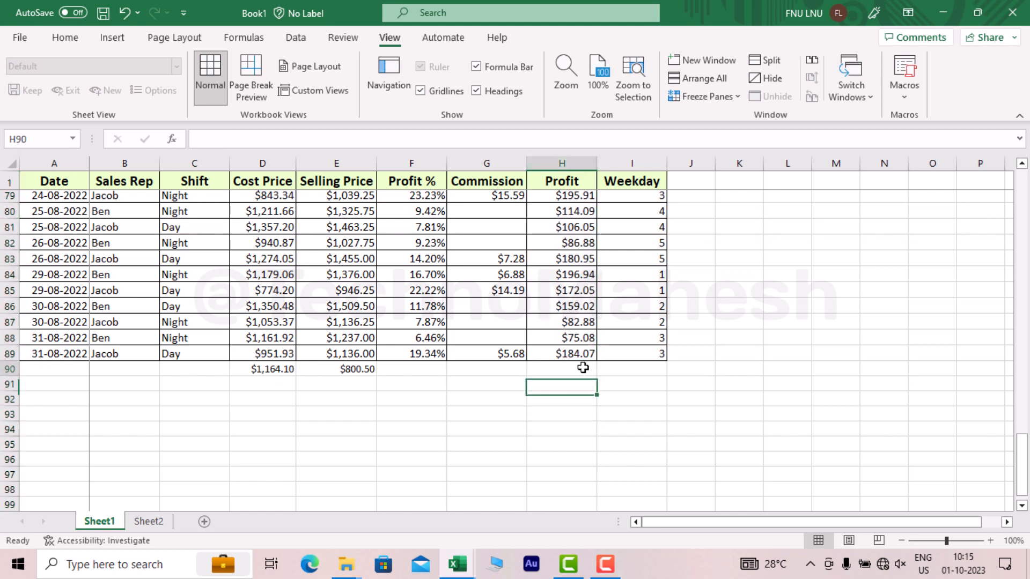
{"action": "type", "text": "=MAX"}
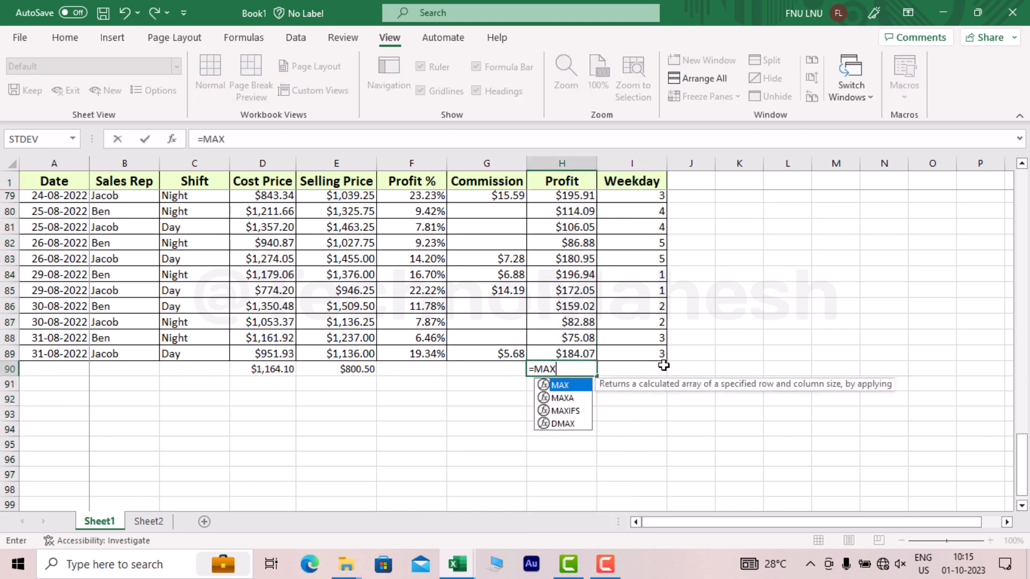
{"action": "type", "text": "("}
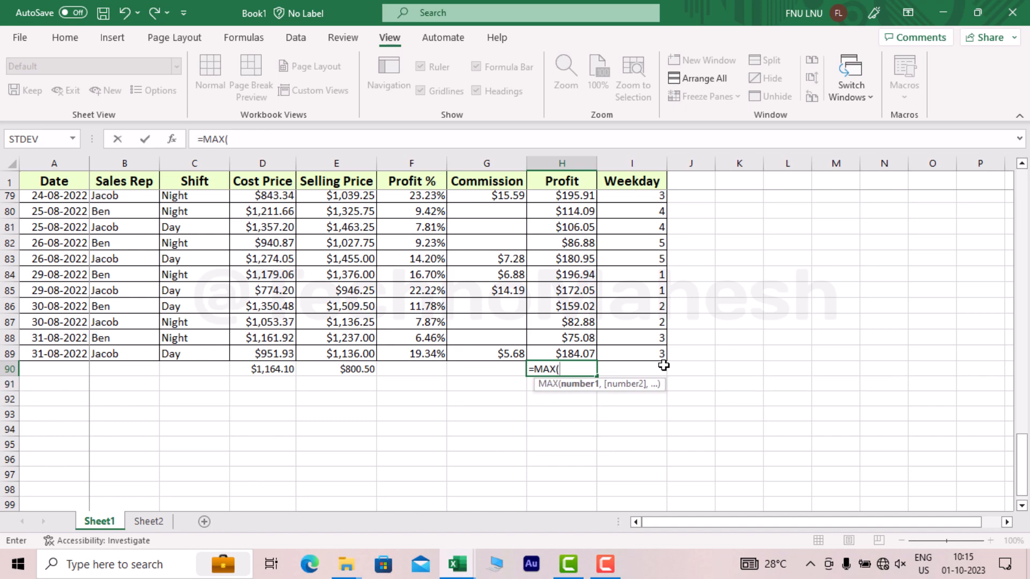
{"action": "key", "text": "Up"}
{"action": "key", "text": "ctrl+shift+Up"}
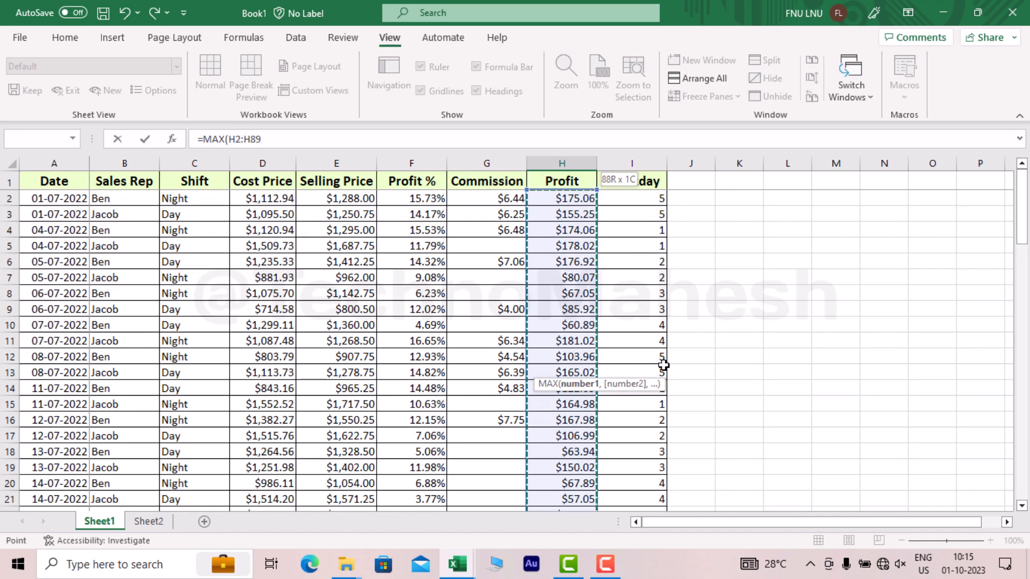
{"action": "key", "text": "Return"}
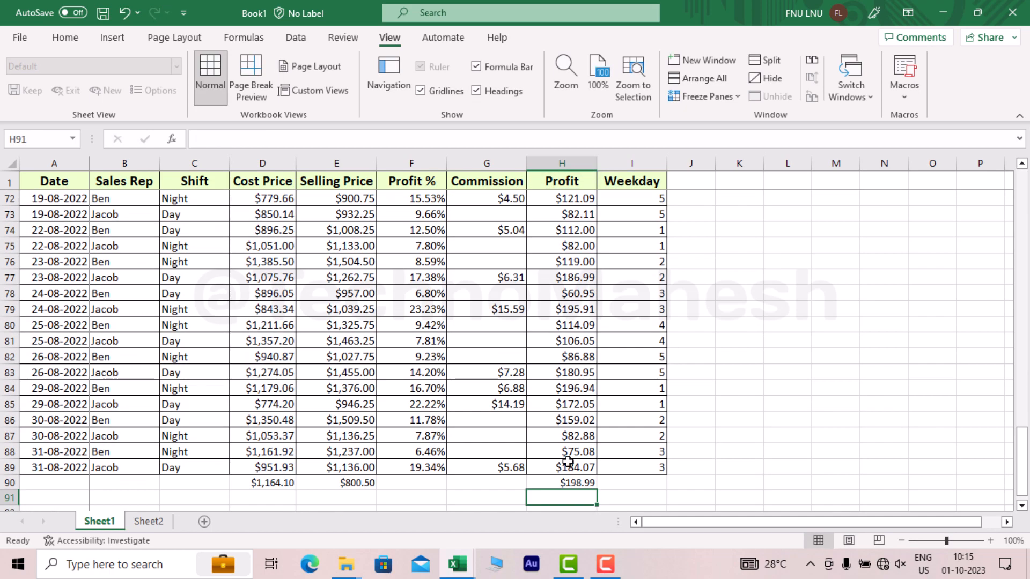
{"action": "left_click", "coordinate": [568, 483]}
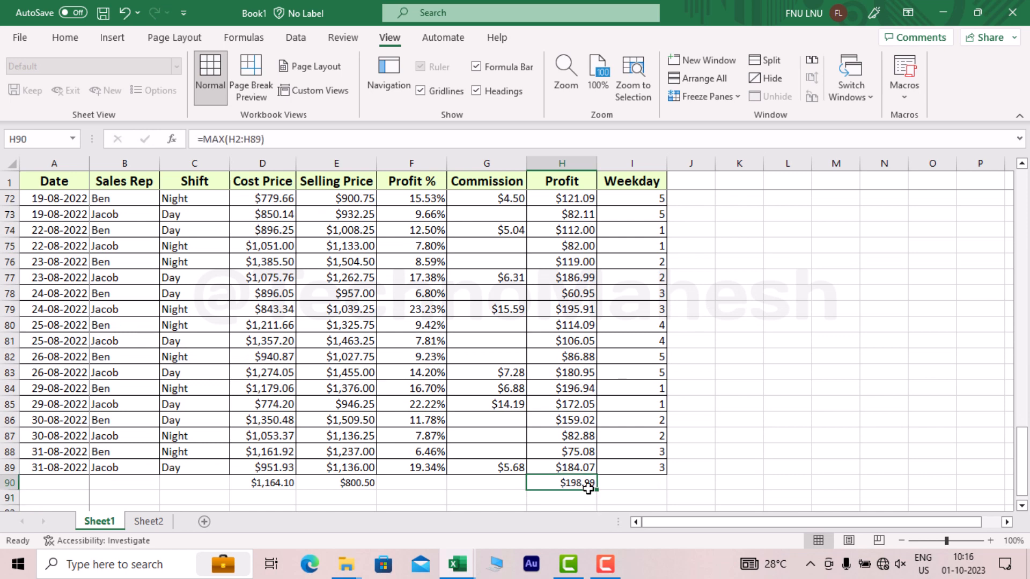
{"action": "double_click", "coordinate": [588, 485]}
{"action": "key", "text": "Escape"}
- Review the Profit values under their frozen heading from the first records down to the summary in row 90
{"action": "scroll", "coordinate": [565, 298], "scroll_direction": "up", "scroll_amount": 20}
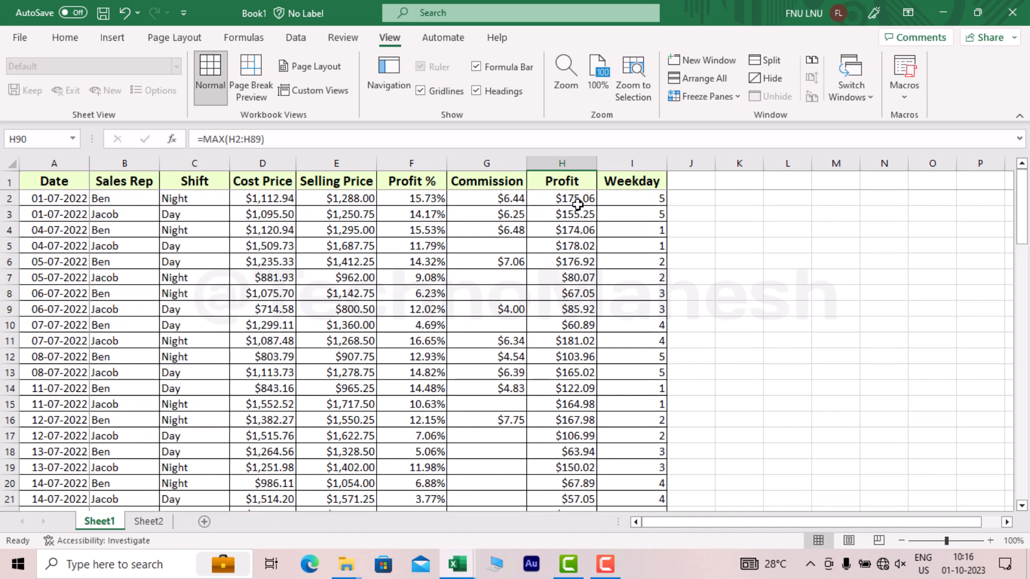
{"action": "left_click_drag", "start_coordinate": [578, 204], "coordinate": [582, 435]}
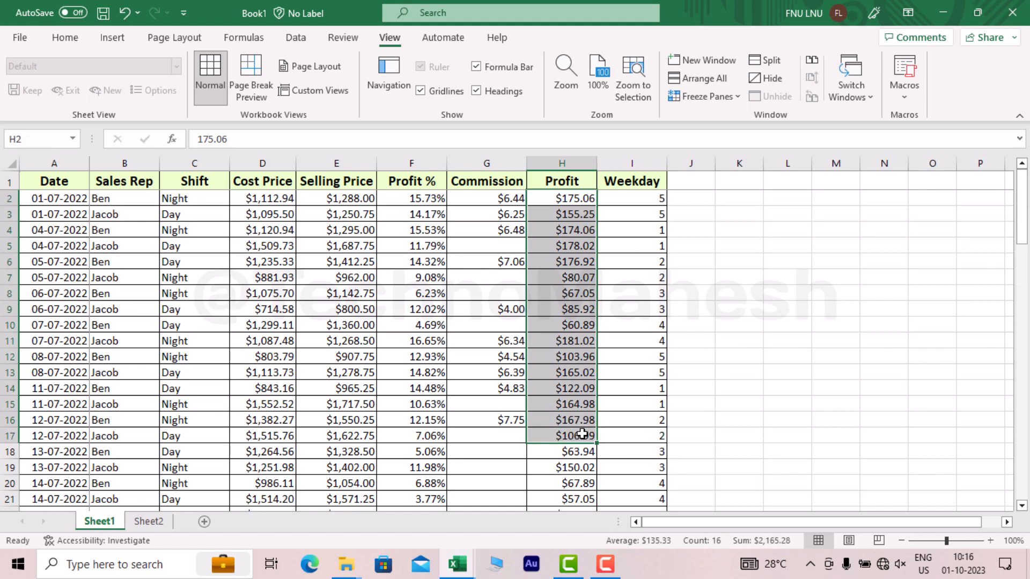
{"action": "scroll", "coordinate": [583, 435], "scroll_direction": "down", "scroll_amount": 3}
{"action": "left_click_drag", "start_coordinate": [577, 328], "coordinate": [581, 440]}
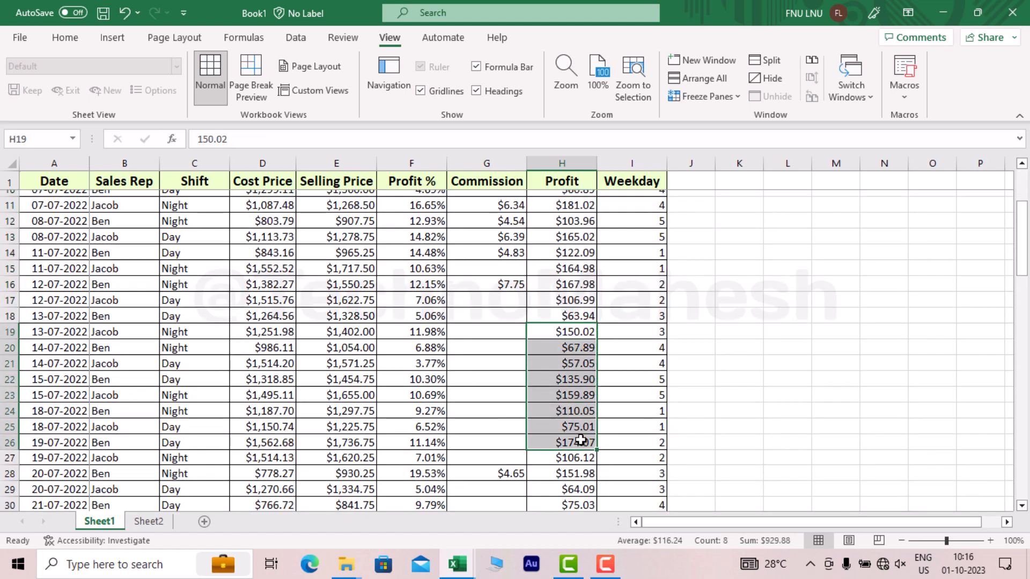
{"action": "scroll", "coordinate": [581, 440], "scroll_direction": "down", "scroll_amount": 7}
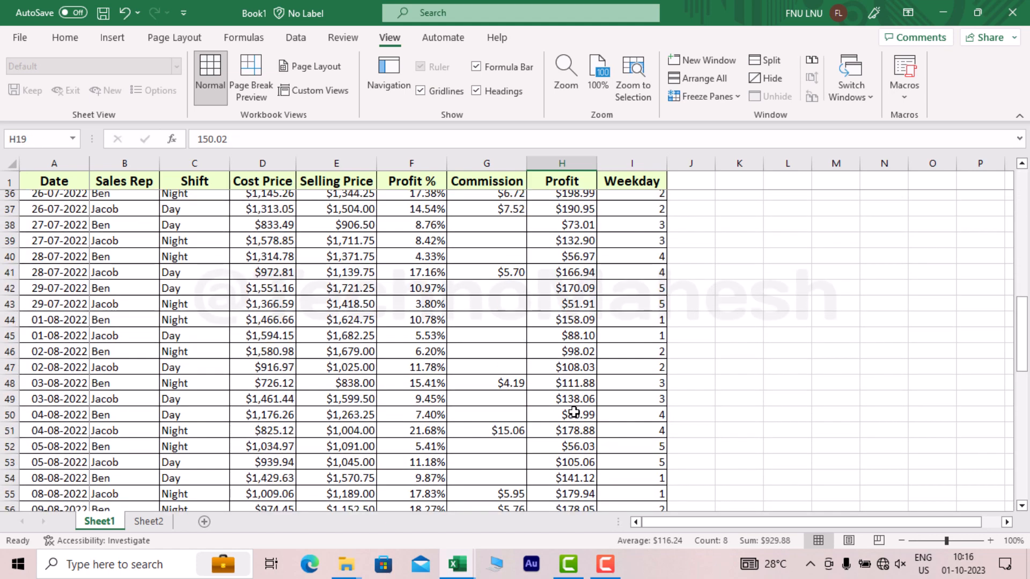
{"action": "scroll", "coordinate": [574, 411], "scroll_direction": "down", "scroll_amount": 7}
{"action": "scroll", "coordinate": [572, 402], "scroll_direction": "down", "scroll_amount": 8}
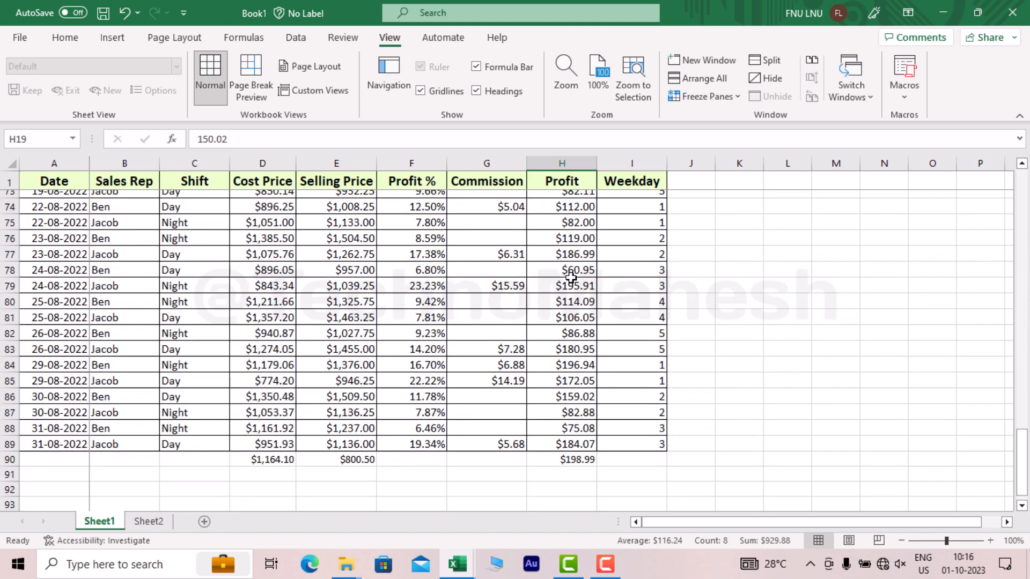
- Select the sales table A1:I89 from its frozen header row and turn on filtering for it
{"action": "left_click", "coordinate": [570, 185]}
{"action": "key", "text": "ctrl+Left"}
{"action": "key", "text": "ctrl+shift+Right"}
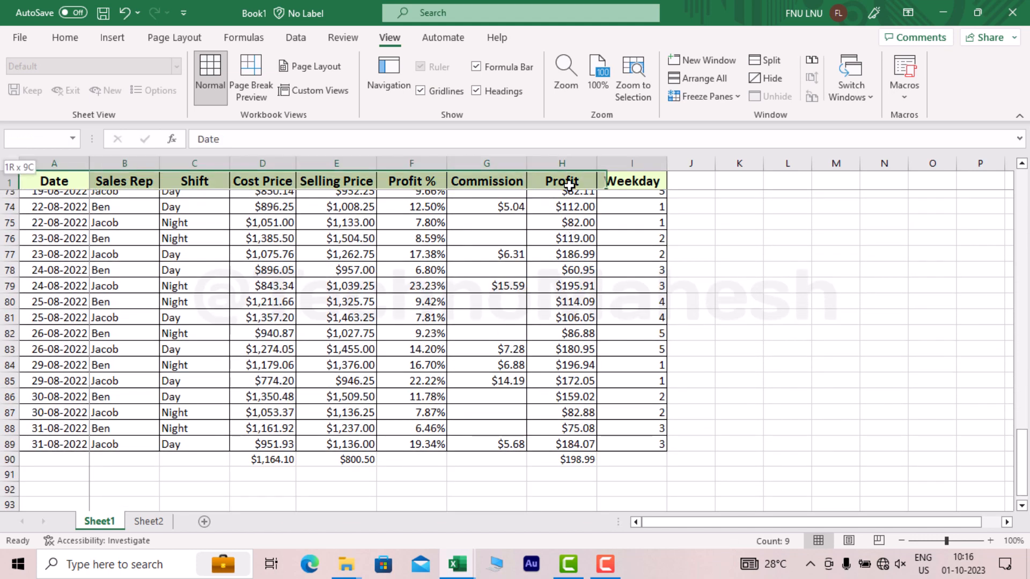
{"action": "key", "text": "ctrl+shift+Down"}
{"action": "key", "text": "ctrl+shift+l"}
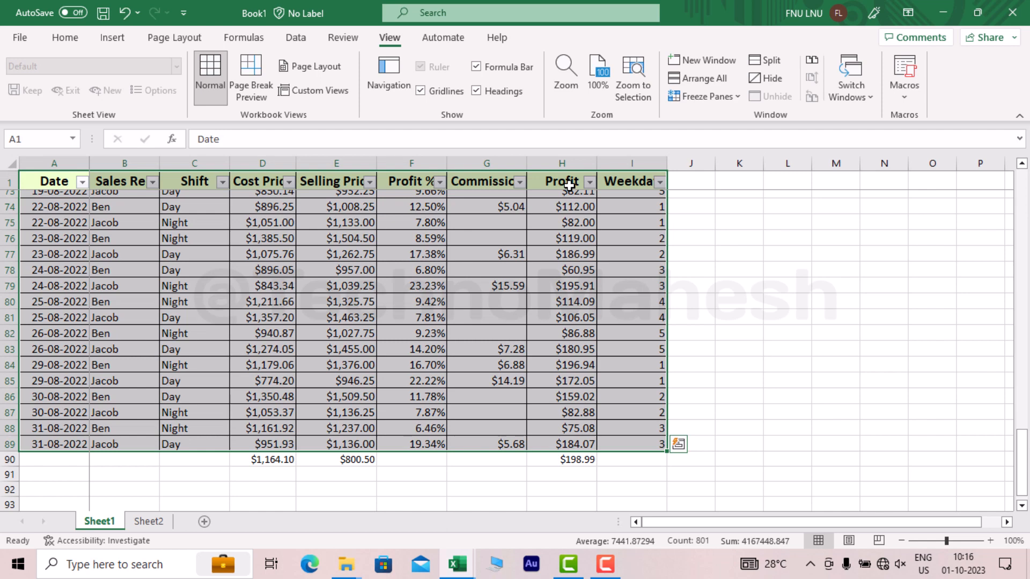
- Open the filter list of the Profit column and deselect all of its values
{"action": "key", "text": "ctrl+Left"}
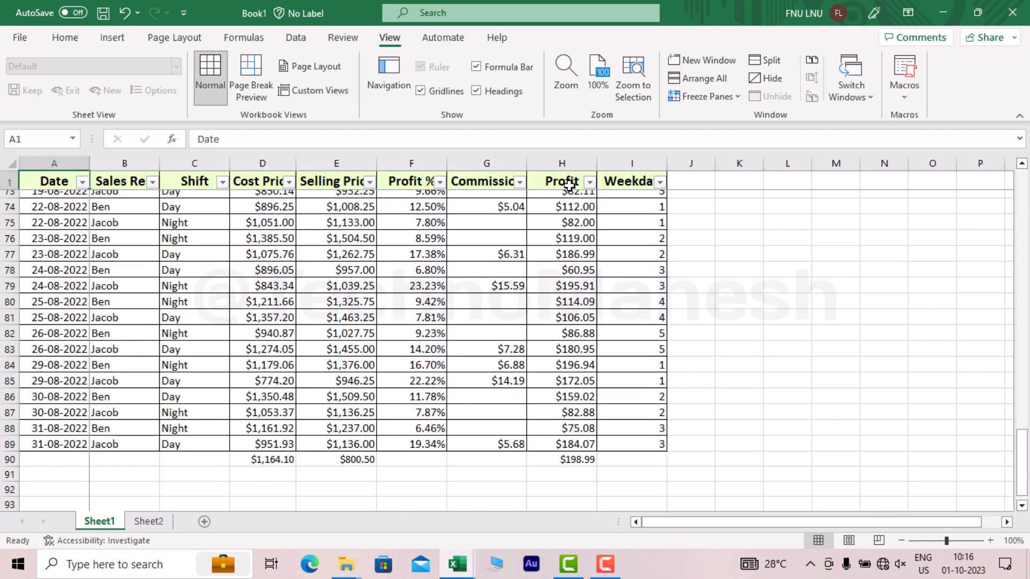
{"action": "key", "text": "ctrl+Right"}
{"action": "key", "text": "Left"}
{"action": "key", "text": "Left"}
{"action": "key", "text": "Right"}
{"action": "key", "text": "alt+Down"}
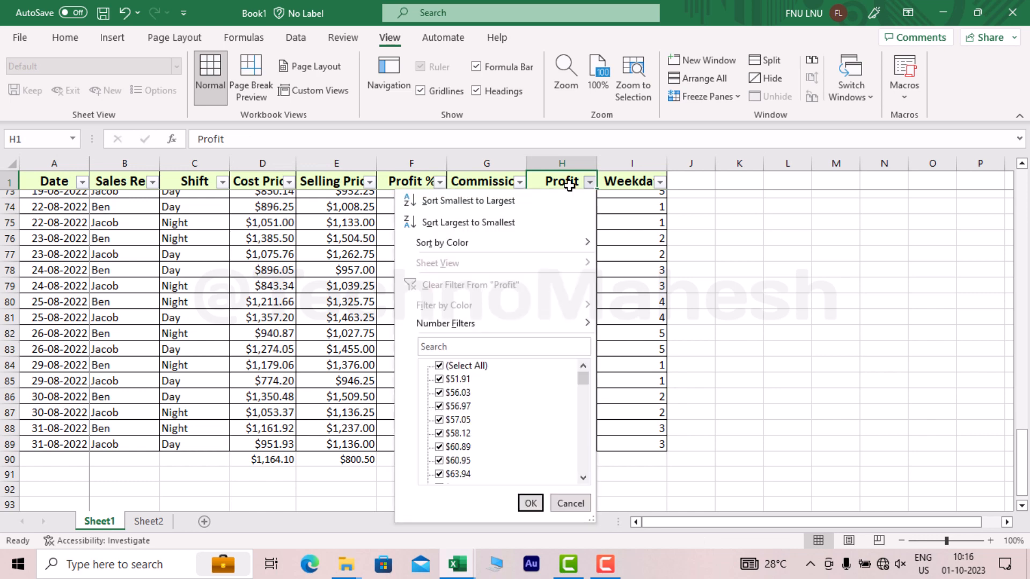
{"action": "key", "text": "Down"}
{"action": "key", "text": "Tab"}
{"action": "key", "text": "Tab"}
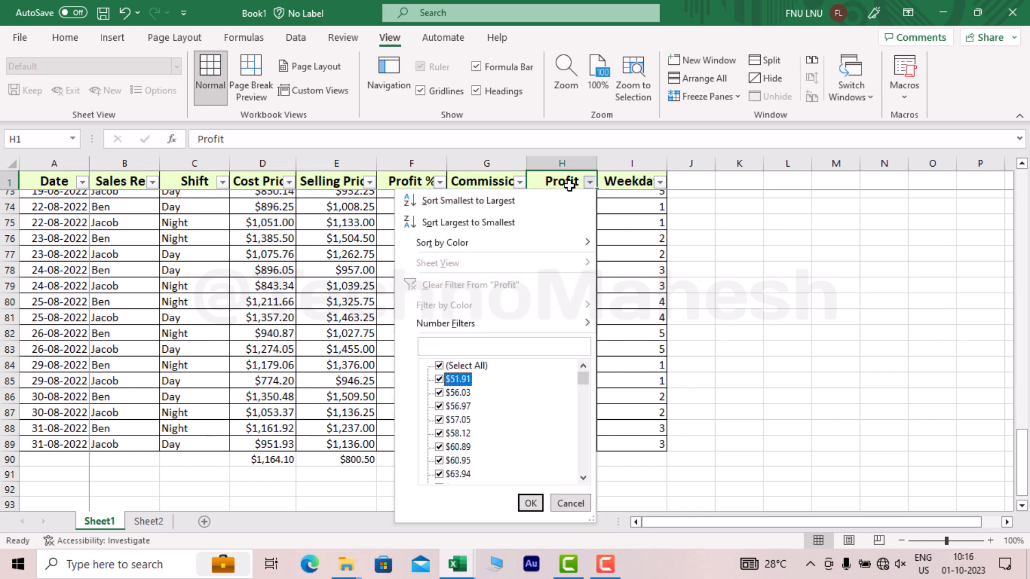
{"action": "key", "text": "Up"}
{"action": "key", "text": "space"}
- Filter the Profit column to show only the value $198.99
{"action": "key", "text": "Down"}
{"action": "key", "text": "Down"}
{"action": "key", "text": "Down"}
{"action": "key", "text": "Down"}
{"action": "key", "text": "Down"}
{"action": "key", "text": "Down"}
{"action": "key", "text": "Down"}
{"action": "key", "text": "Down"}
{"action": "key", "text": "Down"}
{"action": "key", "text": "Down"}
{"action": "key", "text": "Down"}
{"action": "key", "text": "Down"}
{"action": "key", "text": "Down"}
{"action": "key", "text": "Down"}
{"action": "key", "text": "Down"}
{"action": "key", "text": "Down"}
{"action": "key", "text": "Down"}
{"action": "key", "text": "Down"}
{"action": "key", "text": "Down"}
{"action": "key", "text": "Down"}
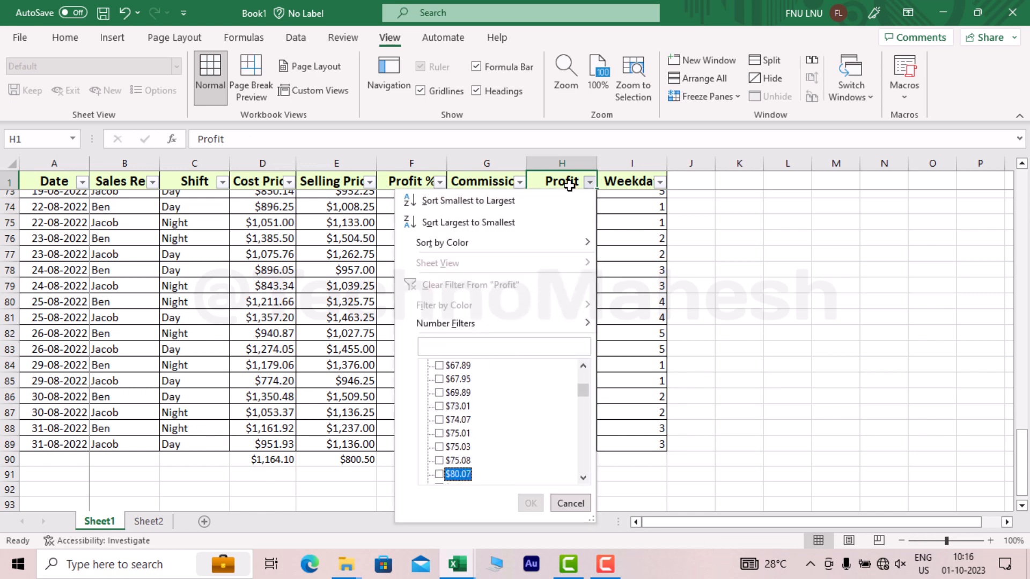
{"action": "key", "text": "Down"}
{"action": "key", "text": "Down"}
{"action": "key", "text": "Down"}
{"action": "key", "text": "Down"}
{"action": "key", "text": "Down"}
{"action": "key", "text": "Down"}
{"action": "key", "text": "Down"}
{"action": "key", "text": "Down"}
{"action": "key", "text": "Down"}
{"action": "key", "text": "Down"}
{"action": "key", "text": "Down"}
{"action": "key", "text": "Down"}
{"action": "key", "text": "Down"}
{"action": "key", "text": "Down"}
{"action": "key", "text": "Down"}
{"action": "key", "text": "Down"}
{"action": "key", "text": "Down"}
{"action": "key", "text": "Down"}
{"action": "key", "text": "Down"}
{"action": "key", "text": "Down"}
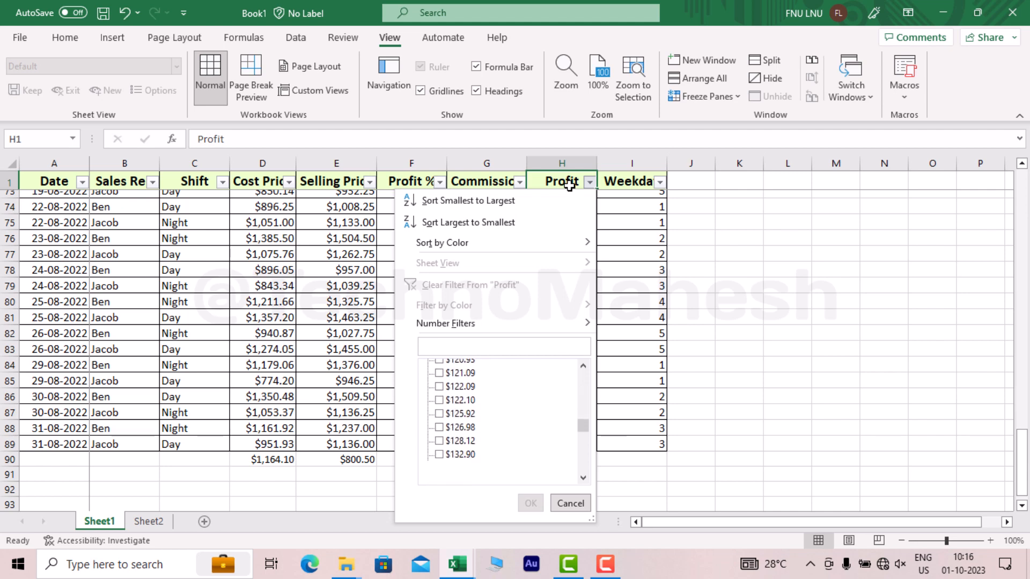
{"action": "key", "text": "Down"}
{"action": "key", "text": "Down"}
{"action": "key", "text": "Down"}
{"action": "key", "text": "Down"}
{"action": "key", "text": "Down"}
{"action": "key", "text": "Down"}
{"action": "key", "text": "Down"}
{"action": "key", "text": "Down"}
{"action": "key", "text": "Down"}
{"action": "key", "text": "Down"}
{"action": "key", "text": "Down"}
{"action": "key", "text": "Down"}
{"action": "key", "text": "Down"}
{"action": "key", "text": "Down"}
{"action": "key", "text": "Down"}
{"action": "key", "text": "Down"}
{"action": "key", "text": "Down"}
{"action": "key", "text": "Down"}
{"action": "key", "text": "Down"}
{"action": "key", "text": "Down"}
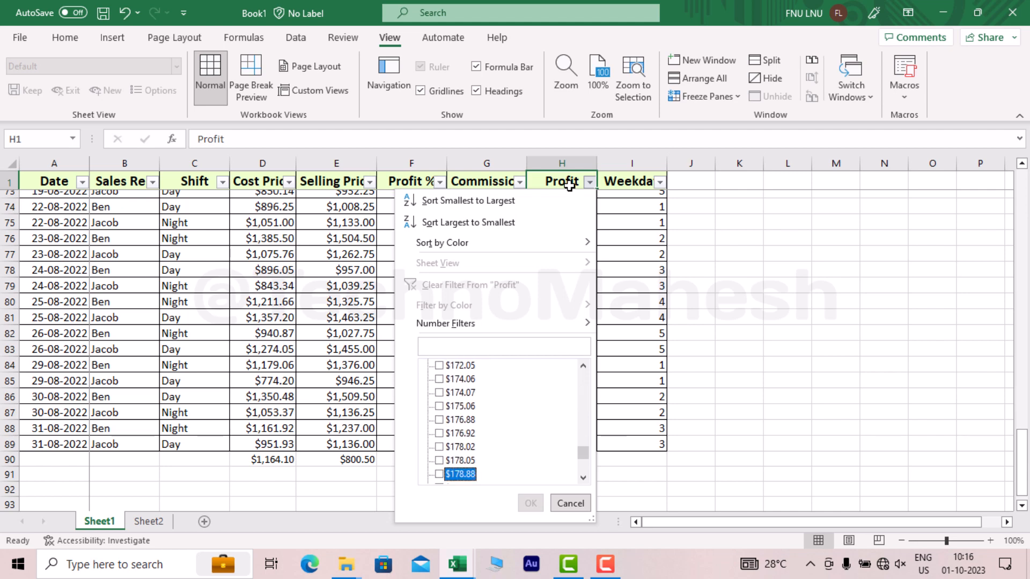
{"action": "key", "text": "Down"}
{"action": "key", "text": "Down"}
{"action": "key", "text": "Down"}
{"action": "key", "text": "Down"}
{"action": "key", "text": "Down"}
{"action": "key", "text": "Down"}
{"action": "key", "text": "Down"}
{"action": "key", "text": "Down"}
{"action": "key", "text": "Down"}
{"action": "key", "text": "Down"}
{"action": "key", "text": "Down"}
{"action": "key", "text": "Down"}
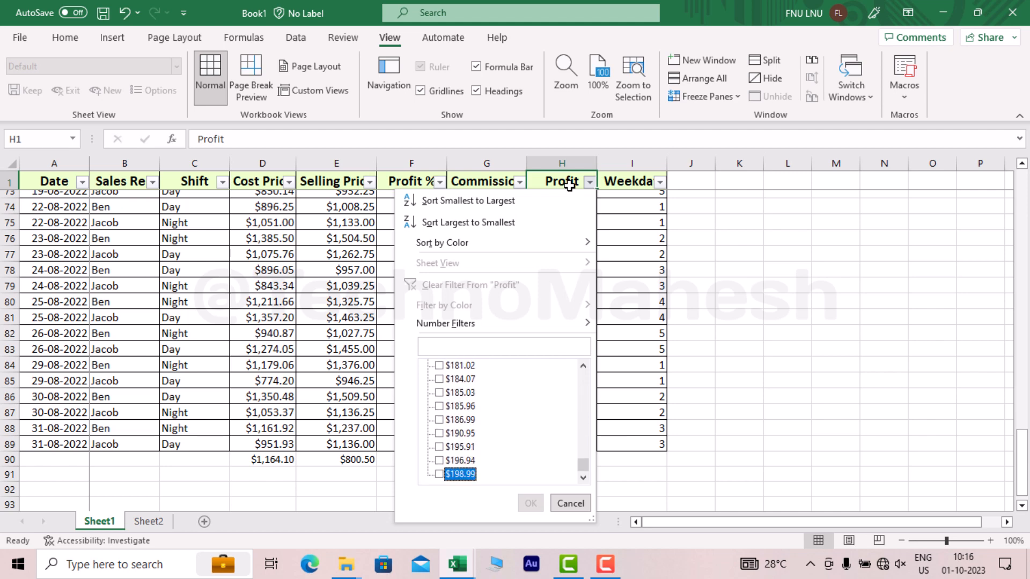
{"action": "key", "text": "Up"}
{"action": "key", "text": "Up"}
{"action": "key", "text": "space"}
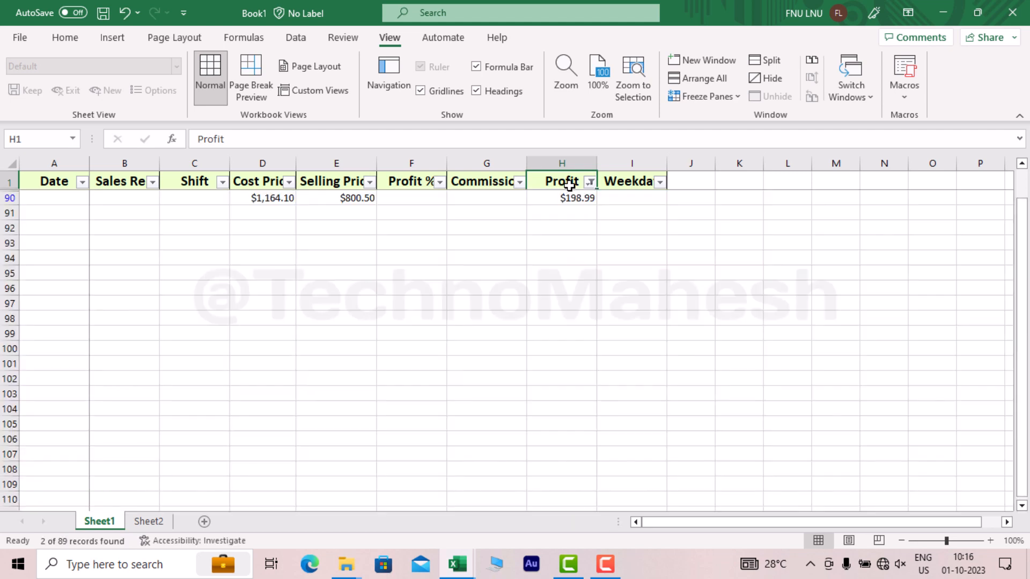
{"action": "key", "text": "Return"}
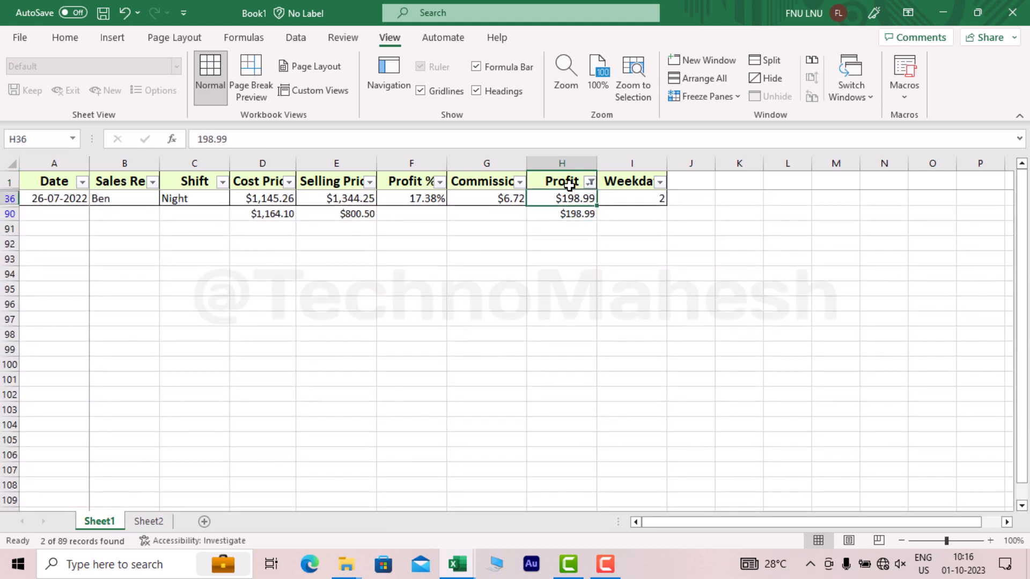
- Inspect the sales rep, shift and profit of the filtered record in row 36, and clear the filter
{"action": "left_click", "coordinate": [106, 198]}
{"action": "left_click", "coordinate": [177, 202]}
{"action": "left_click", "coordinate": [567, 197]}
{"action": "key", "text": "alt+a"}
{"action": "key", "text": "c"}
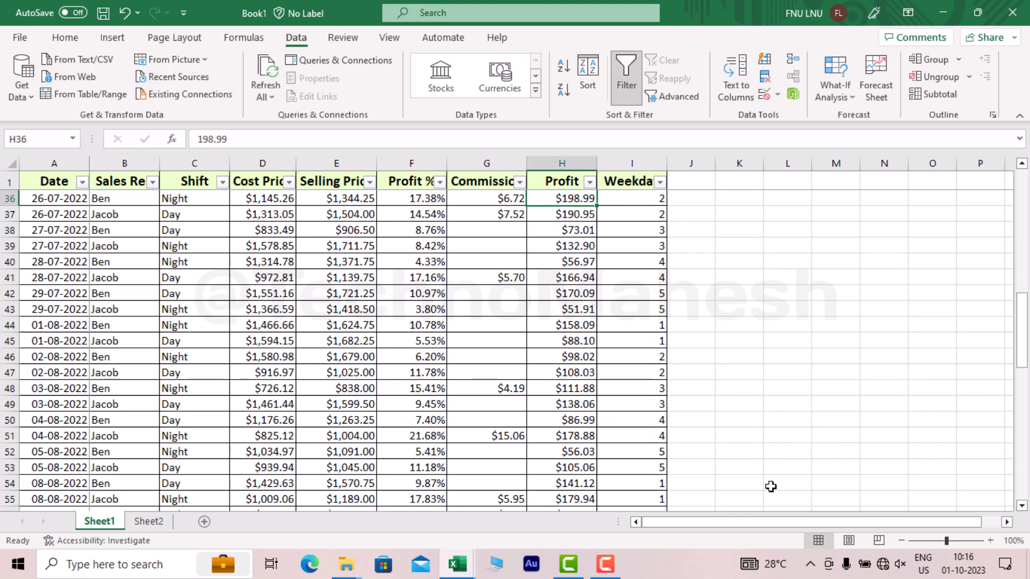
- Review the unfiltered table down to the summary formulas in row 90 and back up to the first records
{"action": "left_click", "coordinate": [391, 357]}
{"action": "scroll", "coordinate": [555, 424], "scroll_direction": "down", "scroll_amount": 16}
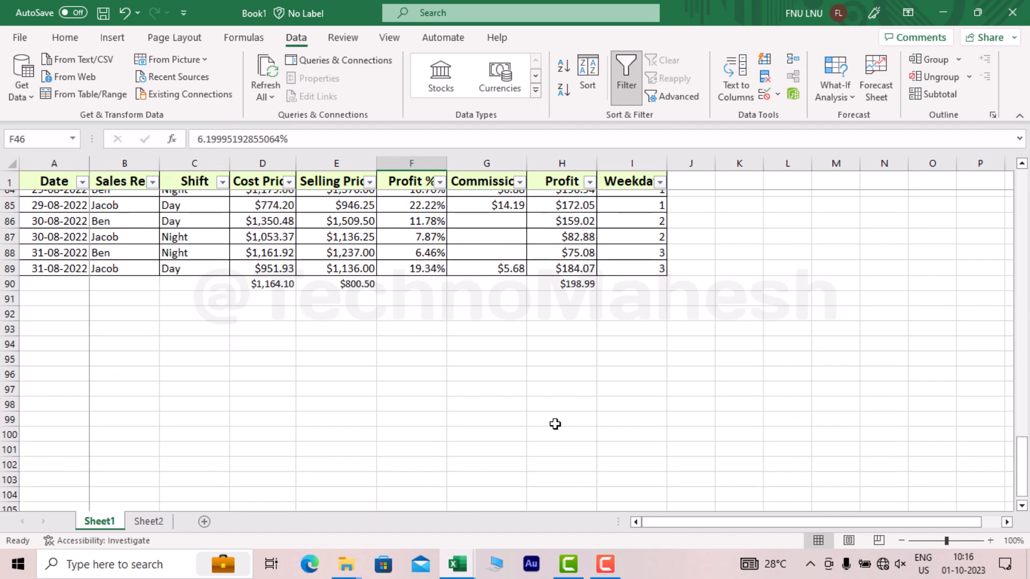
{"action": "scroll", "coordinate": [555, 424], "scroll_direction": "up", "scroll_amount": 20}
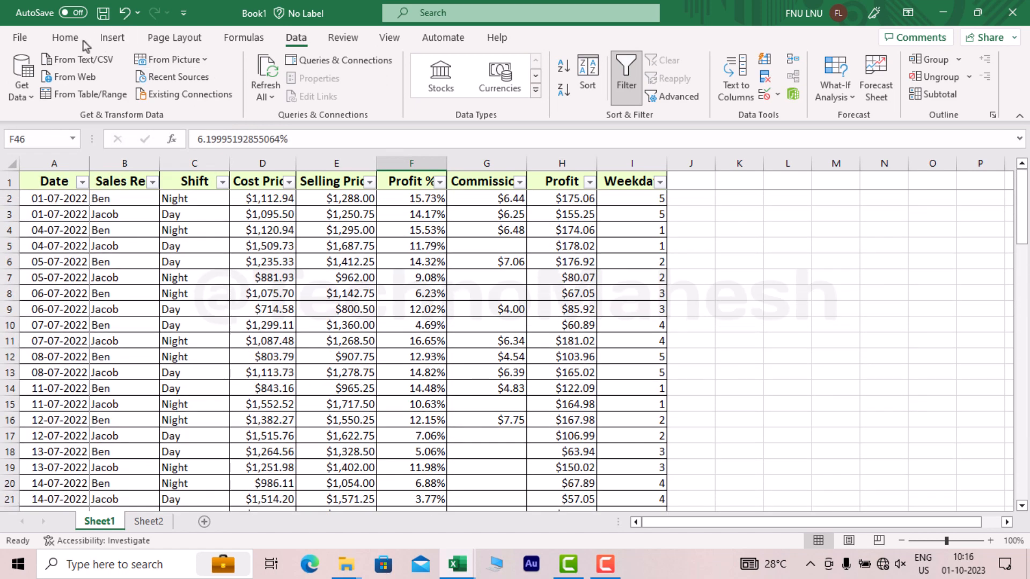
- Examine the functions offered by AutoSum, including Count Numbers, without inserting one
{"action": "left_click", "coordinate": [80, 39]}
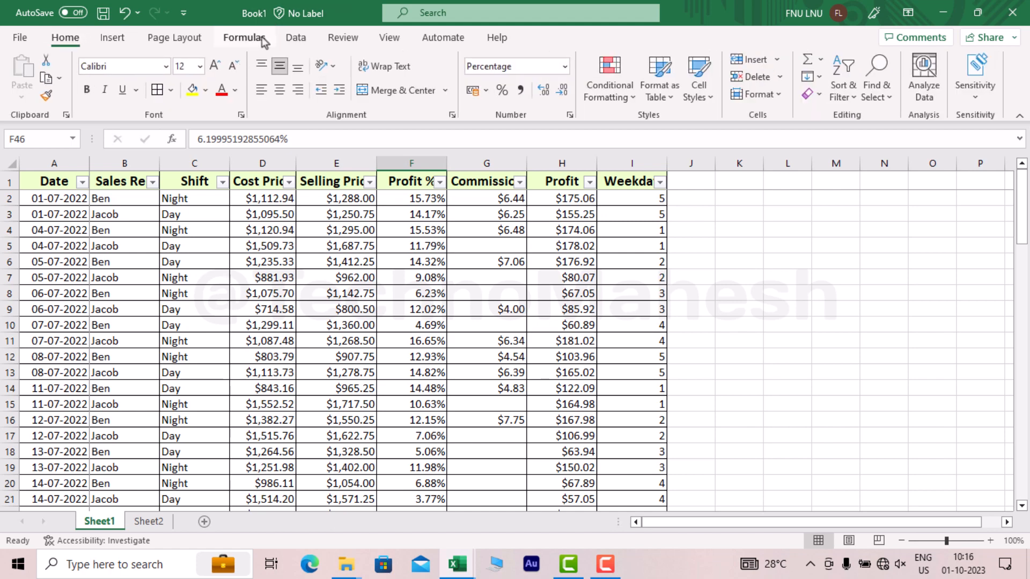
{"action": "left_click", "coordinate": [245, 38]}
{"action": "left_click", "coordinate": [73, 98]}
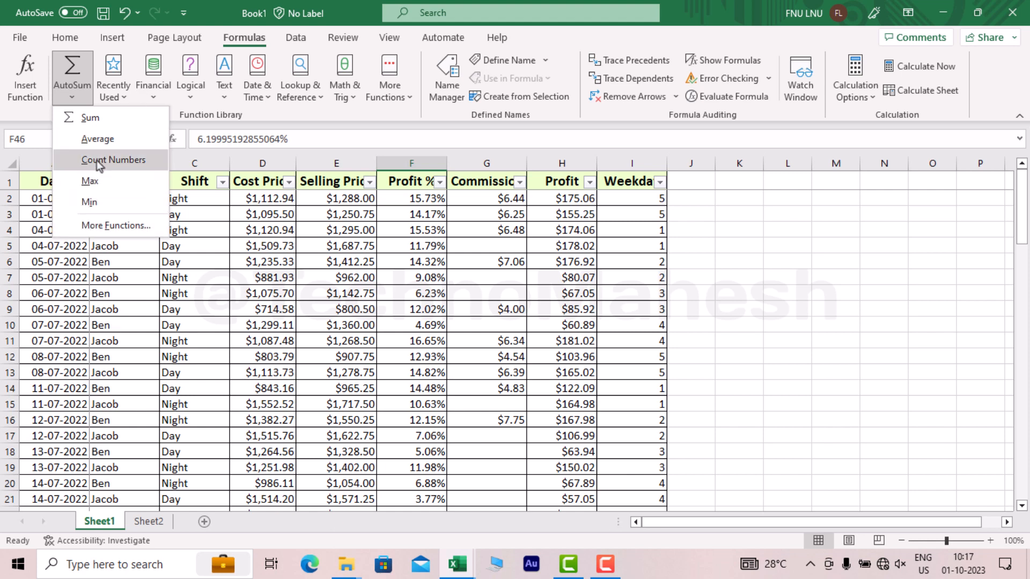
{"action": "key", "text": "Escape"}
- Insert an AutoSum Count Numbers formula in cell I90 below the Weekday column, with A:A as its range
{"action": "left_click", "coordinate": [587, 201]}
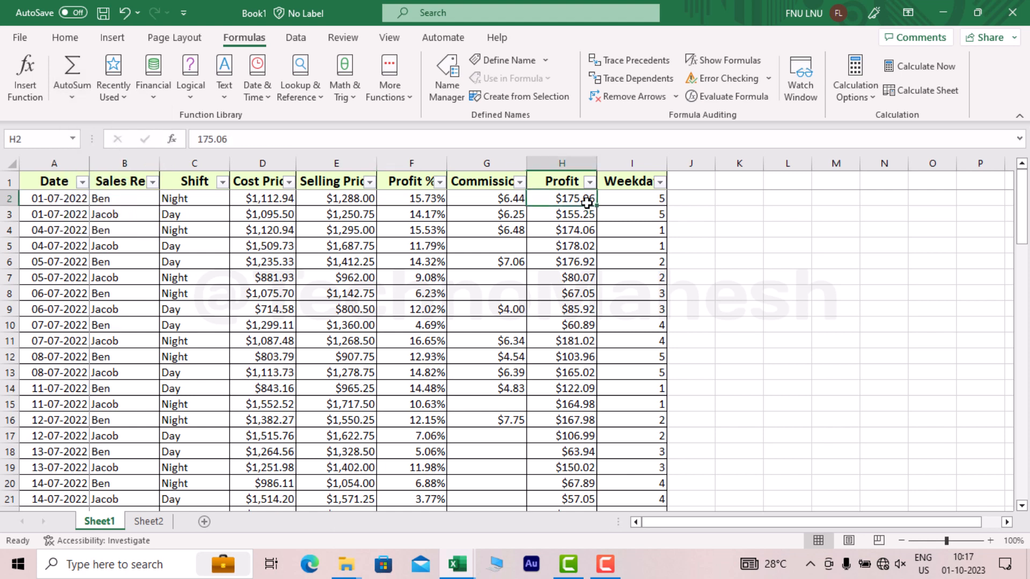
{"action": "key", "text": "Right"}
{"action": "key", "text": "ctrl+shift+Down"}
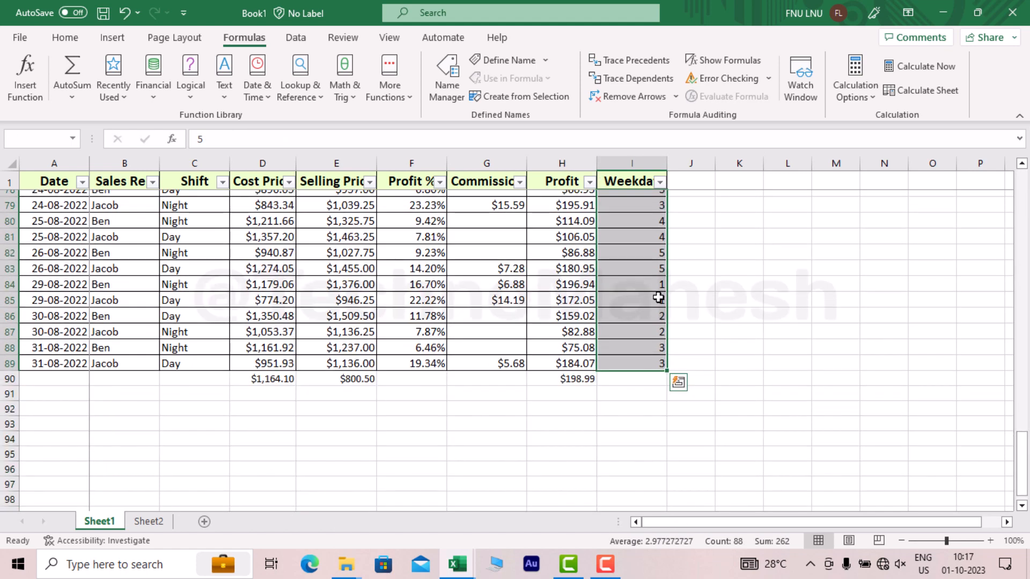
{"action": "scroll", "coordinate": [659, 298], "scroll_direction": "down", "scroll_amount": 2}
{"action": "left_click", "coordinate": [637, 287]}
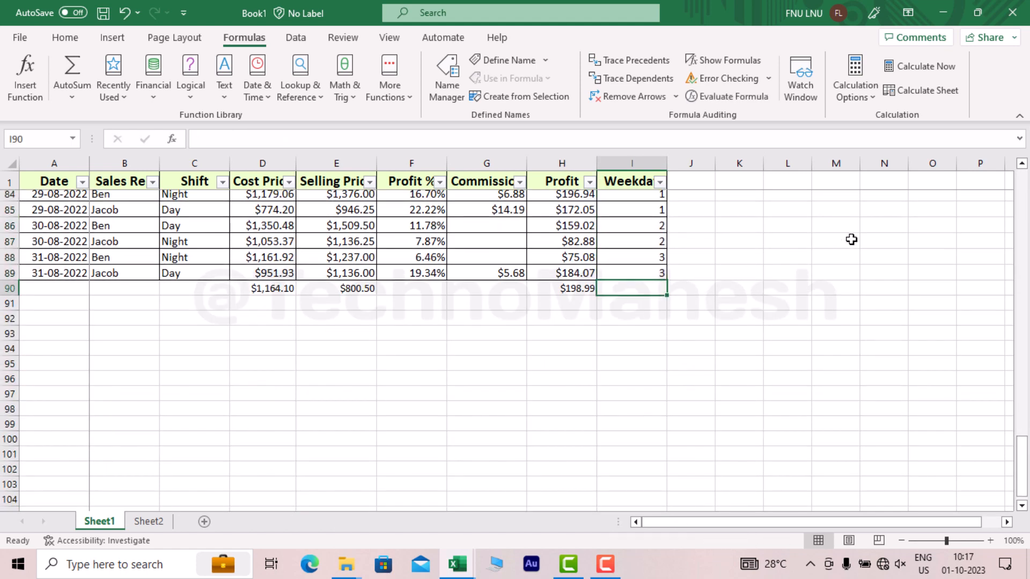
{"action": "left_click", "coordinate": [72, 97]}
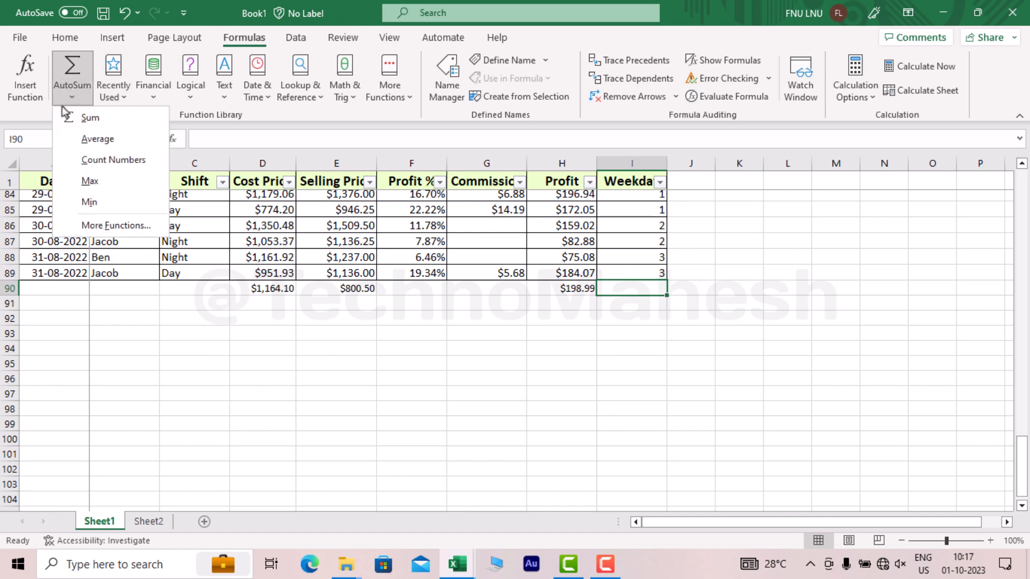
{"action": "left_click", "coordinate": [81, 160]}
{"action": "left_click", "coordinate": [81, 163]}
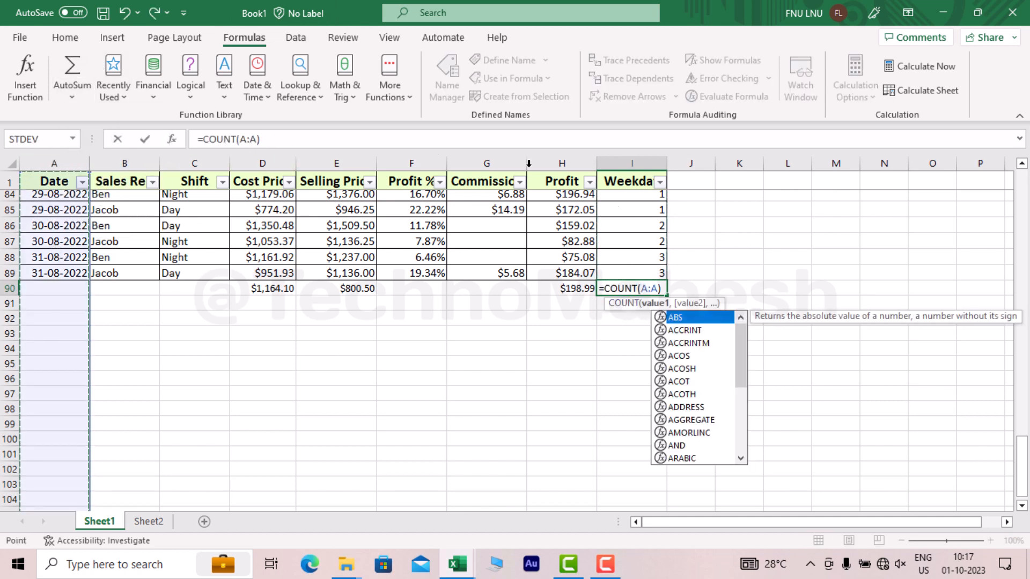
- Try to count the whole Weekday column by changing the formula in I90 to =COUNT(i:i)
{"action": "left_click", "coordinate": [242, 139]}
{"action": "key", "text": "BackSpace"}
{"action": "type", "text": "i:"}
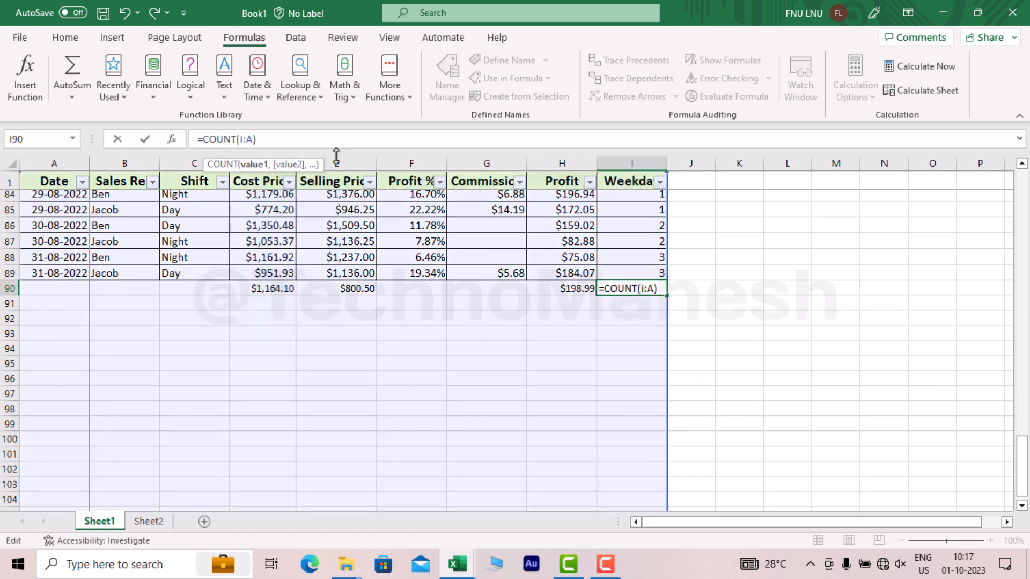
{"action": "type", "text": "i"}
{"action": "key", "text": "Return"}
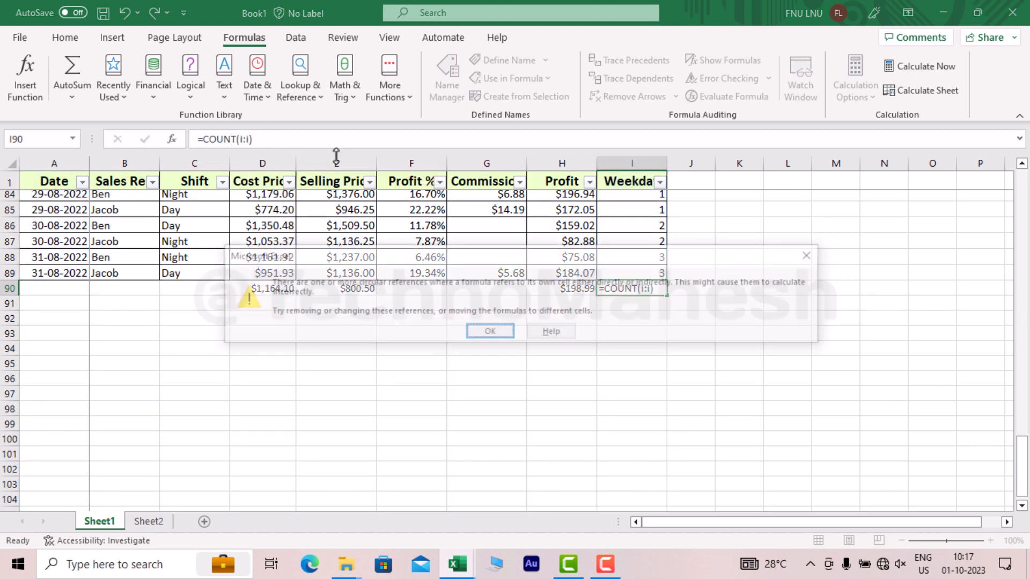
{"action": "key", "text": "Tab"}
{"action": "key", "text": "Tab"}
{"action": "key", "text": "Return"}
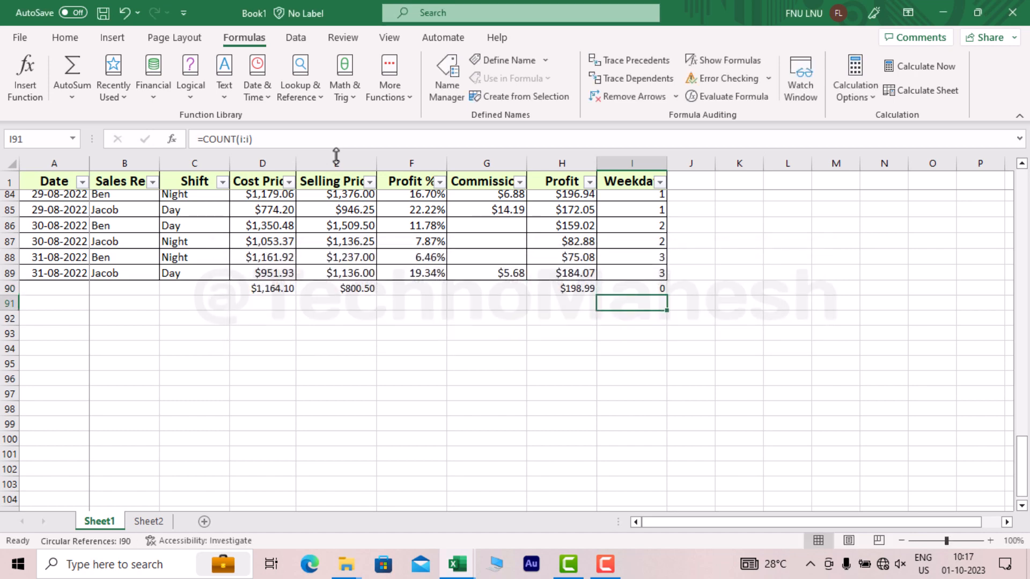
- Replace the range of the COUNT formula in I90 with the Weekday values I2:I89
{"action": "left_click", "coordinate": [649, 288]}
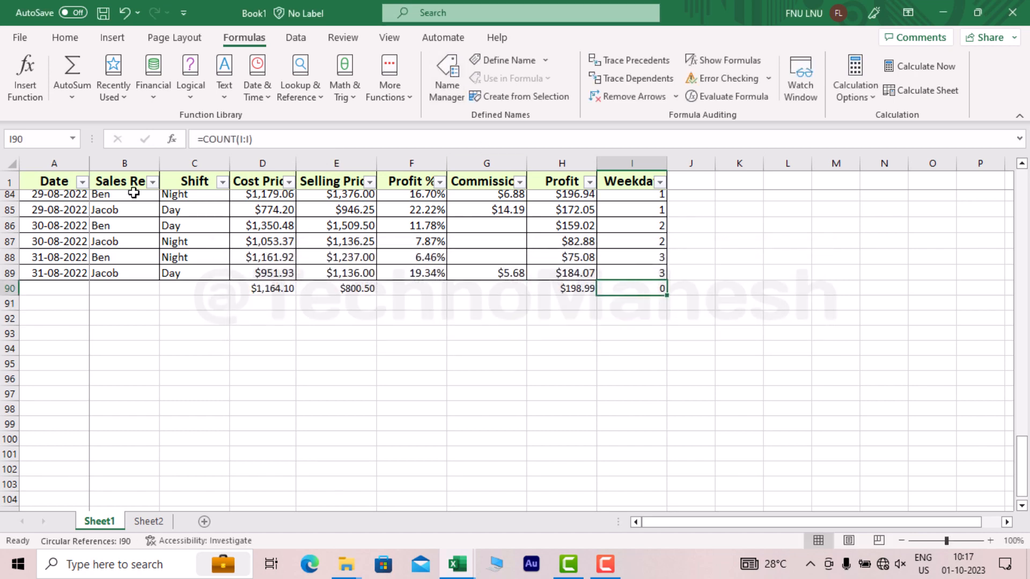
{"action": "left_click", "coordinate": [247, 135]}
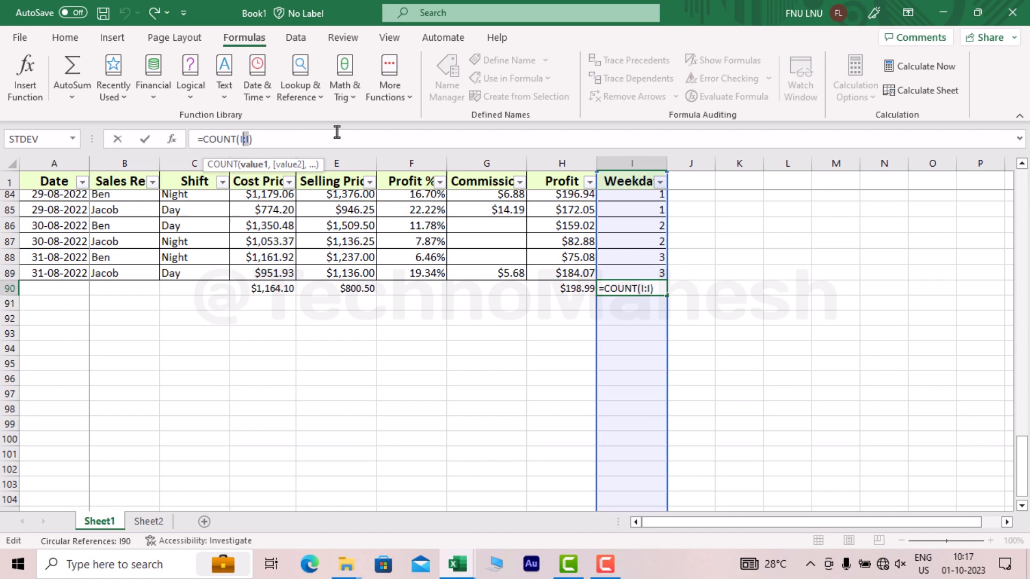
{"action": "key", "text": "BackSpace"}
{"action": "scroll", "coordinate": [748, 341], "scroll_direction": "up", "scroll_amount": 20}
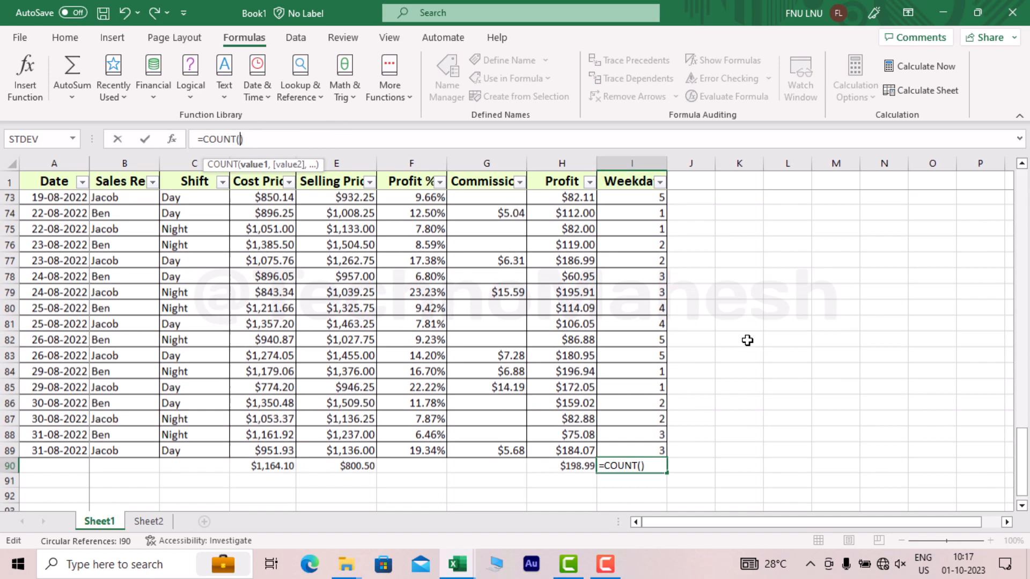
{"action": "scroll", "coordinate": [748, 340], "scroll_direction": "up", "scroll_amount": 4}
{"action": "left_click", "coordinate": [646, 198]}
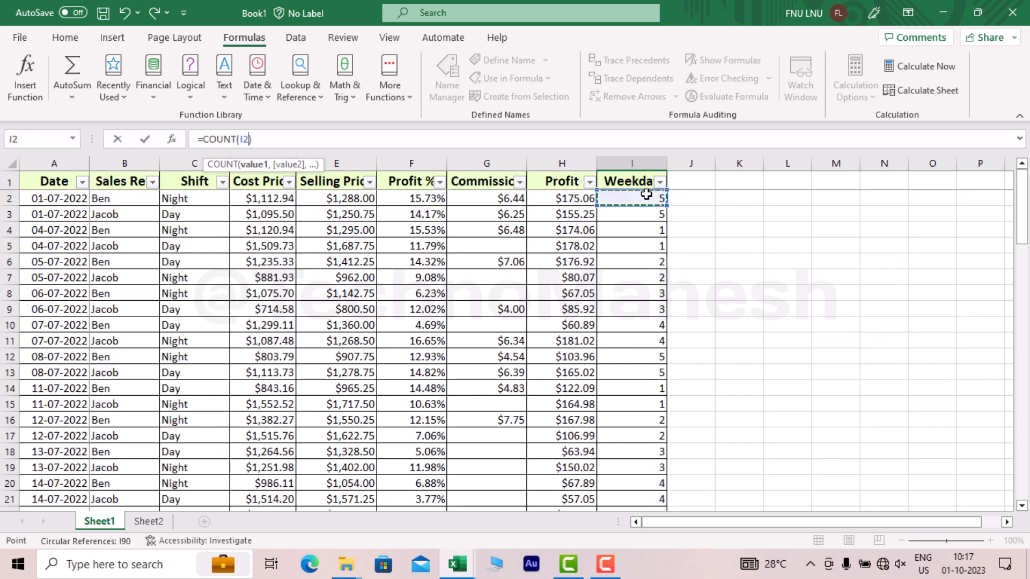
{"action": "key", "text": "ctrl+shift+Down"}
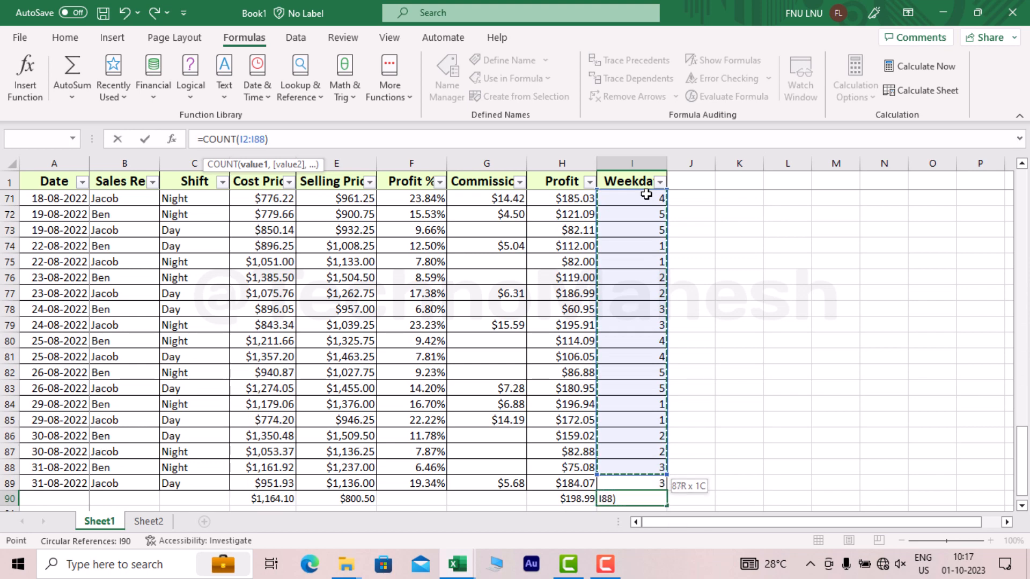
{"action": "key", "text": "Return"}
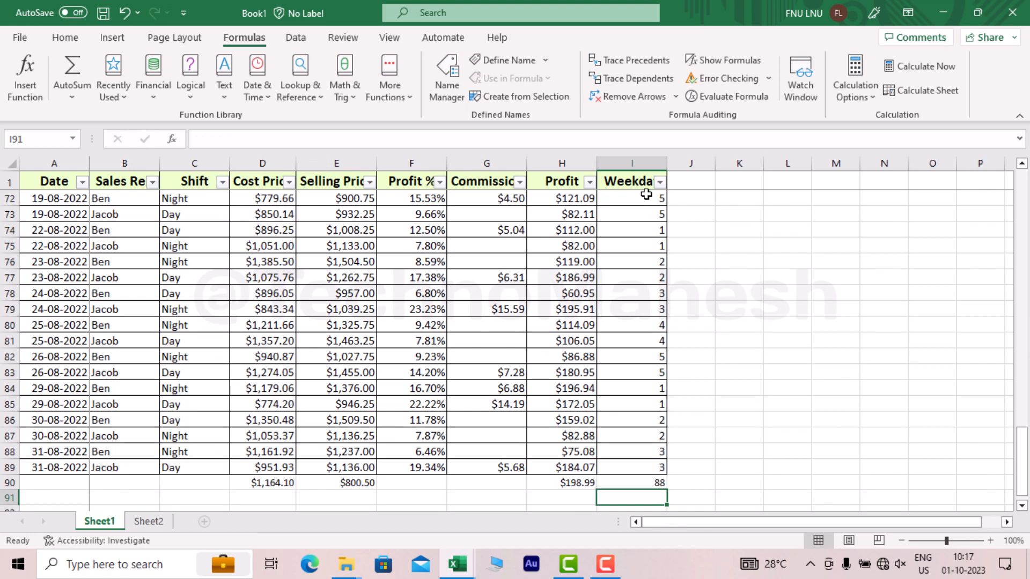
- Check the range of the COUNT formula in I90 and select the Weekday values I2:I89 to compare their count
{"action": "left_click", "coordinate": [643, 483]}
{"action": "double_click", "coordinate": [642, 483]}
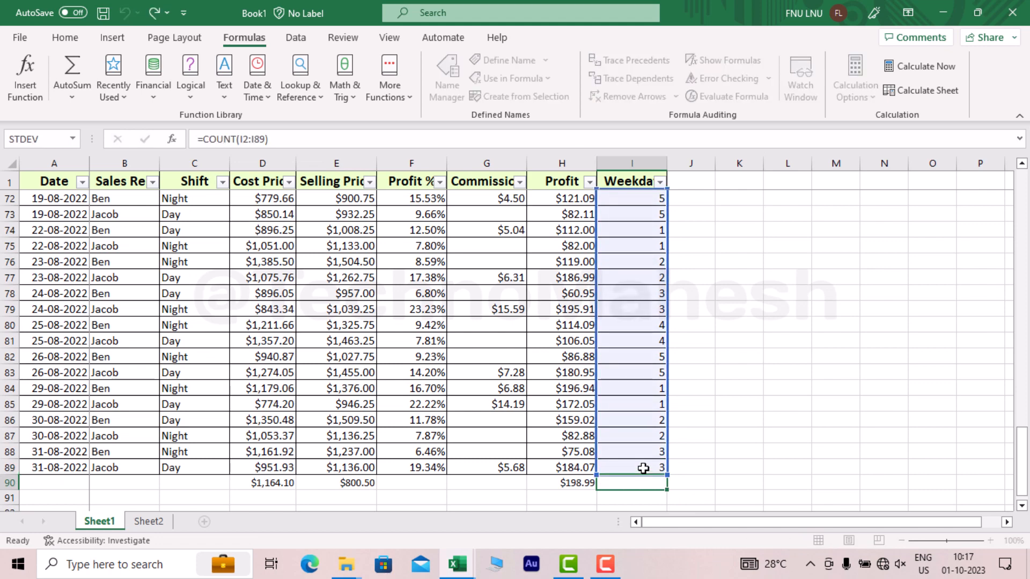
{"action": "left_click", "coordinate": [643, 464]}
{"action": "key", "text": "ctrl+shift+Up"}
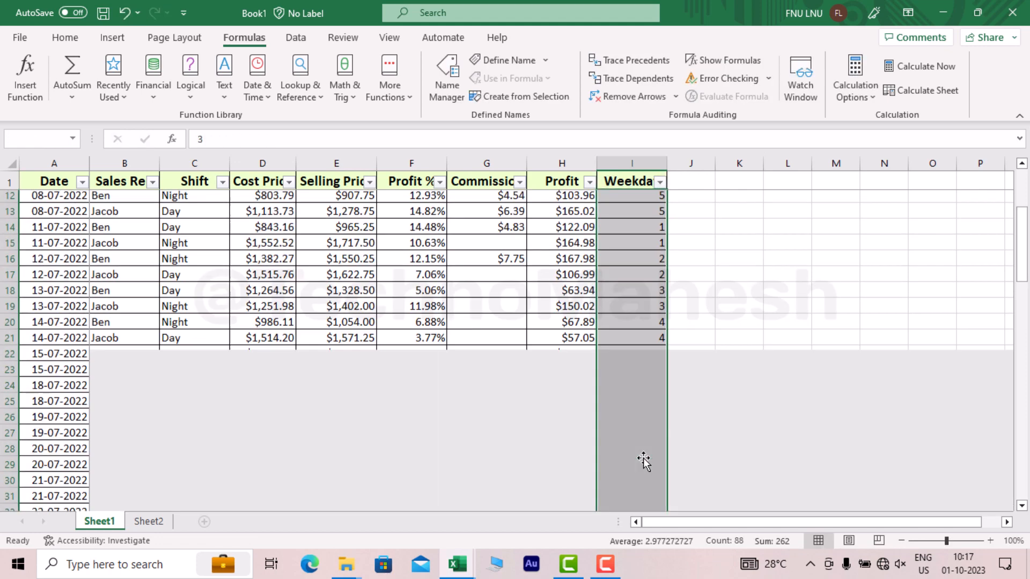
{"action": "scroll", "coordinate": [642, 458], "scroll_direction": "down", "scroll_amount": 4}
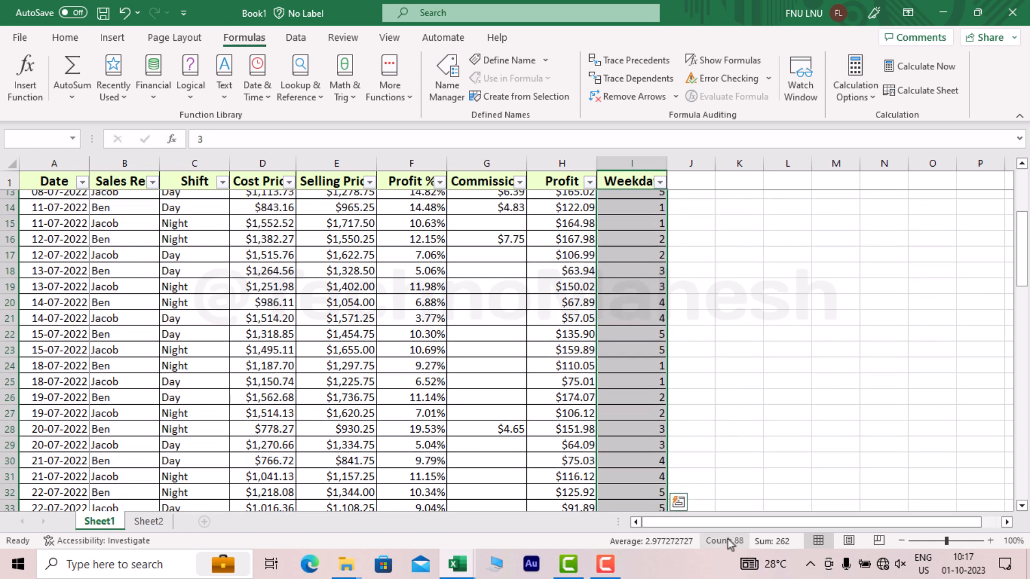
{"action": "scroll", "coordinate": [682, 472], "scroll_direction": "down", "scroll_amount": 20}
{"action": "scroll", "coordinate": [682, 472], "scroll_direction": "down", "scroll_amount": 8}
{"action": "scroll", "coordinate": [684, 383], "scroll_direction": "up", "scroll_amount": 5}
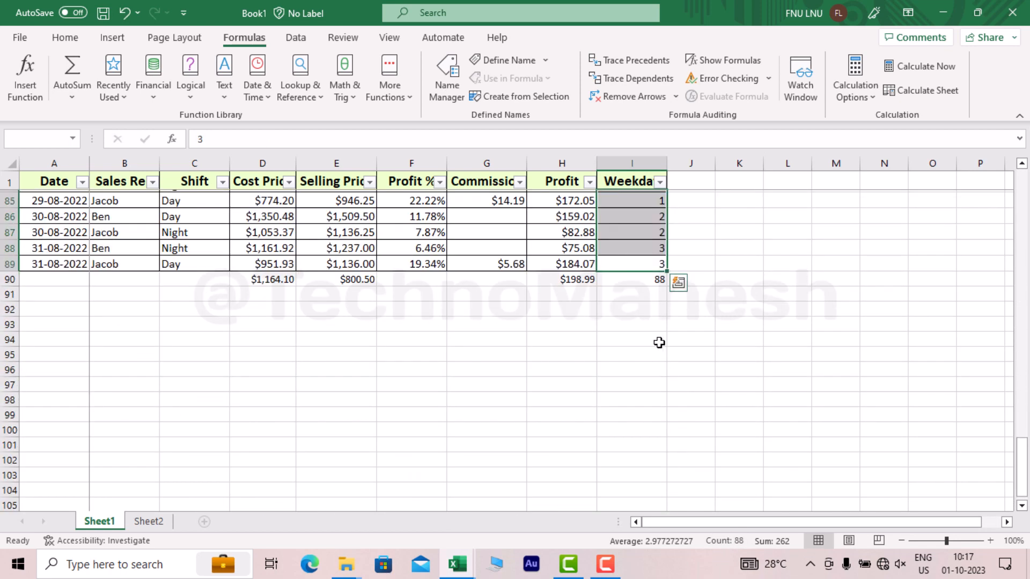
- Inspect the summary formulas in I90 and H90, and select the Profit values H2:H89 to check their count
{"action": "left_click", "coordinate": [654, 280]}
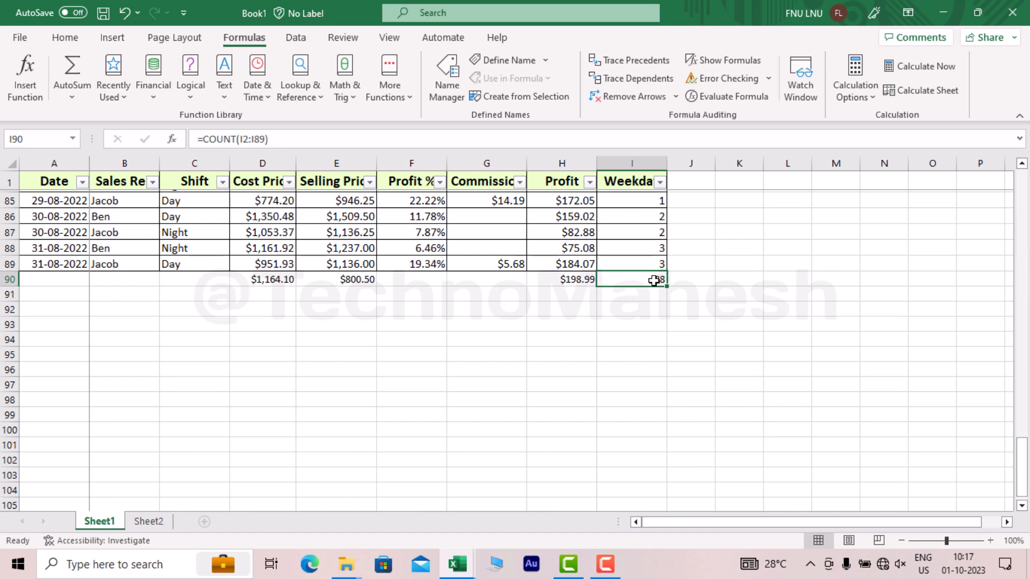
{"action": "left_click", "coordinate": [568, 280]}
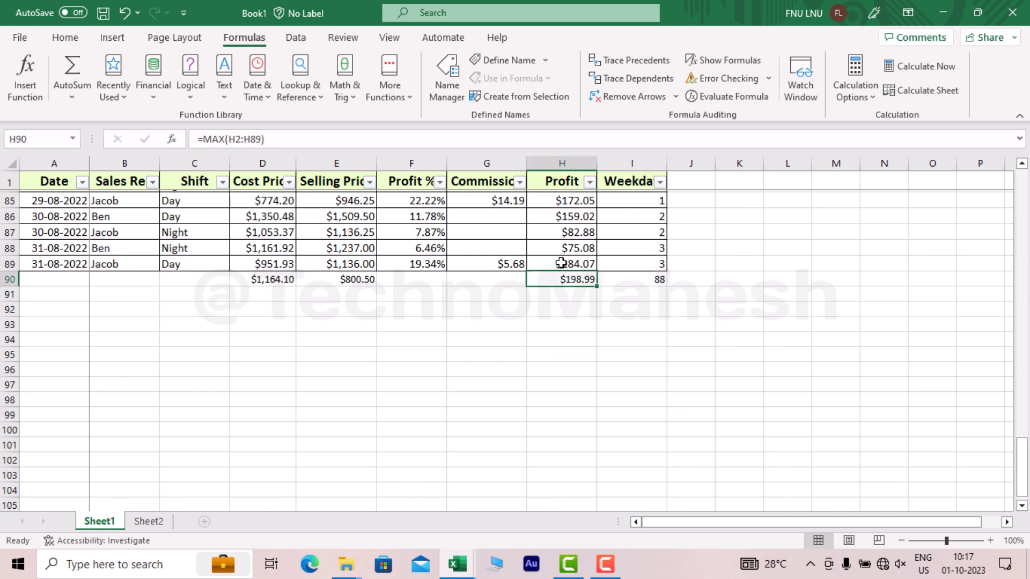
{"action": "left_click", "coordinate": [562, 263]}
{"action": "key", "text": "ctrl+shift+Up"}
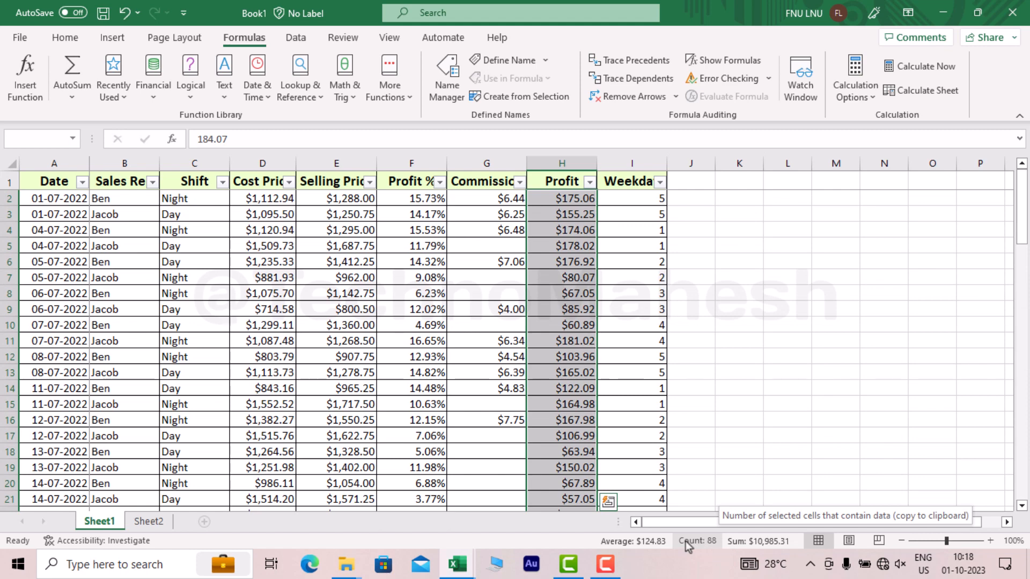
{"action": "scroll", "coordinate": [604, 403], "scroll_direction": "down", "scroll_amount": 20}
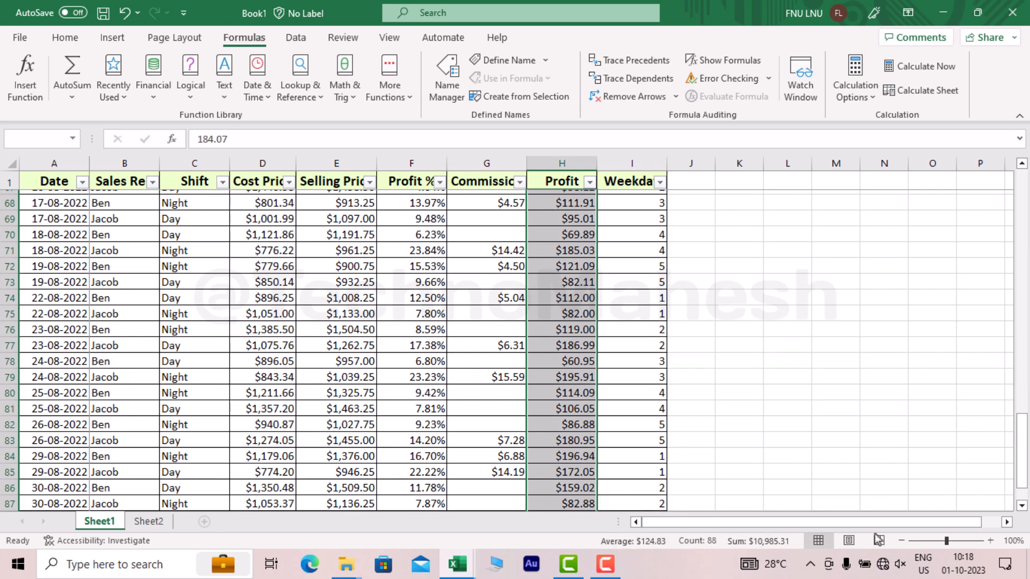
{"action": "scroll", "coordinate": [621, 275], "scroll_direction": "down", "scroll_amount": 13}
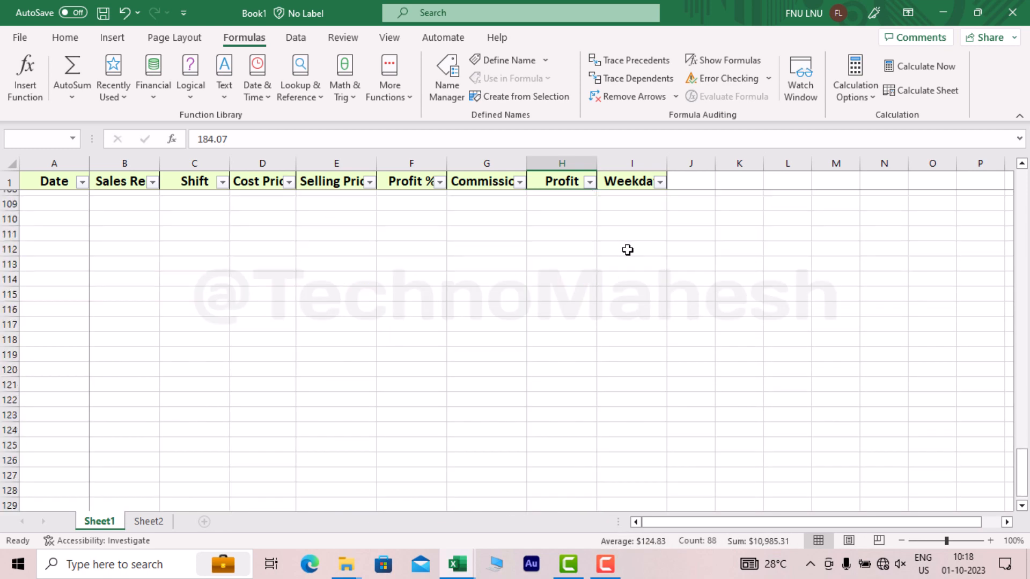
{"action": "scroll", "coordinate": [626, 250], "scroll_direction": "up", "scroll_amount": 9}
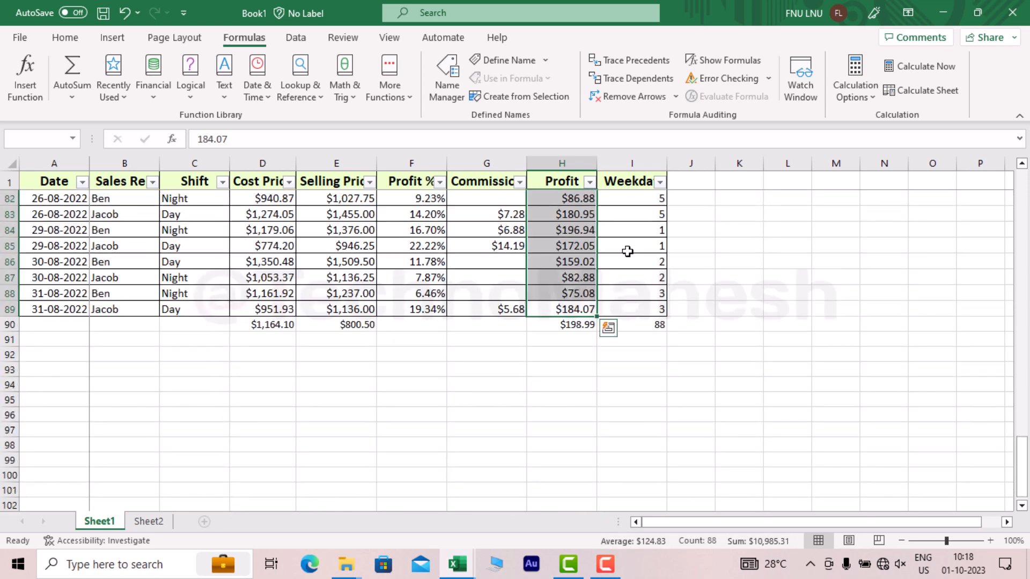
- Review the Weekday, Profit, Selling Price and Cost Price summary formulas in row 90, and select D90:I90
{"action": "left_click", "coordinate": [640, 327]}
{"action": "left_click", "coordinate": [568, 325]}
{"action": "left_click", "coordinate": [344, 325]}
{"action": "left_click", "coordinate": [257, 327]}
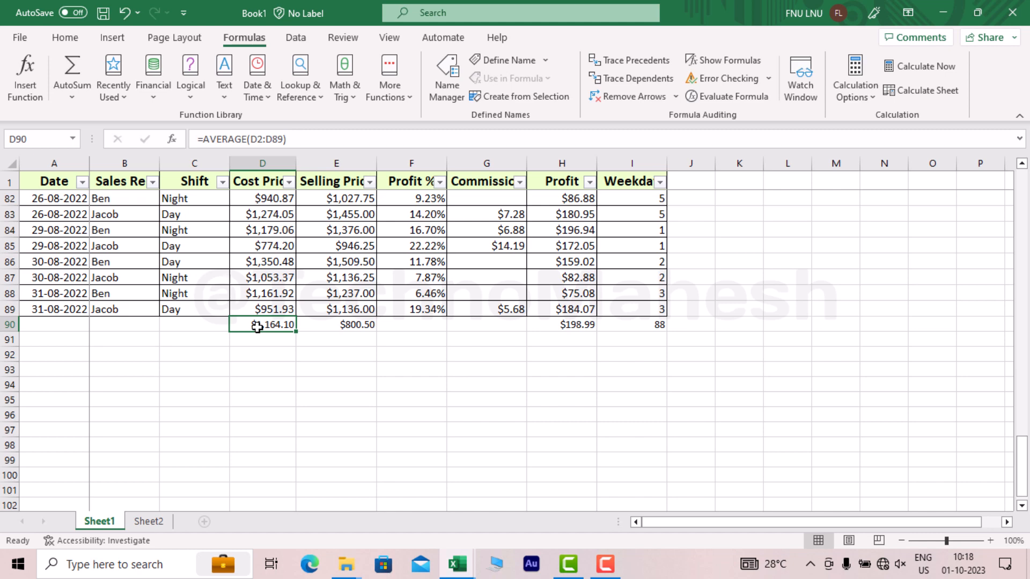
{"action": "left_click", "coordinate": [577, 396]}
{"action": "left_click", "coordinate": [628, 325]}
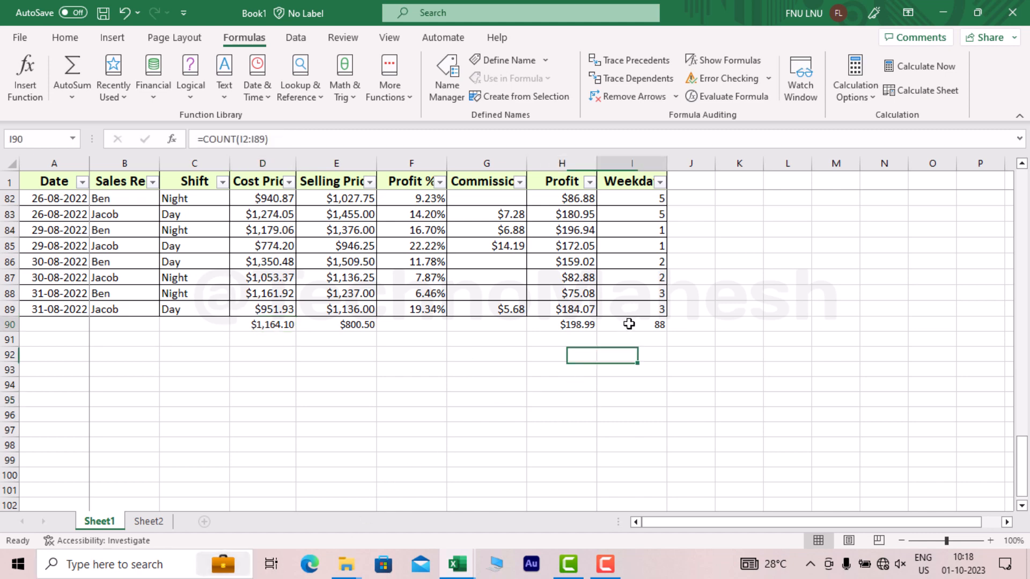
{"action": "left_click_drag", "start_coordinate": [629, 324], "coordinate": [246, 317]}
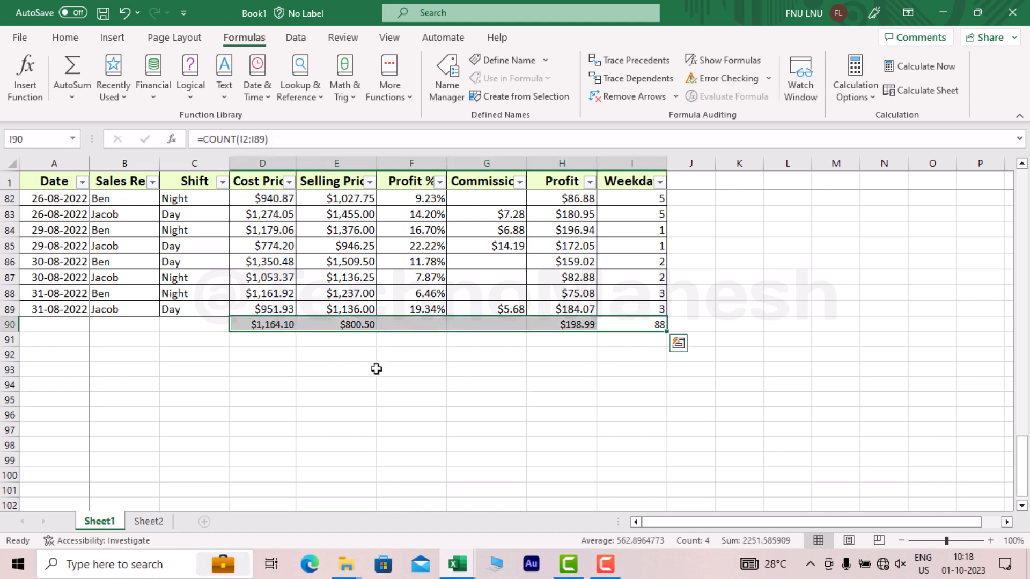
{"action": "scroll", "coordinate": [375, 368], "scroll_direction": "up", "scroll_amount": 3}
{"action": "left_click", "coordinate": [448, 465]}
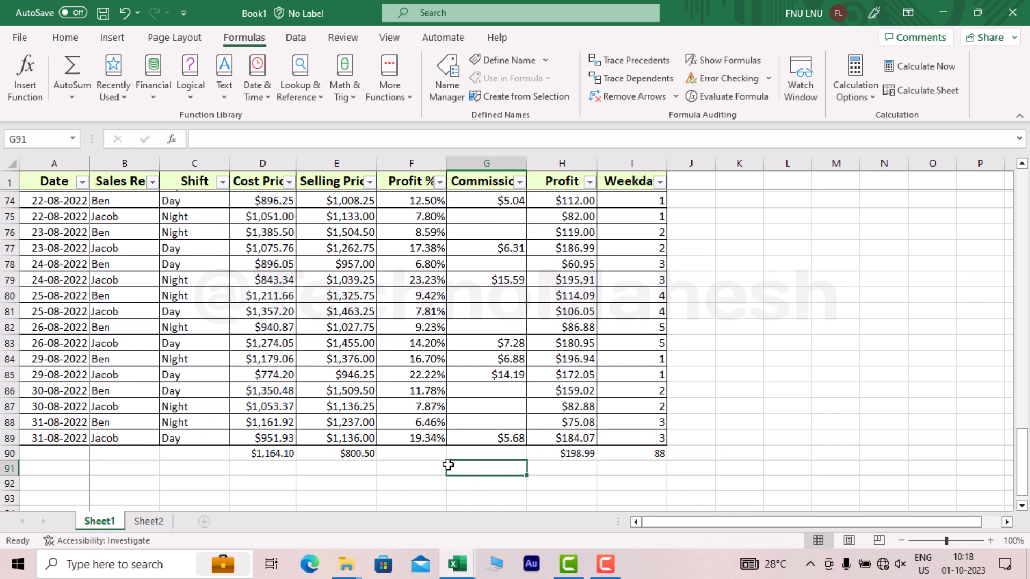